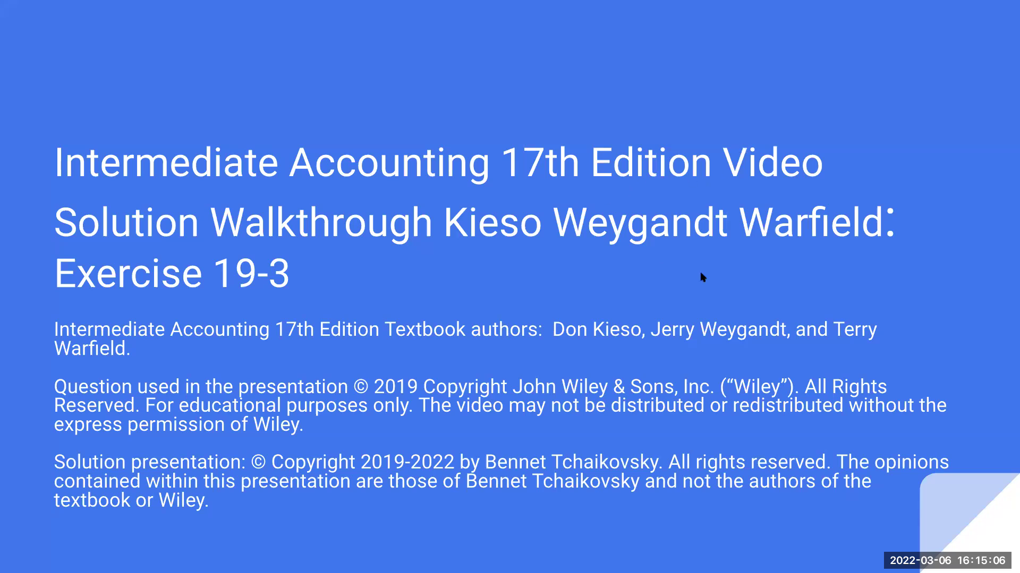
Step: Advance the Google Slides slideshow past the title slide
{"action": "key", "text": "Right"}
Step: Exit the slideshow back to the editor and refocus the browser window
{"action": "key", "text": "Escape"}
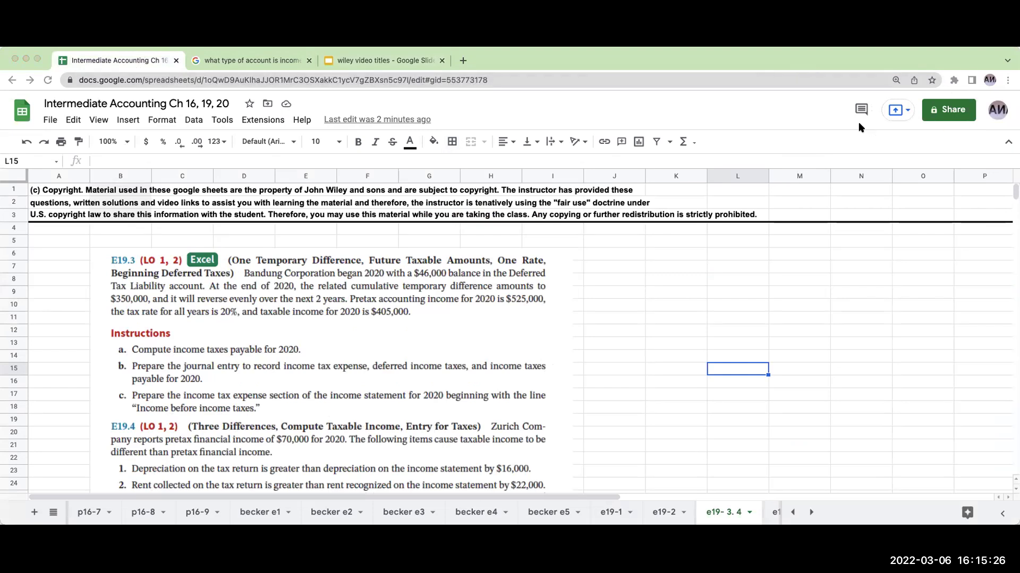
{"action": "left_click", "coordinate": [771, 62]}
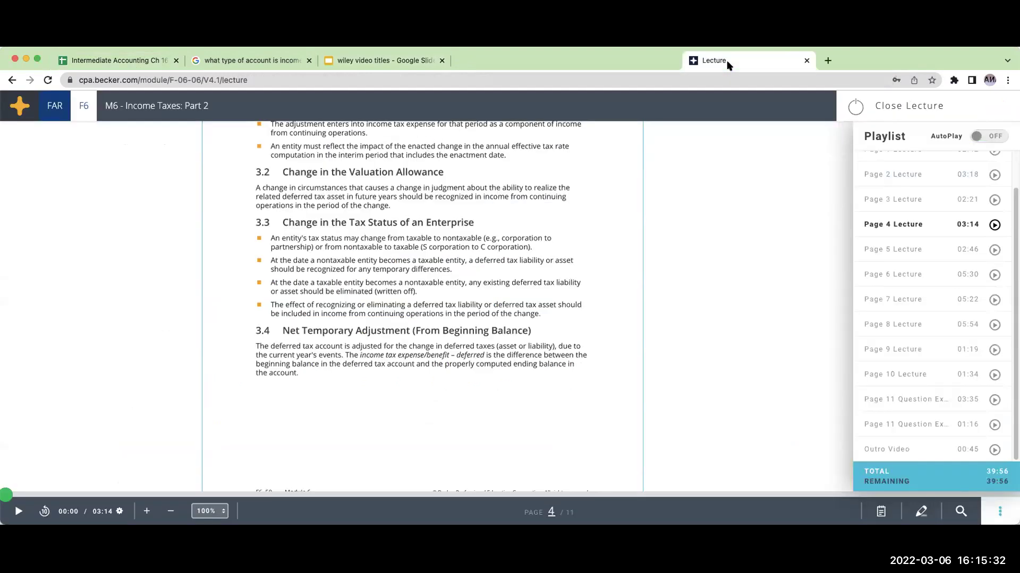
Step: Move the Becker Income Taxes Part 2 lecture into the window at page 1, then view the deferred tax search results
{"action": "left_click_drag", "start_coordinate": [730, 114], "coordinate": [829, 63]}
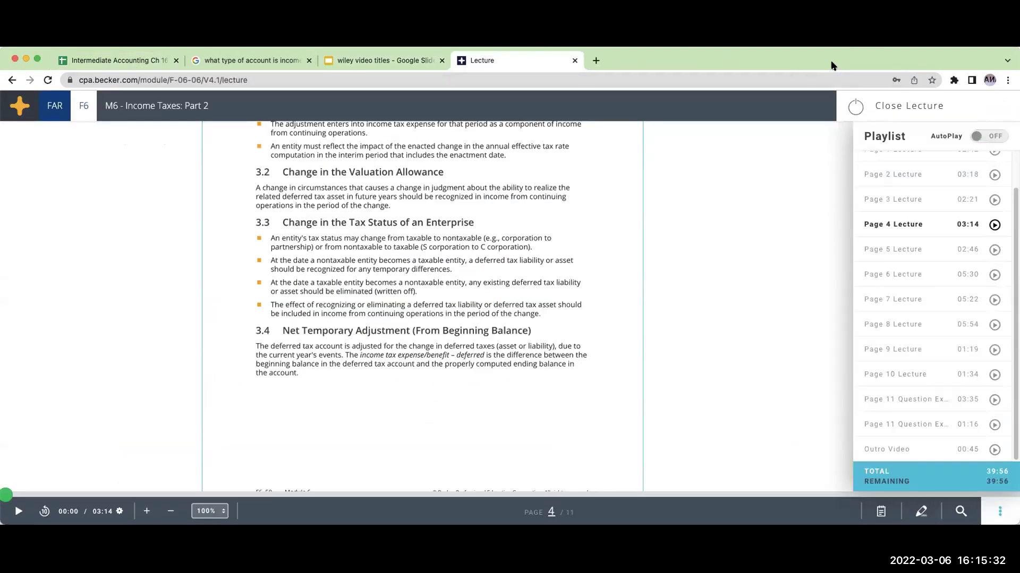
{"action": "scroll", "coordinate": [557, 263], "scroll_direction": "up", "scroll_amount": 10}
{"action": "scroll", "coordinate": [547, 268], "scroll_direction": "up", "scroll_amount": 5}
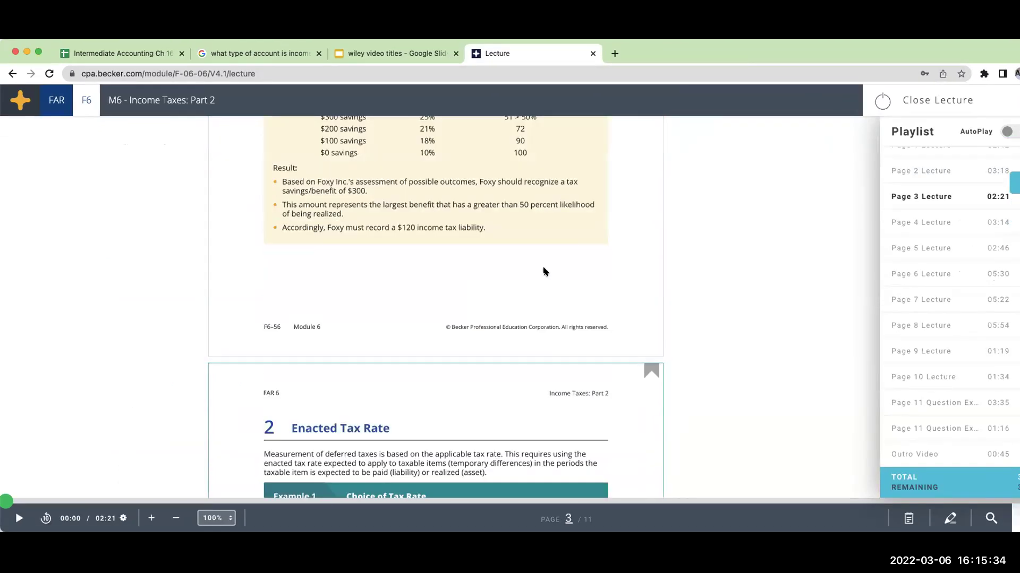
{"action": "scroll", "coordinate": [543, 271], "scroll_direction": "up", "scroll_amount": 15}
{"action": "scroll", "coordinate": [539, 272], "scroll_direction": "up", "scroll_amount": 5}
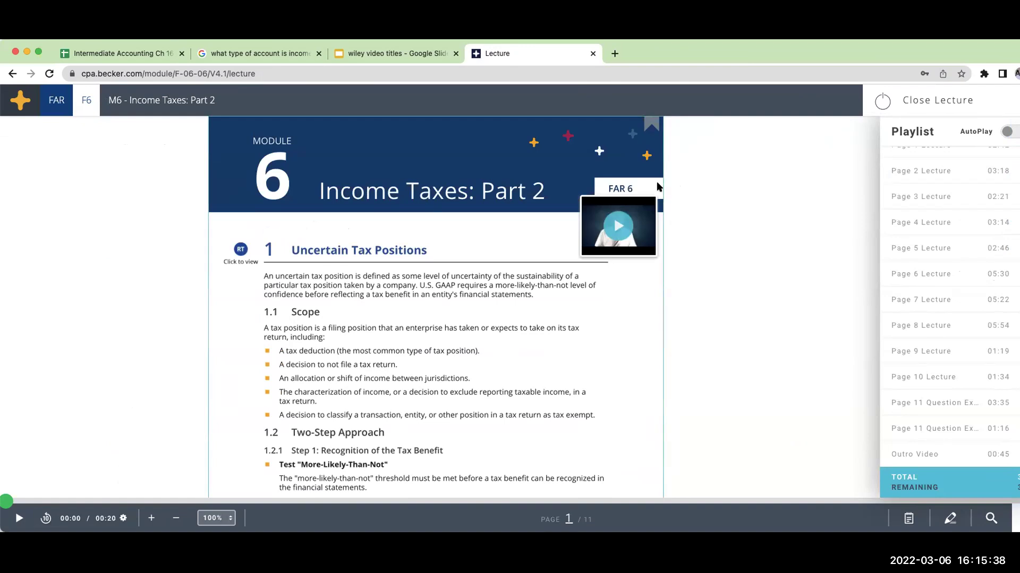
{"action": "left_click", "coordinate": [375, 53]}
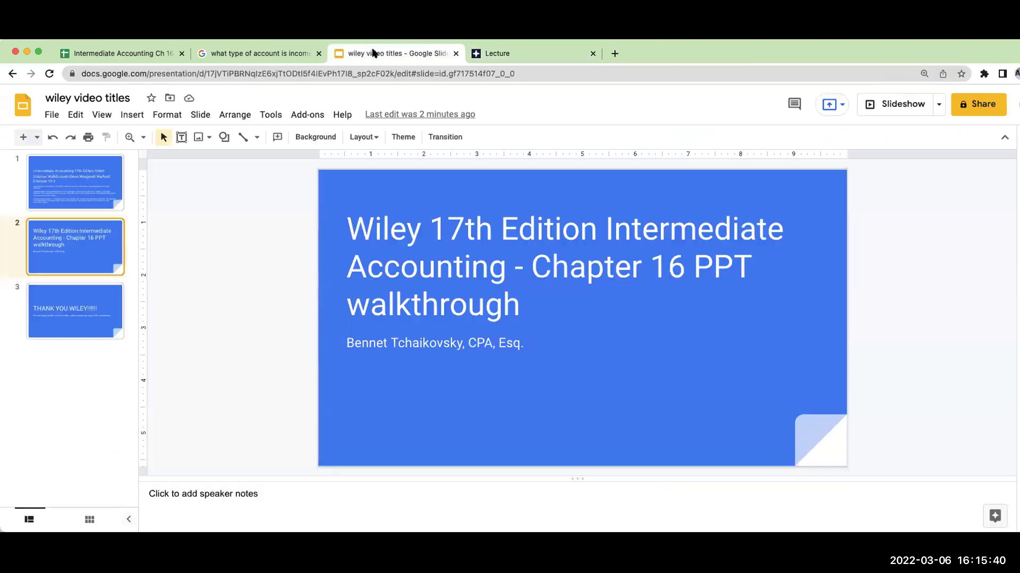
{"action": "left_click", "coordinate": [271, 54]}
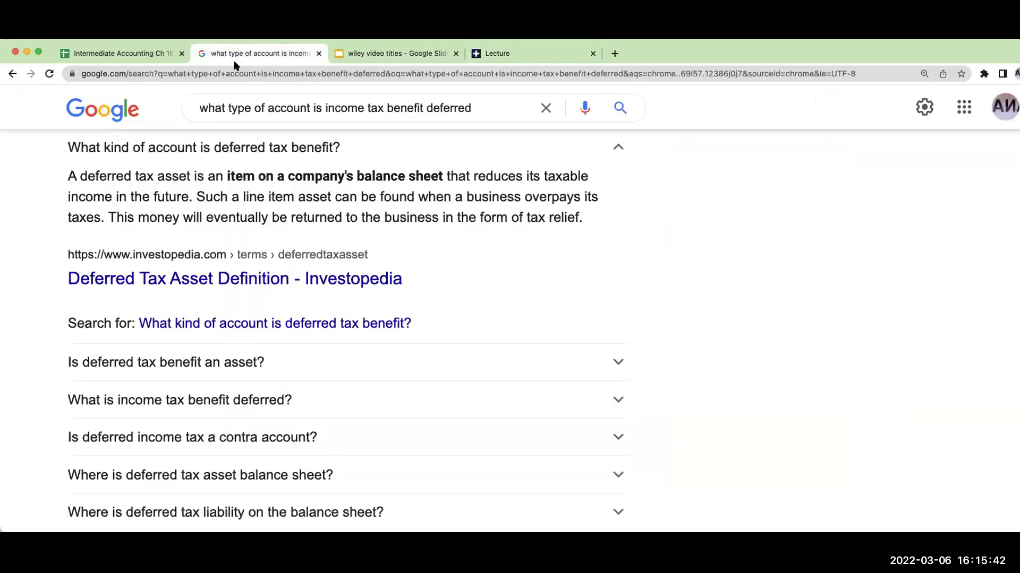
Step: Switch back to the Intermediate Accounting spreadsheet showing the E19.3 exercise
{"action": "left_click", "coordinate": [128, 55]}
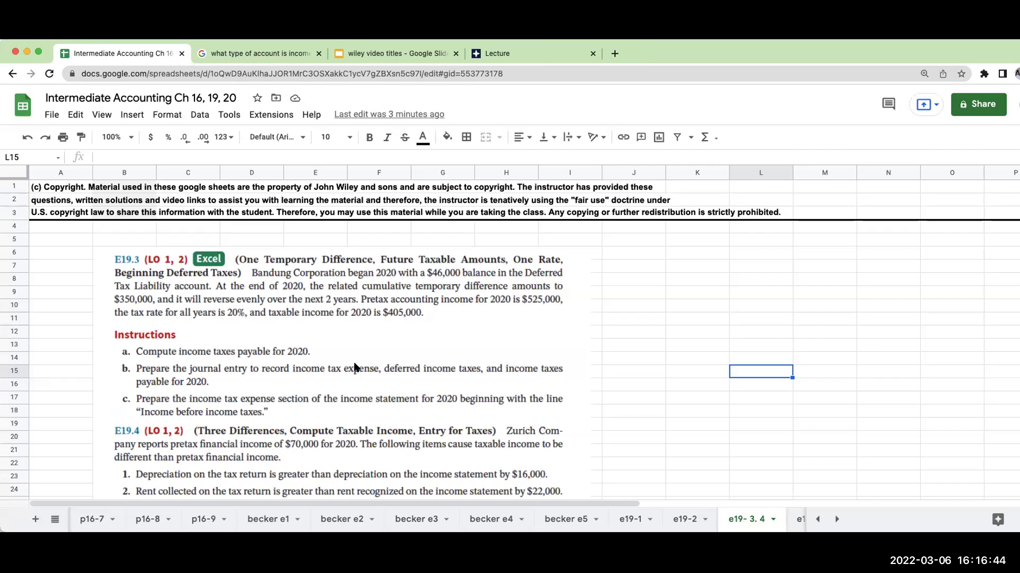
Step: Draw the T-account lines: top border on K8:L8, right border down K8:K13
{"action": "left_click_drag", "start_coordinate": [689, 286], "coordinate": [751, 280]}
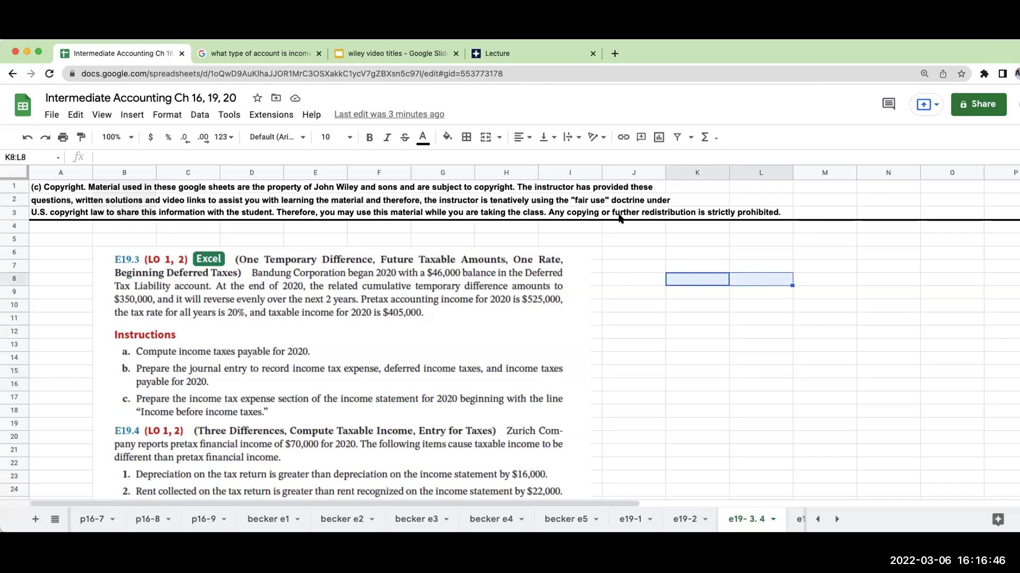
{"action": "left_click", "coordinate": [466, 137]}
{"action": "left_click", "coordinate": [488, 180]}
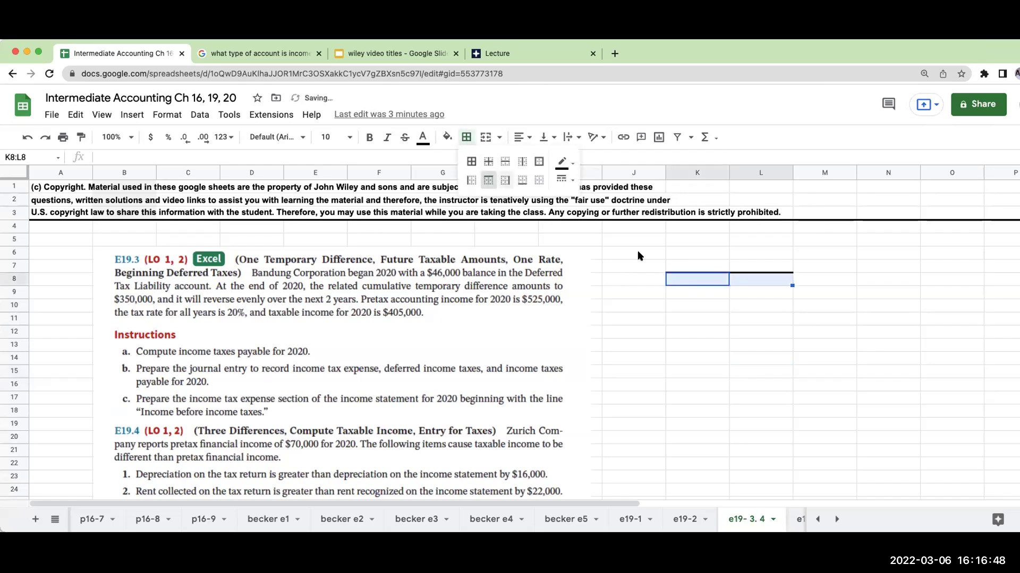
{"action": "left_click_drag", "start_coordinate": [706, 282], "coordinate": [708, 348]}
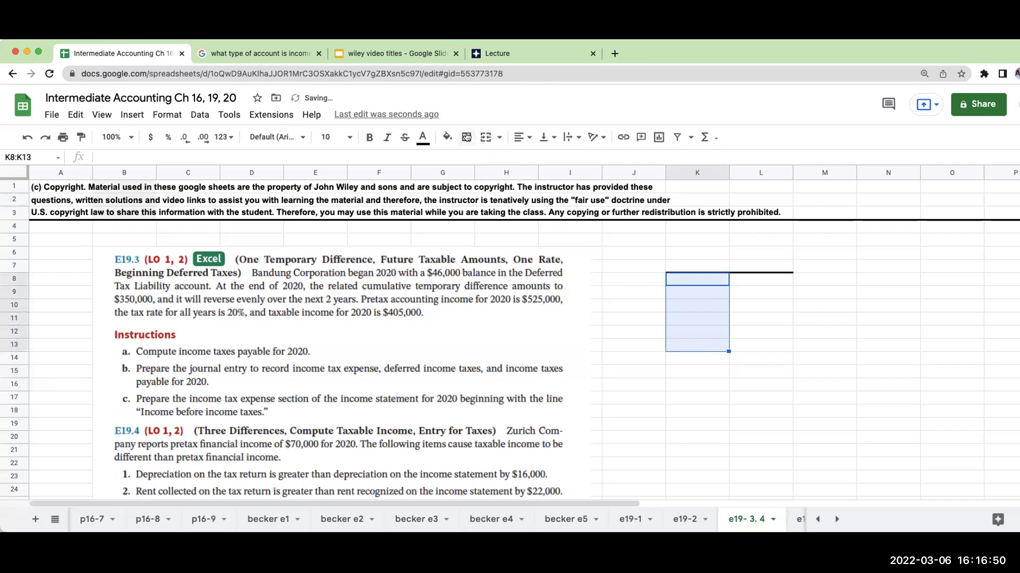
{"action": "left_click", "coordinate": [467, 137]}
{"action": "left_click", "coordinate": [505, 181]}
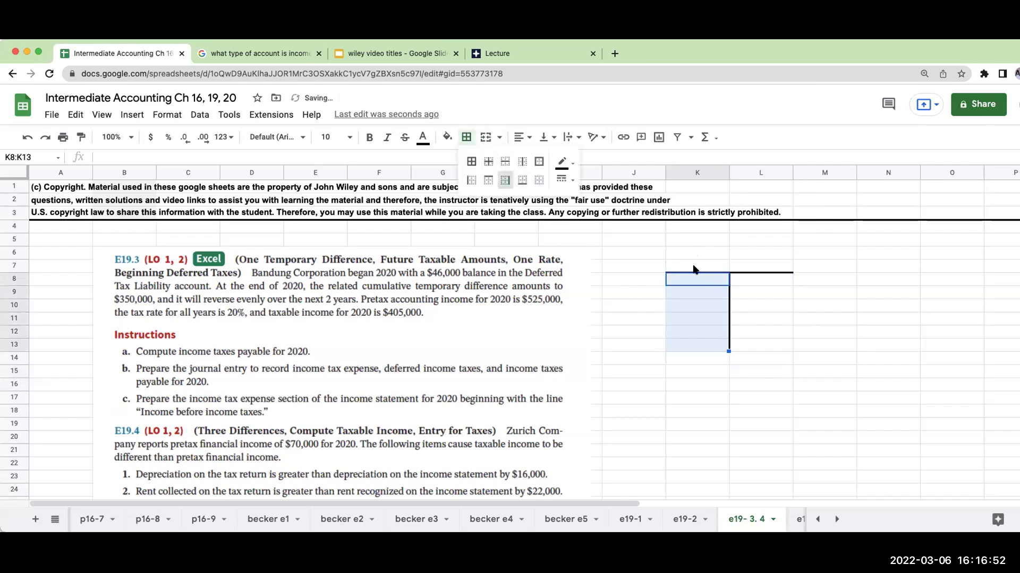
Step: Title K7 'Deferred tax liability' and enter the 46000 beginning balance in L8
{"action": "left_click", "coordinate": [693, 266]}
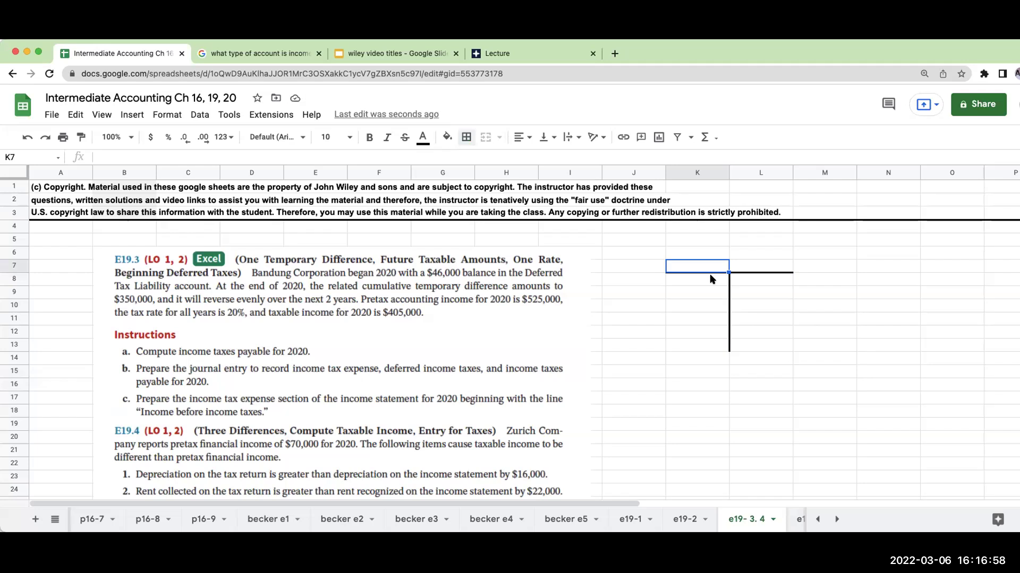
{"action": "type", "text": "defered"}
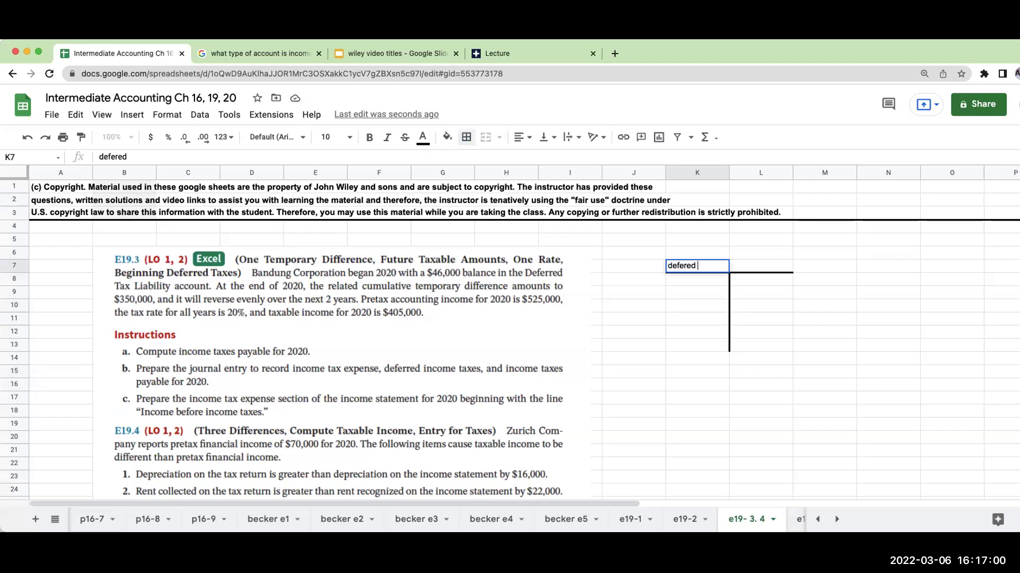
{"action": "key", "text": "BackSpace"}
{"action": "key", "text": "BackSpace"}
{"action": "key", "text": "BackSpace"}
{"action": "key", "text": "BackSpace"}
{"action": "type", "text": "rred tax la"}
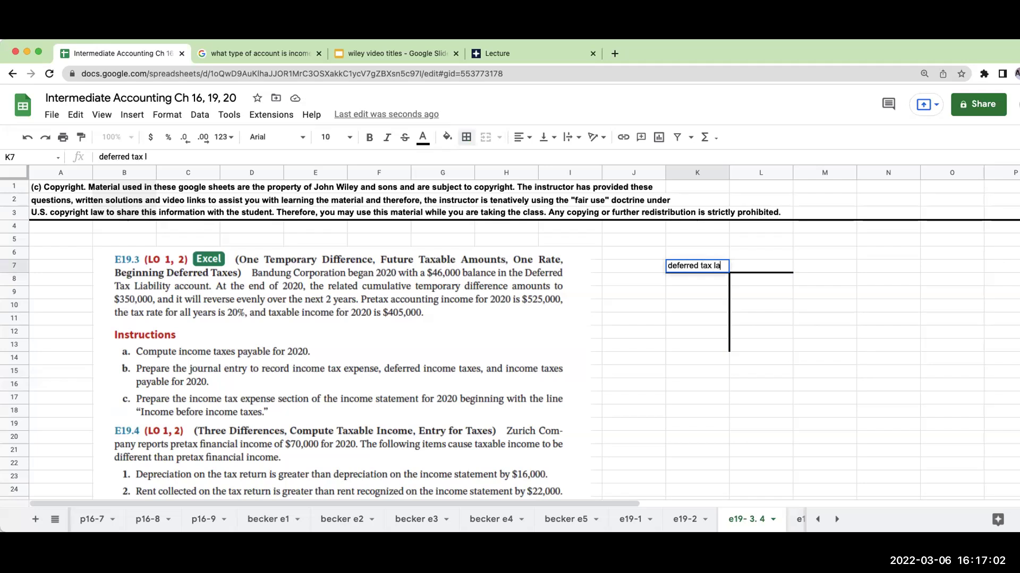
{"action": "key", "text": "BackSpace"}
{"action": "type", "text": "iability"}
{"action": "key", "text": "Return"}
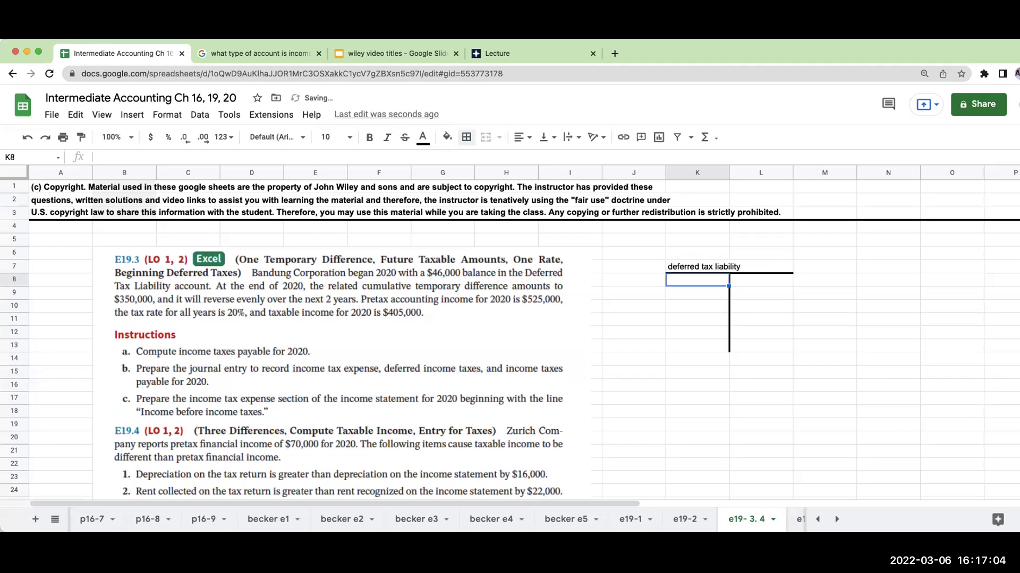
{"action": "key", "text": "Right"}
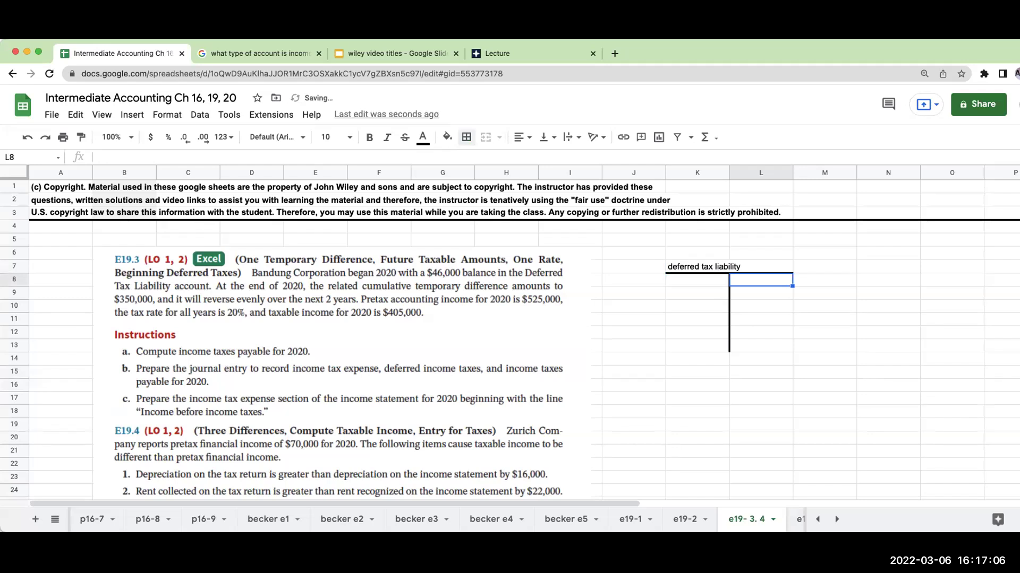
{"action": "type", "text": "46000"}
{"action": "key", "text": "Return"}
Step: Shorten the T-account by pasting blank K15:L15 cells over its lower rows
{"action": "left_click_drag", "start_coordinate": [711, 374], "coordinate": [726, 377]}
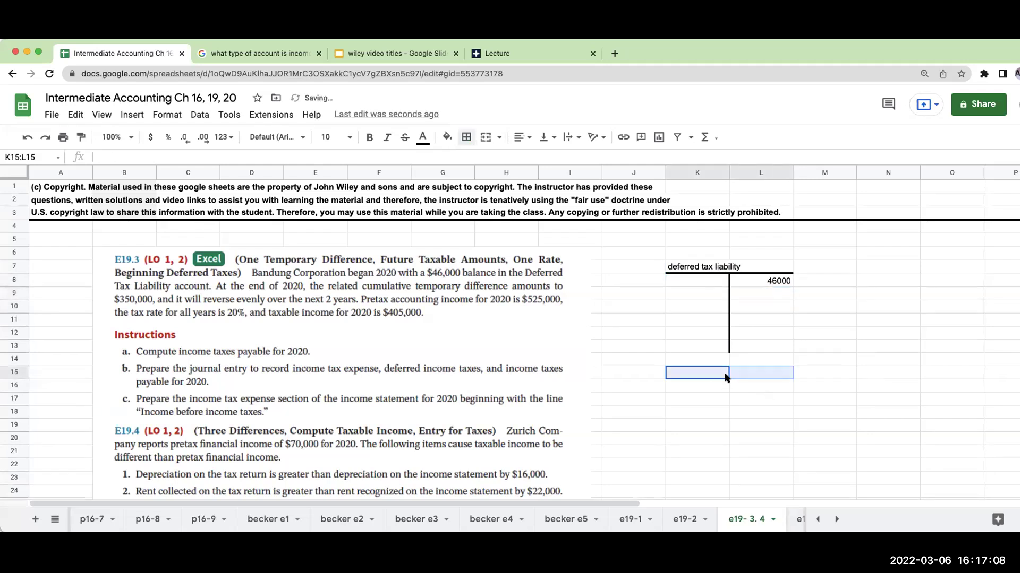
{"action": "key", "text": "ctrl+c"}
{"action": "left_click_drag", "start_coordinate": [695, 319], "coordinate": [759, 348]}
{"action": "key", "text": "ctrl+v"}
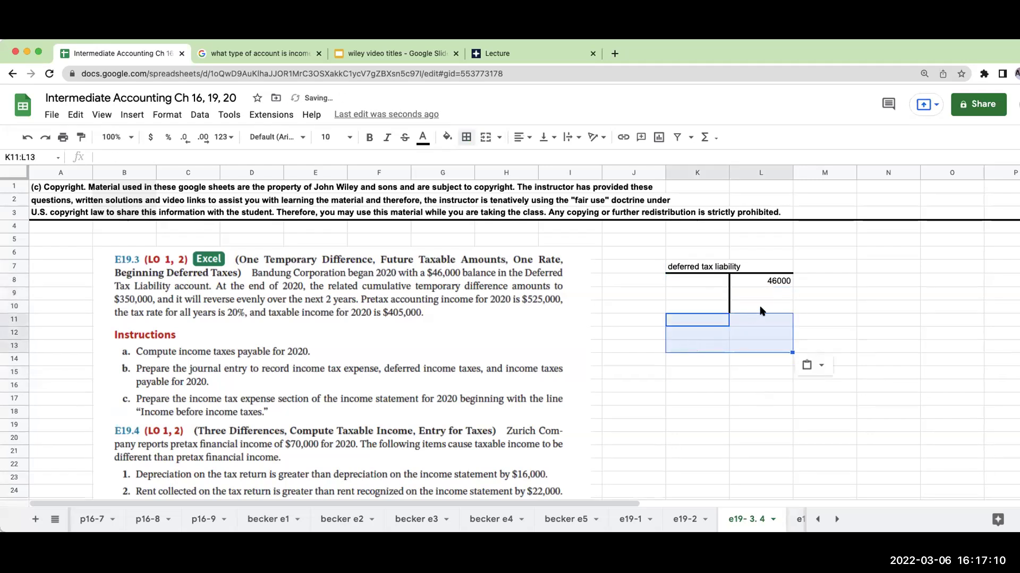
Step: Date the balance 1/1/20 in M8 and rule a top border across K10:L10
{"action": "left_click", "coordinate": [802, 276]}
{"action": "type", "text": "1/1/20"}
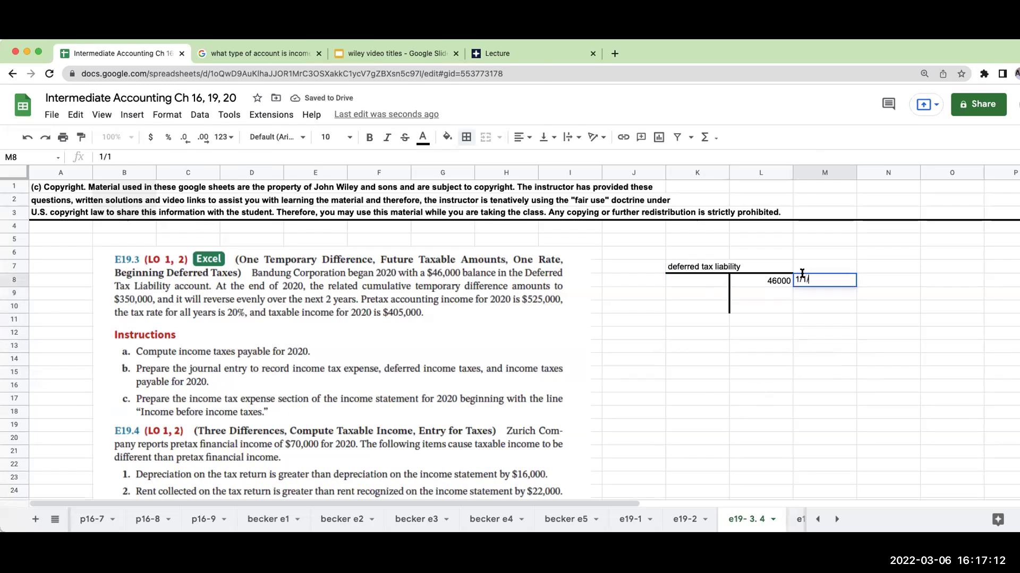
{"action": "key", "text": "Return"}
{"action": "key", "text": "Left"}
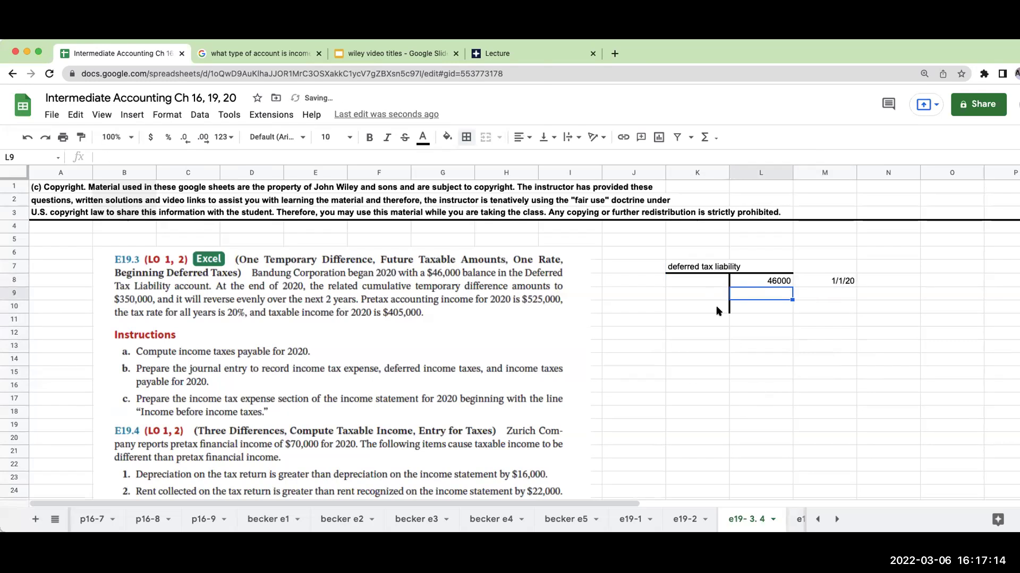
{"action": "left_click_drag", "start_coordinate": [722, 311], "coordinate": [765, 311]}
{"action": "left_click", "coordinate": [465, 137]}
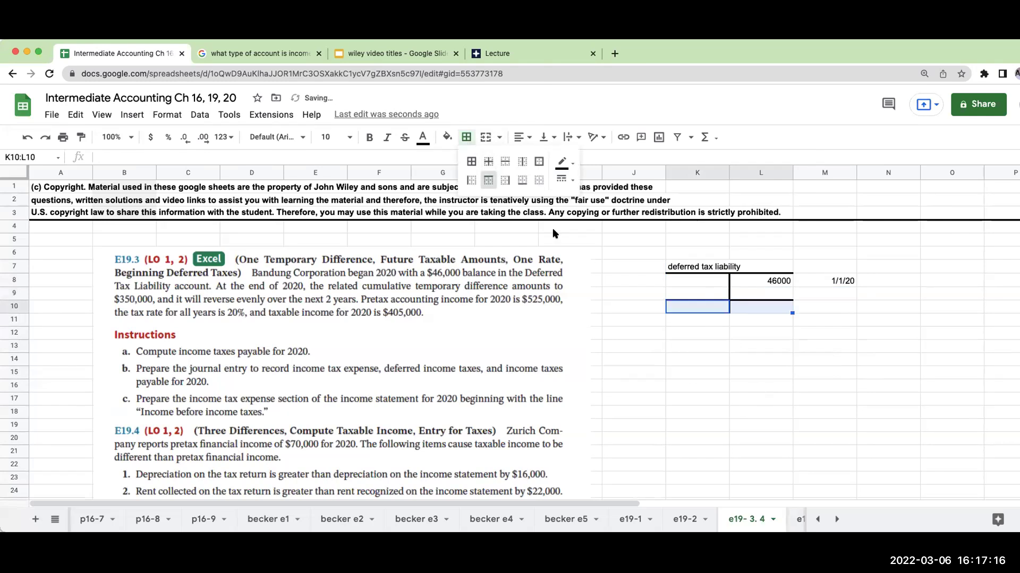
{"action": "left_click", "coordinate": [488, 181]}
Step: Set the T-account area J6:N14 to font size 14
{"action": "left_click_drag", "start_coordinate": [653, 251], "coordinate": [903, 361]}
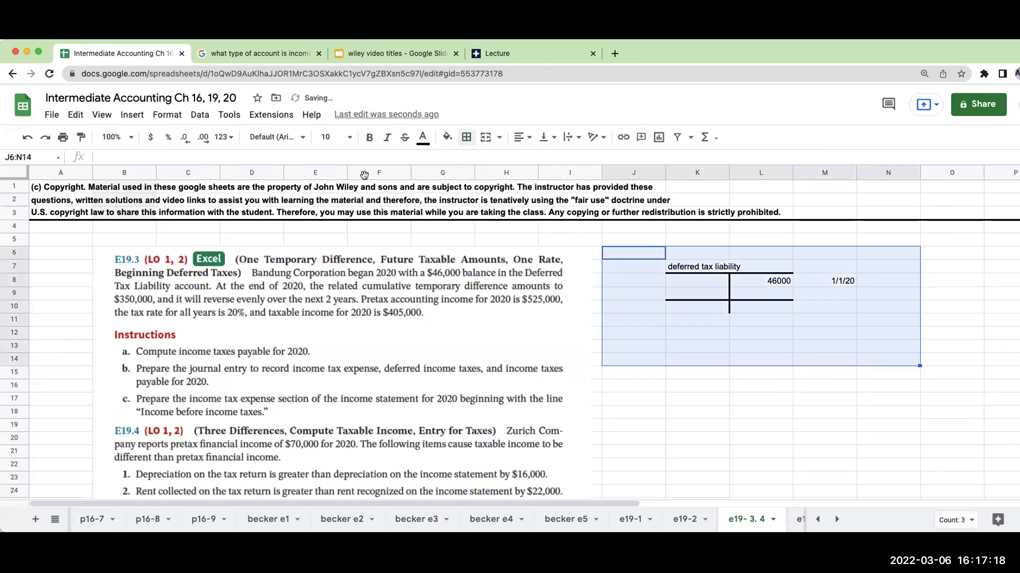
{"action": "left_click", "coordinate": [330, 137]}
{"action": "left_click", "coordinate": [328, 300]}
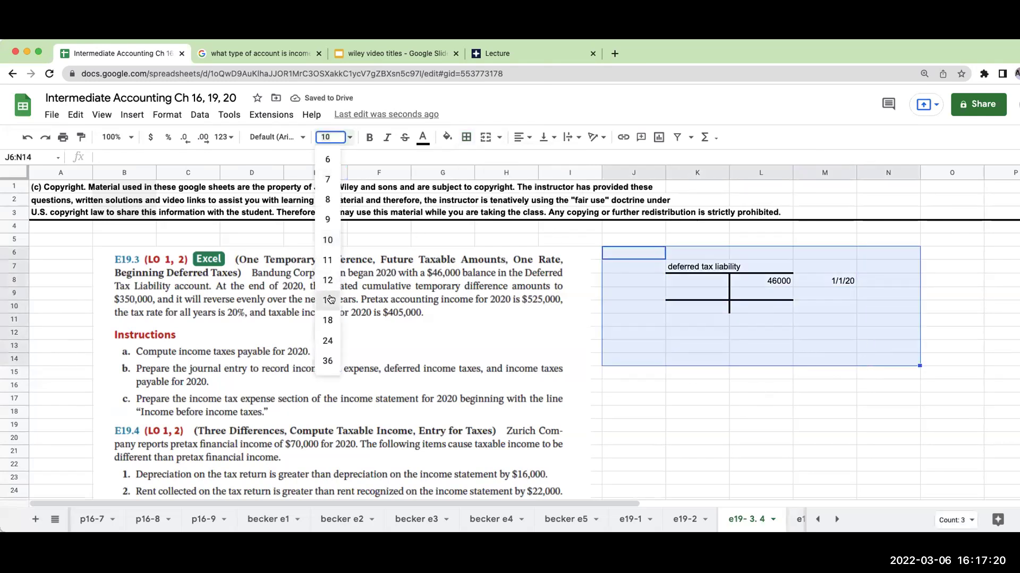
{"action": "left_click", "coordinate": [725, 391]}
{"action": "left_click", "coordinate": [772, 332]}
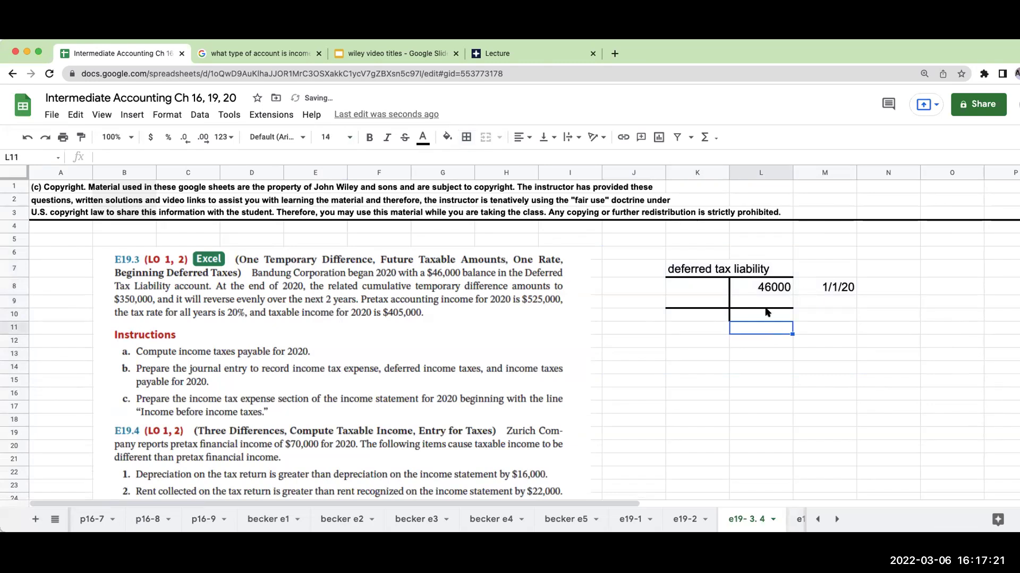
{"action": "left_click", "coordinate": [770, 353]}
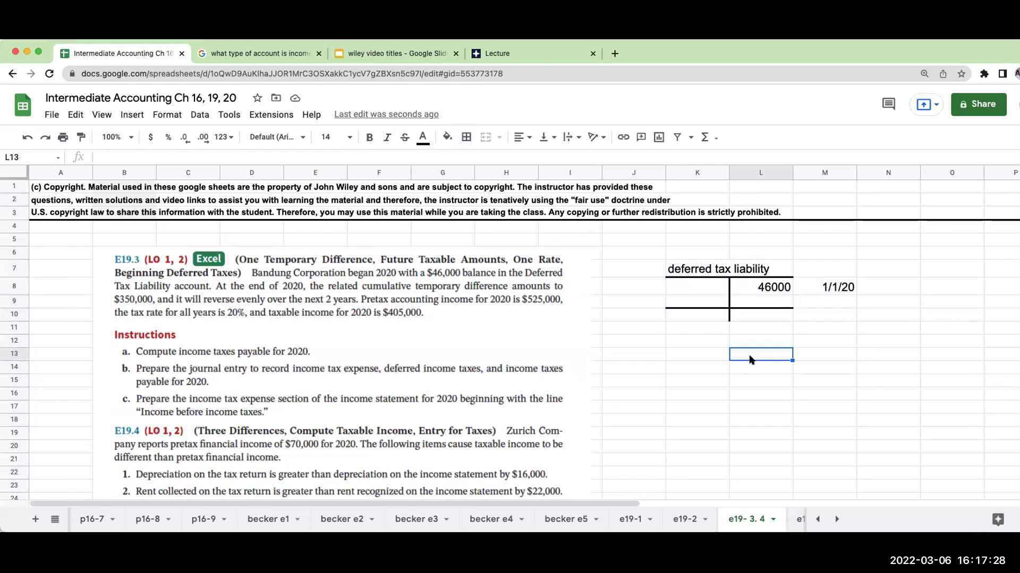
Step: Enter 350000 in L13 dated 12/31/20 above it
{"action": "type", "text": ".5"}
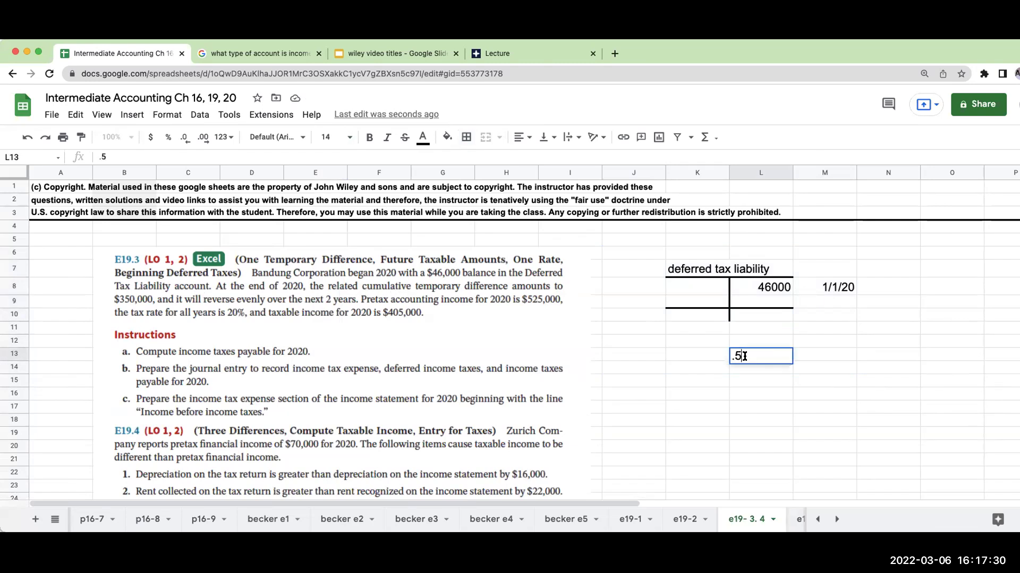
{"action": "key", "text": "BackSpace"}
{"action": "key", "text": "BackSpace"}
{"action": "type", "text": "350"}
{"action": "type", "text": "000"}
{"action": "key", "text": "Return"}
{"action": "key", "text": "Up"}
{"action": "key", "text": "Up"}
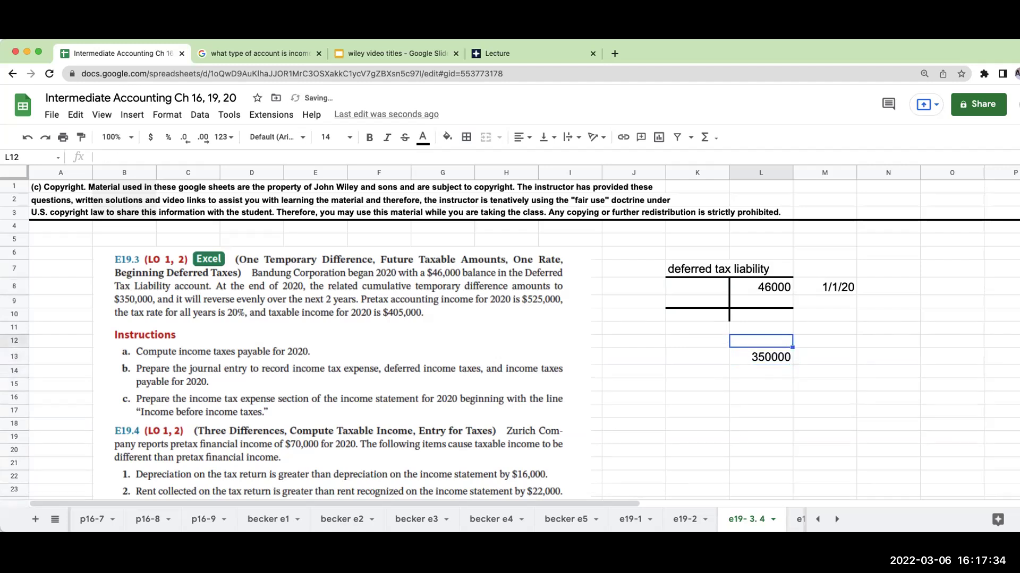
{"action": "type", "text": "12/31/20"}
{"action": "key", "text": "Return"}
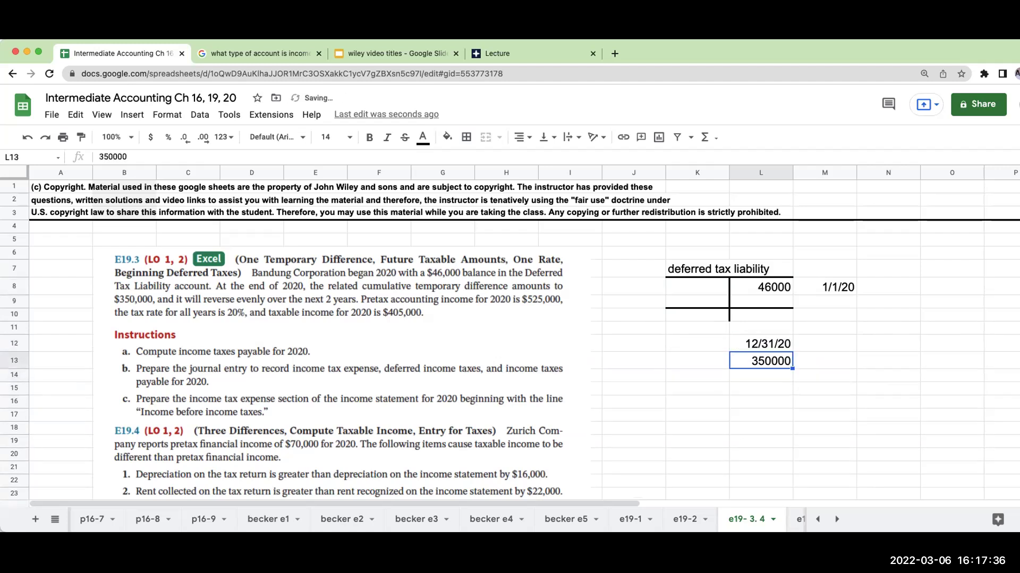
Step: Enter the 175000 reversal amounts in M13 and N13
{"action": "key", "text": "Up"}
{"action": "key", "text": "Right"}
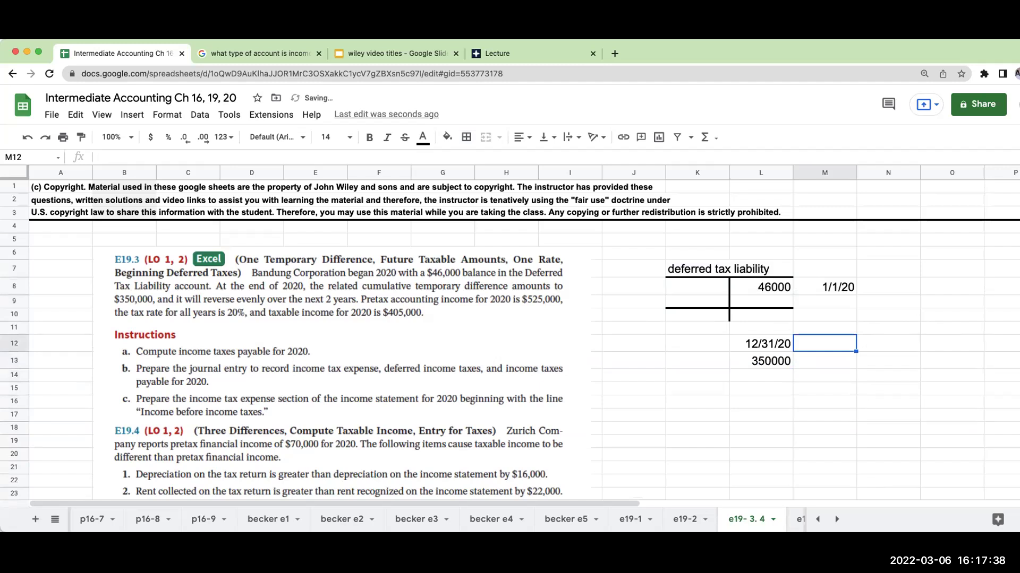
{"action": "key", "text": "Down"}
{"action": "type", "text": "175"}
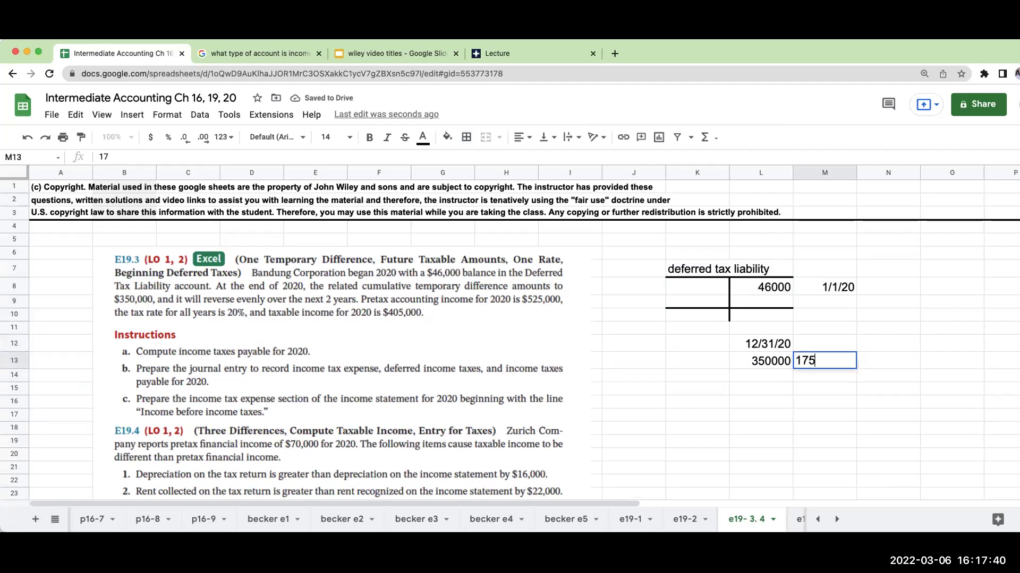
{"action": "type", "text": "000"}
{"action": "key", "text": "Return"}
{"action": "key", "text": "Up"}
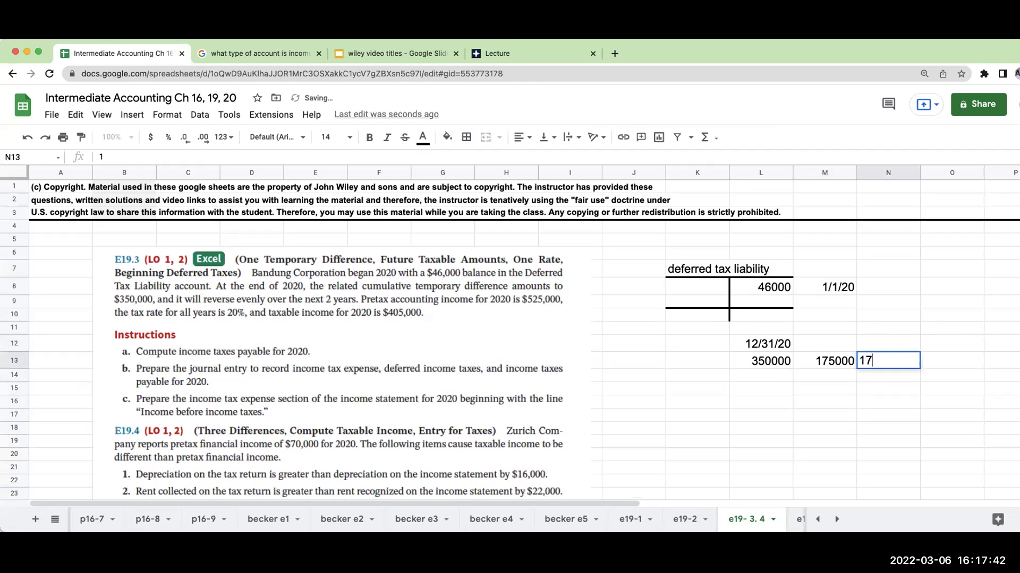
{"action": "type", "text": "5000"}
{"action": "key", "text": "Left"}
Step: Date the reversal columns 12/31/21 in M12 and 12/31/22 in N12
{"action": "key", "text": "Up"}
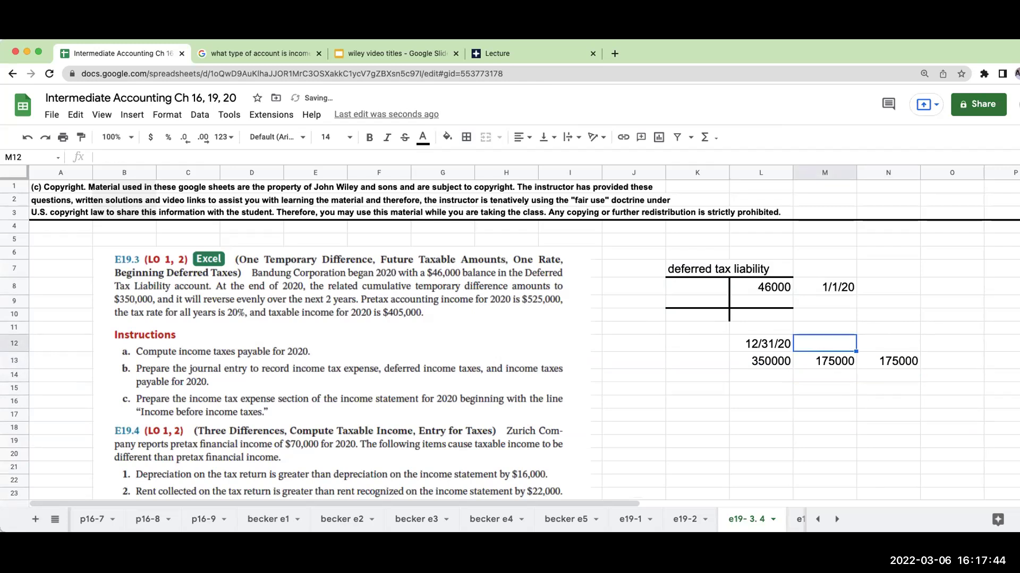
{"action": "type", "text": "12/31/21"}
{"action": "key", "text": "Tab"}
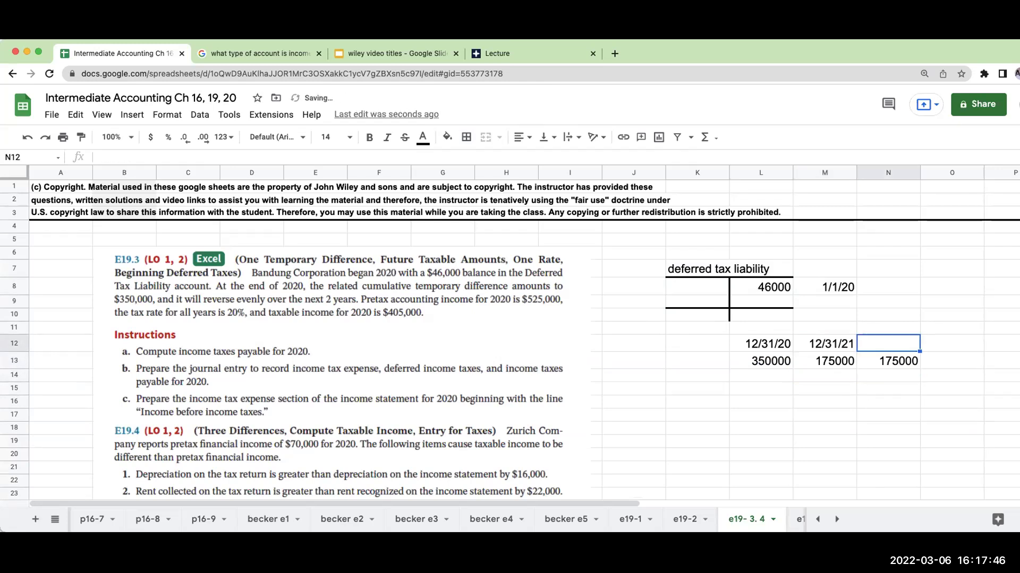
{"action": "type", "text": "23/"}
{"action": "type", "text": "1"}
{"action": "key", "text": "BackSpace"}
{"action": "key", "text": "BackSpace"}
{"action": "type", "text": "12"}
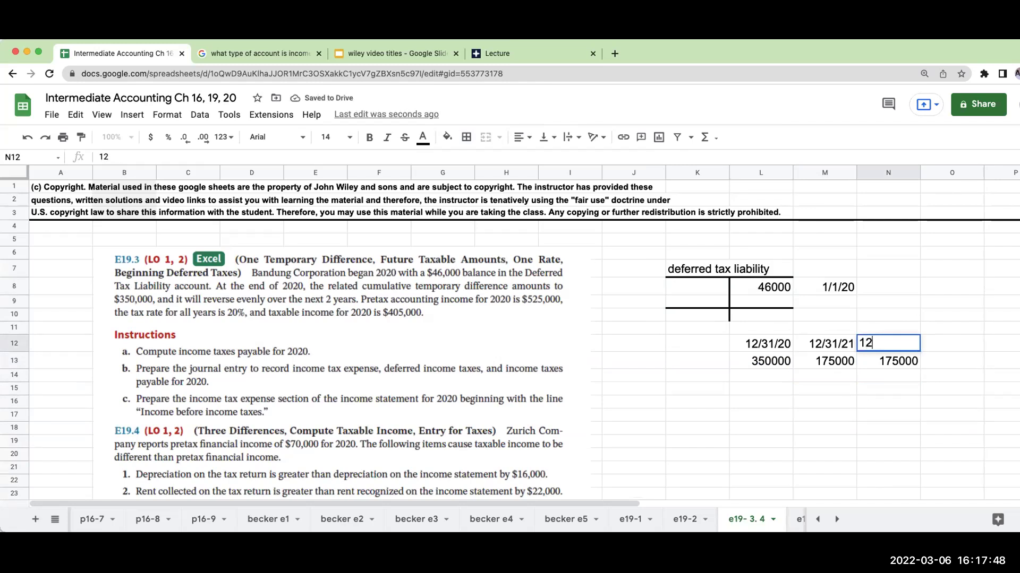
{"action": "type", "text": "/31/22"}
{"action": "key", "text": "Return"}
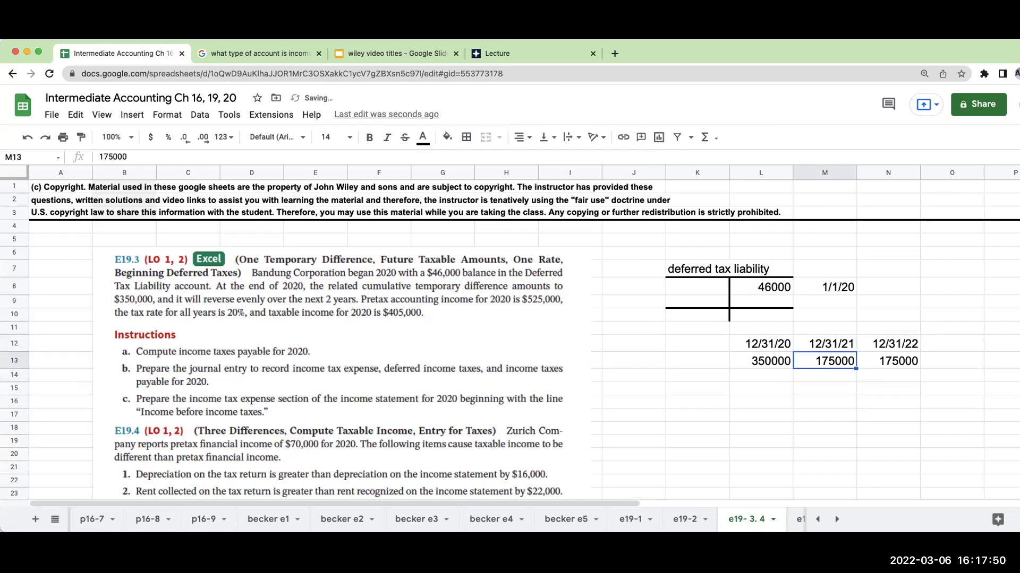
Step: Shade the liability's ending-balance cell L10 bright green
{"action": "key", "text": "Down"}
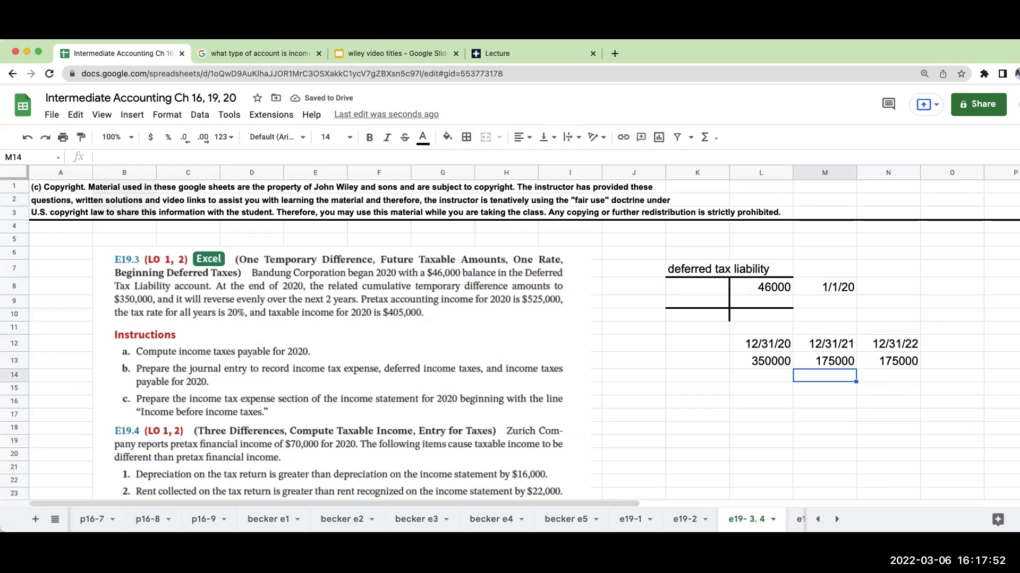
{"action": "key", "text": "Up"}
{"action": "key", "text": "Up"}
{"action": "key", "text": "Left"}
{"action": "key", "text": "Up"}
{"action": "key", "text": "Up"}
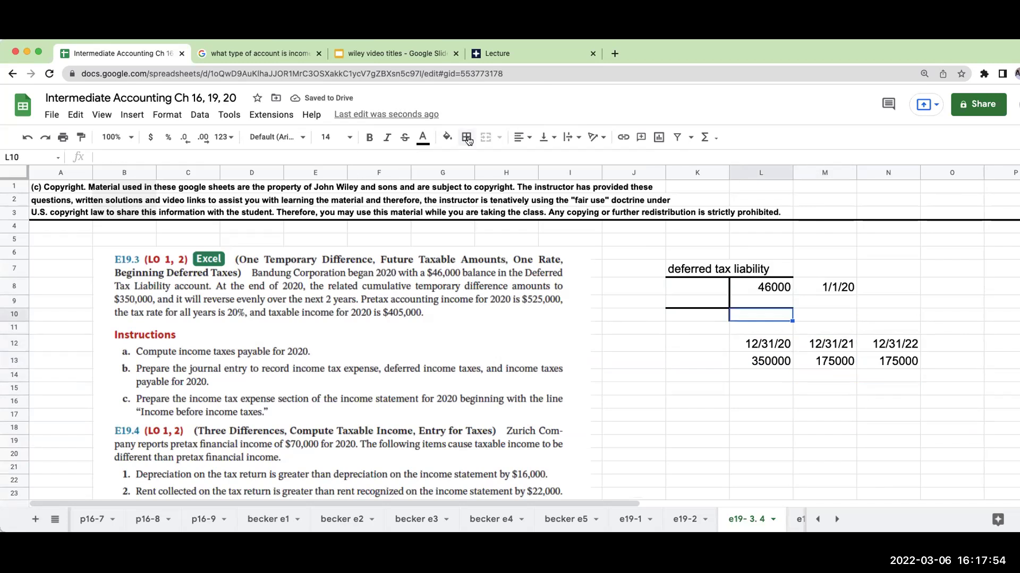
{"action": "left_click", "coordinate": [446, 137]}
{"action": "left_click", "coordinate": [503, 259]}
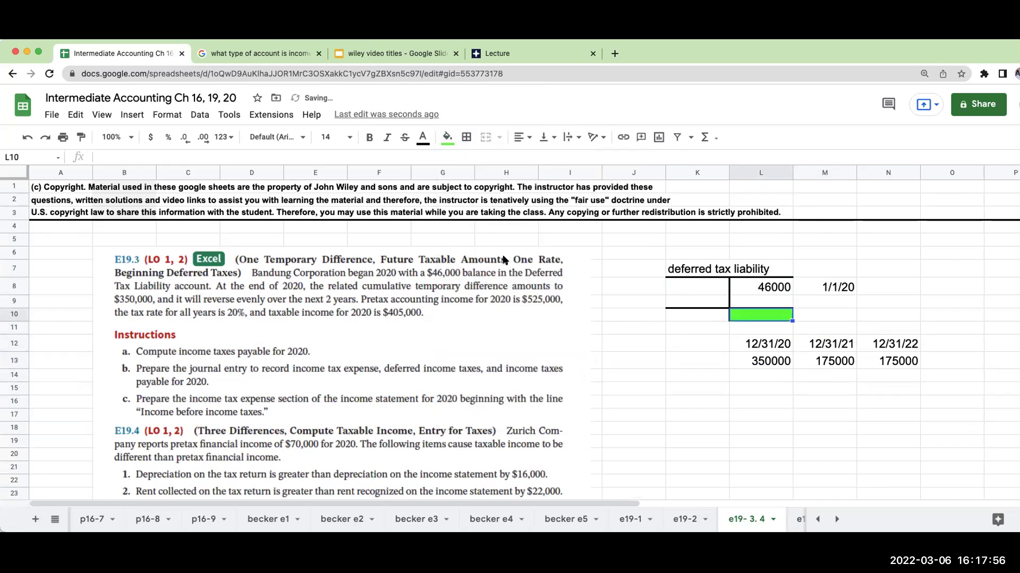
{"action": "left_click", "coordinate": [833, 376]}
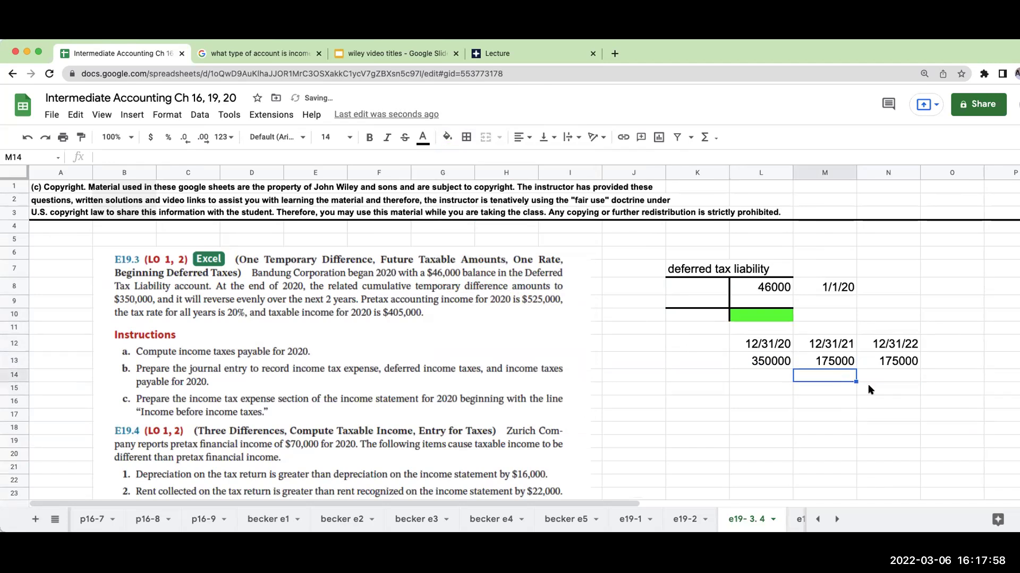
Step: Label K13 't/d' and enter 0.2 tax rates in M14 and N14
{"action": "key", "text": "Up"}
{"action": "key", "text": "Left"}
{"action": "key", "text": "Left"}
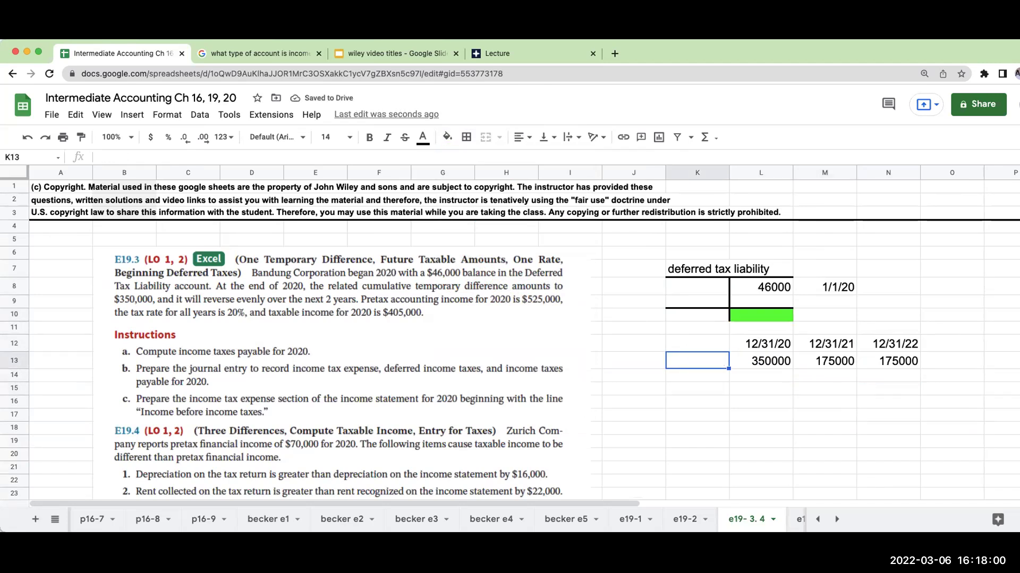
{"action": "type", "text": "t/d"}
{"action": "key", "text": "Return"}
{"action": "key", "text": "Up"}
{"action": "key", "text": "Right"}
{"action": "key", "text": "Right"}
{"action": "key", "text": "Right"}
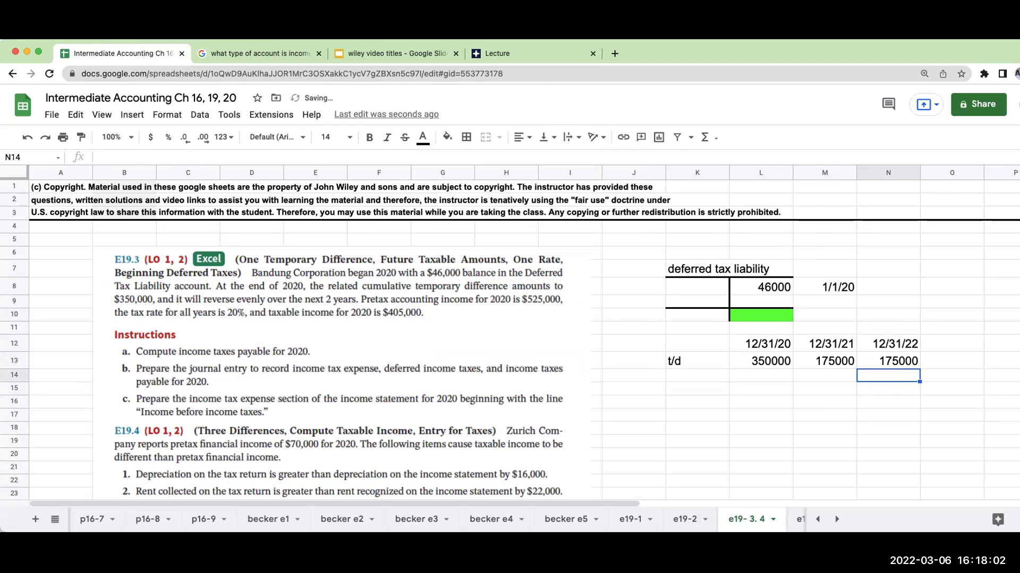
{"action": "key", "text": "Down"}
{"action": "key", "text": "Left"}
{"action": "type", "text": "0.2"}
{"action": "key", "text": "Tab"}
{"action": "type", "text": "0.2"}
{"action": "key", "text": "Down"}
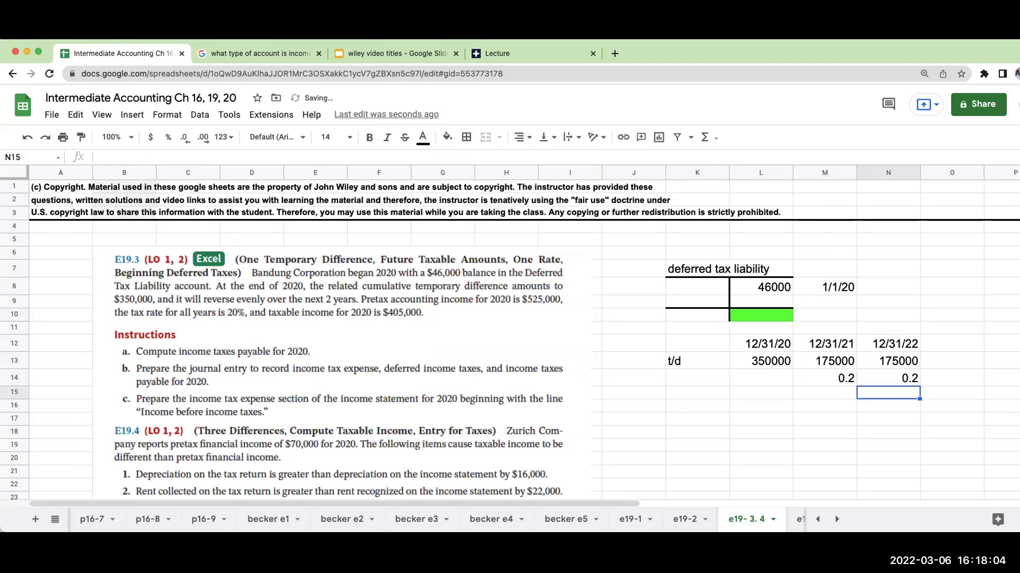
{"action": "key", "text": "Left"}
Step: Compute 35000 tax for 2021 and 2022 with =M13*M14 and =N13*N14
{"action": "type", "text": "+"}
{"action": "key", "text": "Up"}
{"action": "key", "text": "Up"}
{"action": "type", "text": "*"}
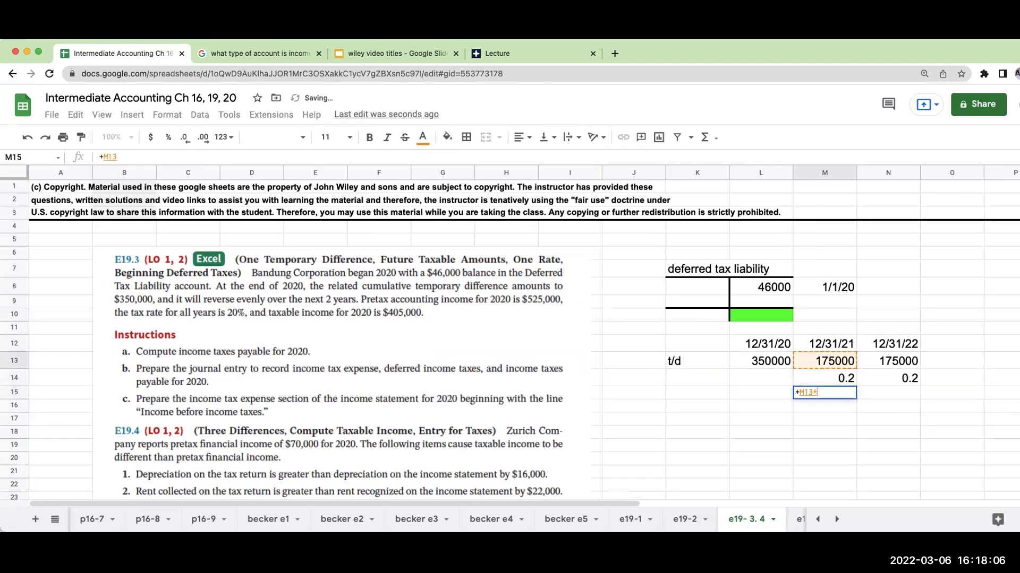
{"action": "key", "text": "Up"}
{"action": "key", "text": "Return"}
{"action": "key", "text": "Up"}
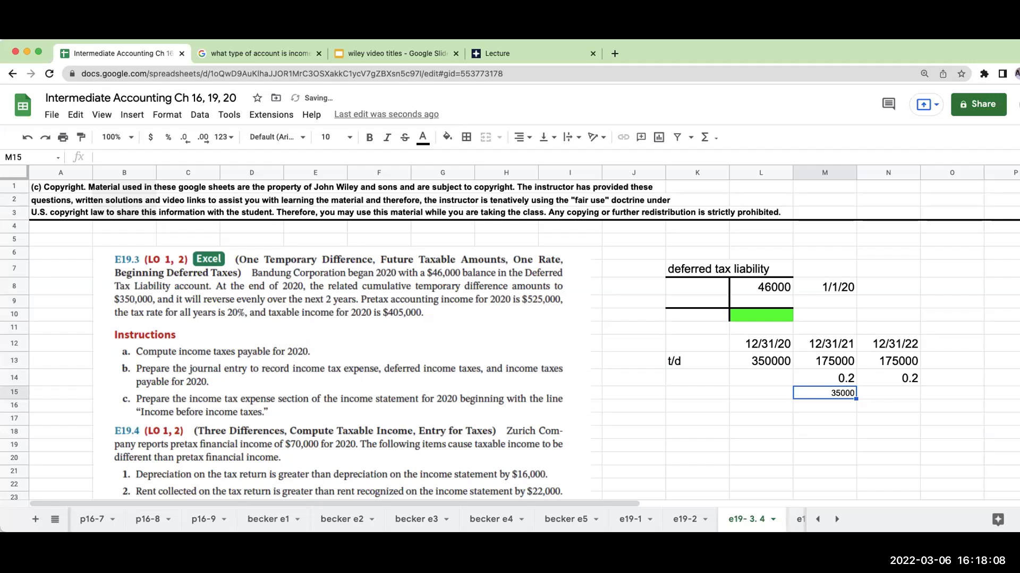
{"action": "key", "text": "Right"}
{"action": "type", "text": "+"}
{"action": "key", "text": "Up"}
{"action": "key", "text": "Up"}
{"action": "type", "text": "*"}
{"action": "key", "text": "Up"}
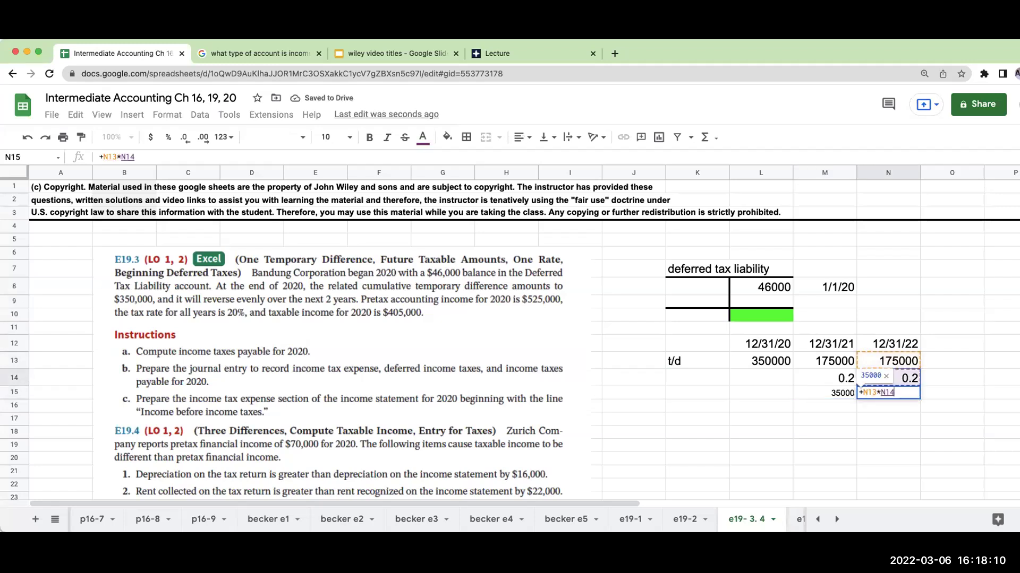
{"action": "key", "text": "Return"}
Step: Total the two years' tax in L15 with =N15+M15, giving 70000
{"action": "key", "text": "Left"}
{"action": "key", "text": "Left"}
{"action": "key", "text": "Up"}
{"action": "type", "text": "+"}
{"action": "key", "text": "Right"}
{"action": "key", "text": "Right"}
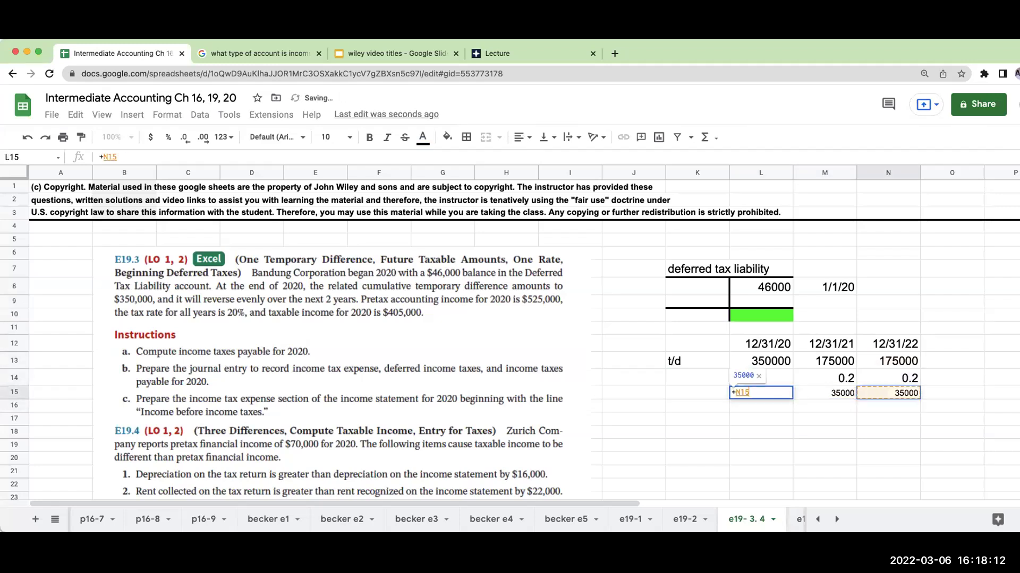
{"action": "type", "text": "+"}
{"action": "key", "text": "Left"}
{"action": "key", "text": "Return"}
{"action": "key", "text": "Up"}
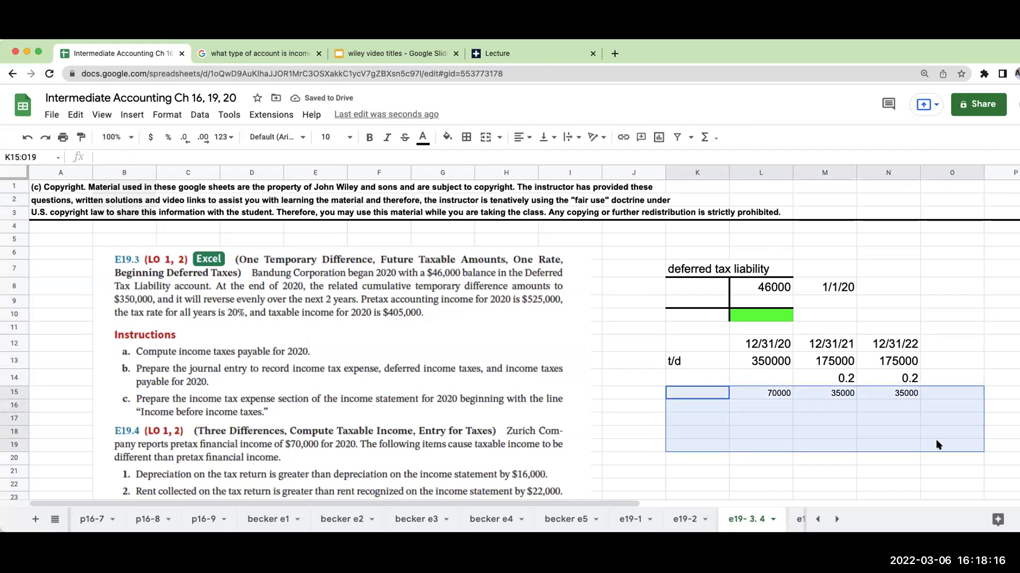
Step: Set the tax figures range K15:O19 to font size 14
{"action": "left_click_drag", "start_coordinate": [712, 397], "coordinate": [938, 445]}
{"action": "left_click", "coordinate": [345, 137]}
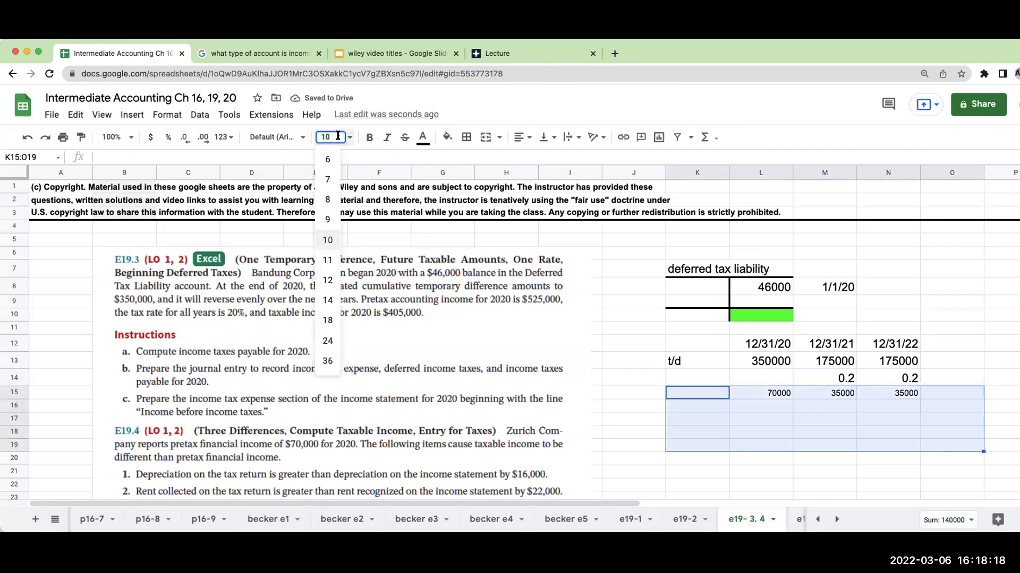
{"action": "left_click", "coordinate": [327, 301]}
{"action": "left_click", "coordinate": [772, 436]}
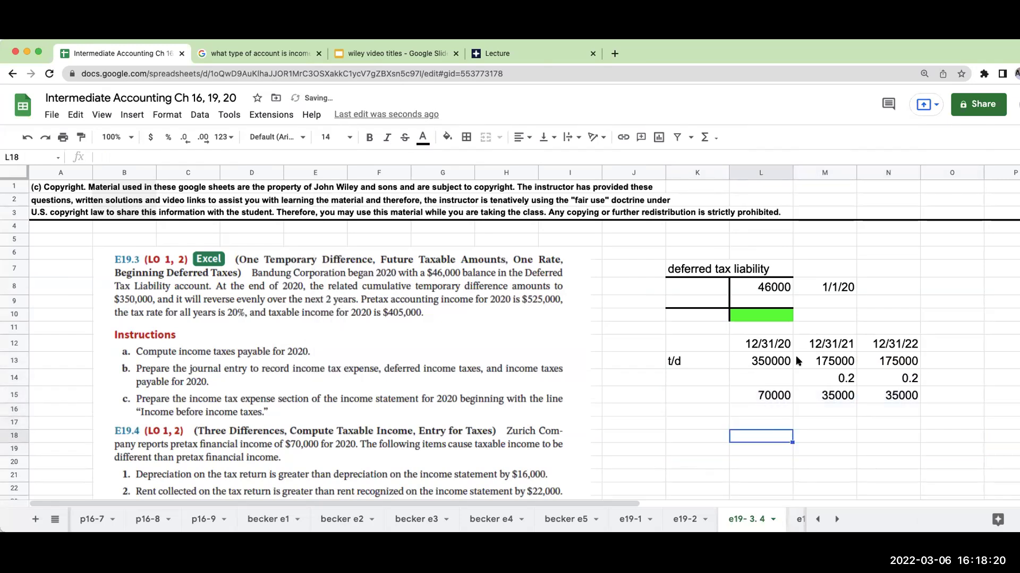
Step: Format the 350000 and 175000 difference amounts as whole-dollar currency
{"action": "left_click_drag", "start_coordinate": [796, 361], "coordinate": [902, 361]}
{"action": "left_click", "coordinate": [150, 137]}
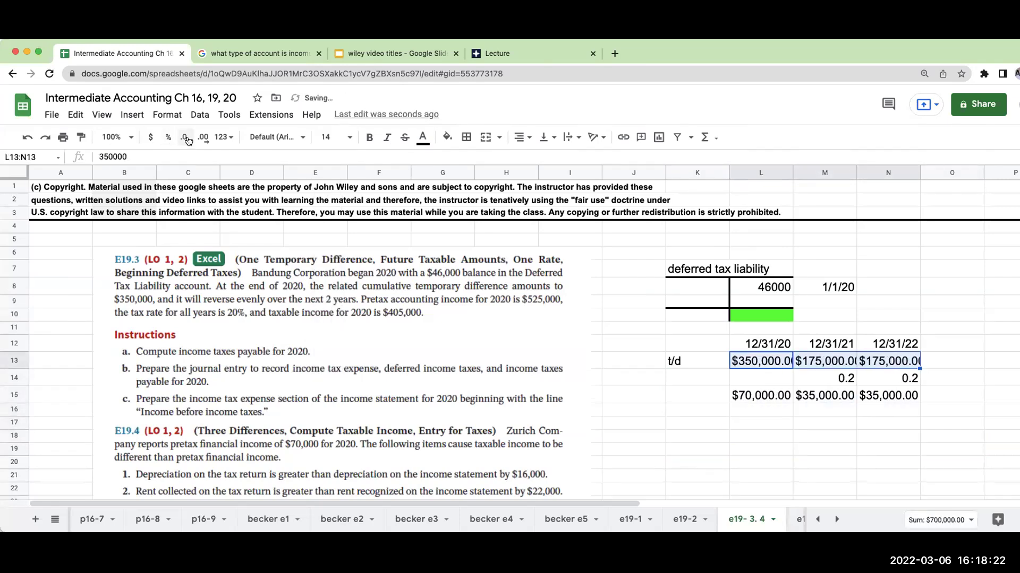
{"action": "double_click", "coordinate": [187, 140]}
{"action": "left_click", "coordinate": [758, 315]}
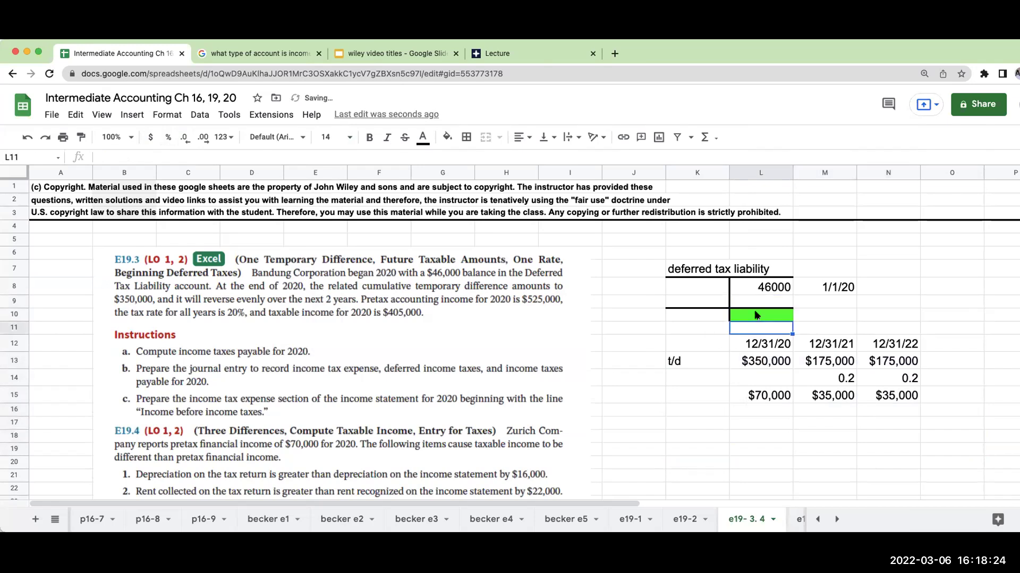
Step: Enter 70000 in L10 and format L10 and L8 as whole-dollar currency
{"action": "left_click", "coordinate": [758, 315]}
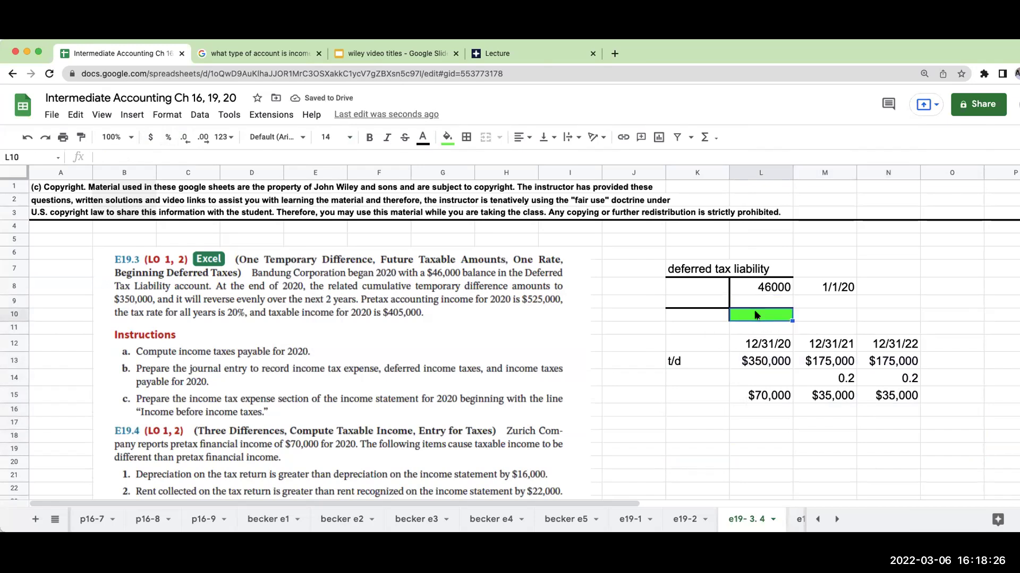
{"action": "type", "text": "70000"}
{"action": "key", "text": "Return"}
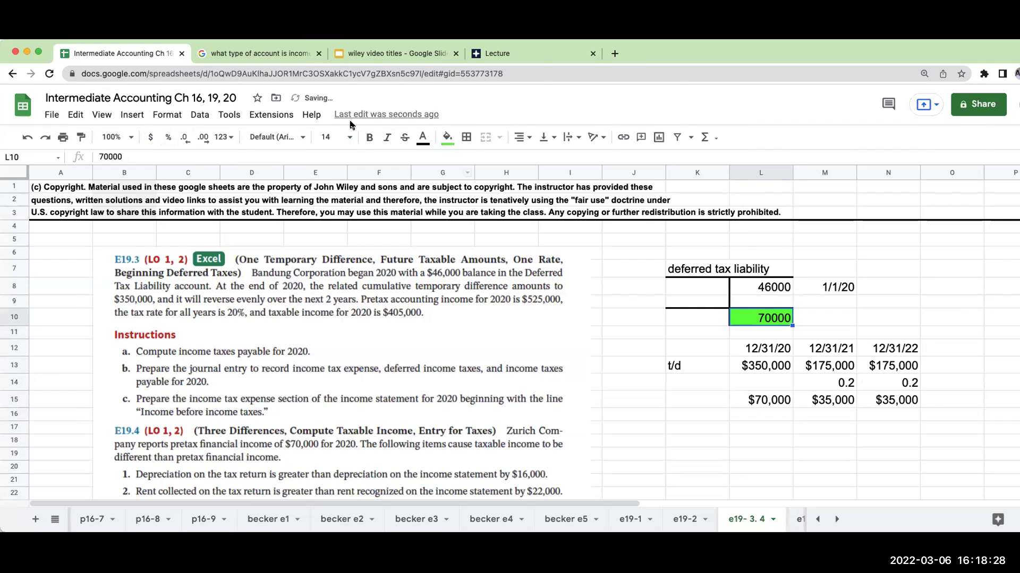
{"action": "left_click", "coordinate": [151, 137]}
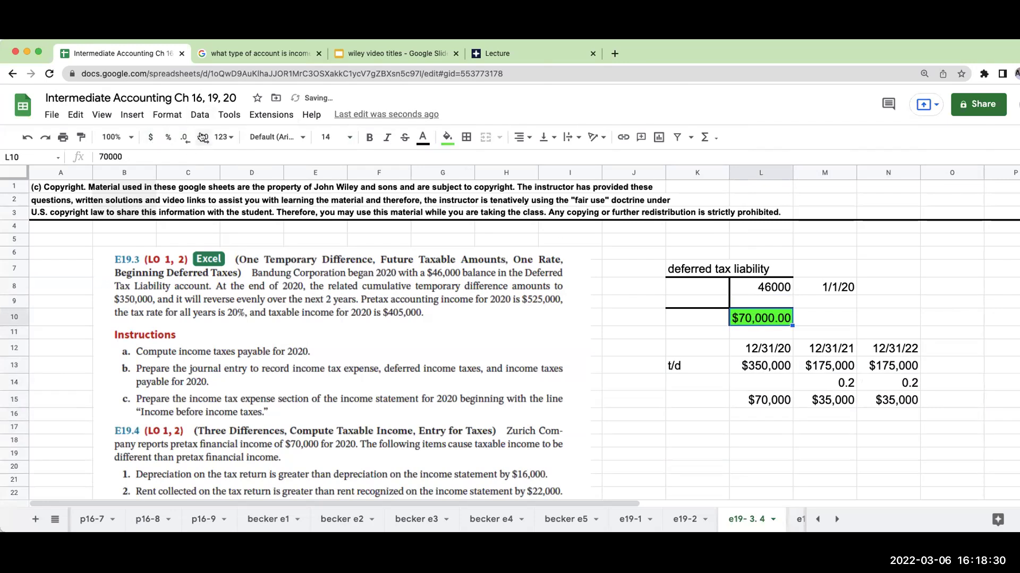
{"action": "left_click", "coordinate": [184, 137]}
{"action": "left_click", "coordinate": [764, 287]}
{"action": "left_click", "coordinate": [151, 137]}
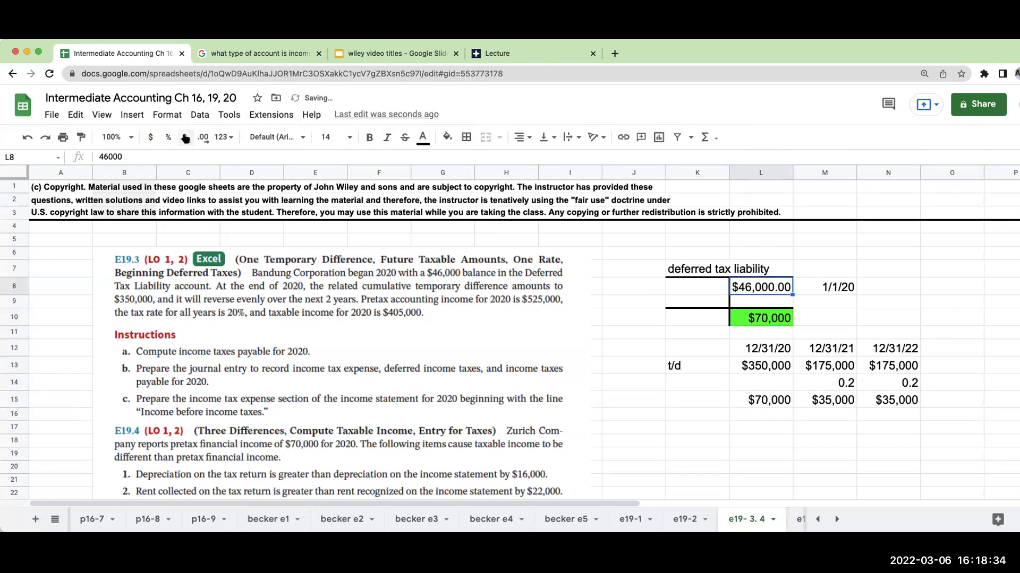
{"action": "left_click", "coordinate": [186, 137]}
{"action": "left_click", "coordinate": [185, 137]}
Step: Drop the last cents so L8 reads $46,000, then select cell K18
{"action": "left_click", "coordinate": [775, 431]}
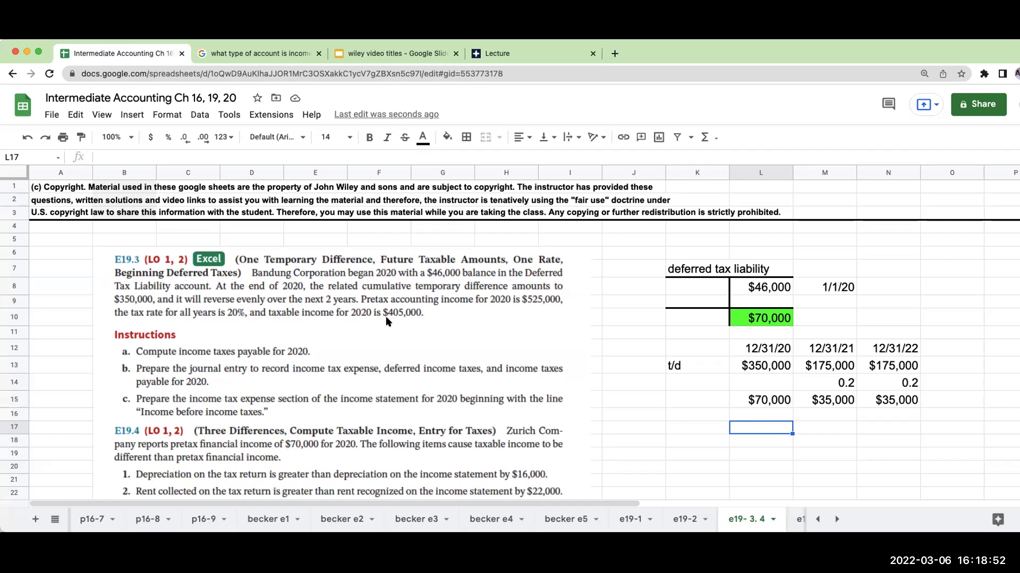
{"action": "left_click", "coordinate": [707, 449]}
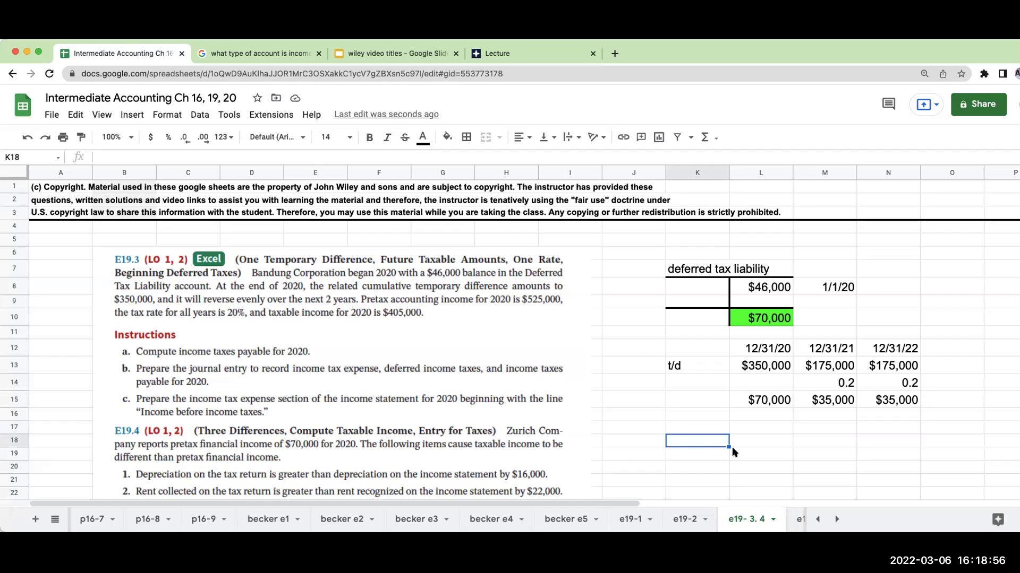
Step: Add the 'income taxes payable' heading and a 'taxable income for 2020' label
{"action": "type", "text": "incom"}
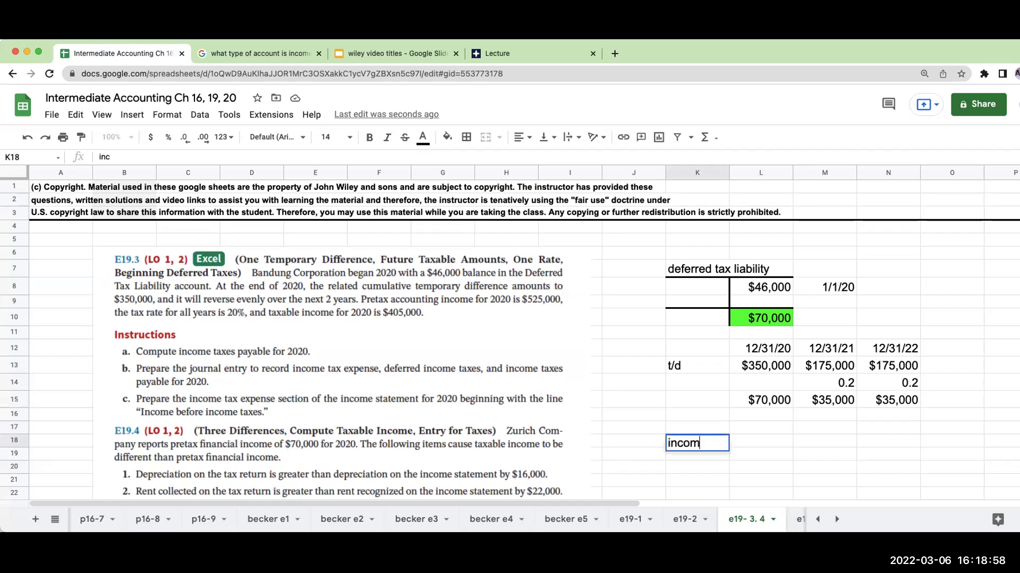
{"action": "type", "text": "e taxes payable"}
{"action": "key", "text": "Return"}
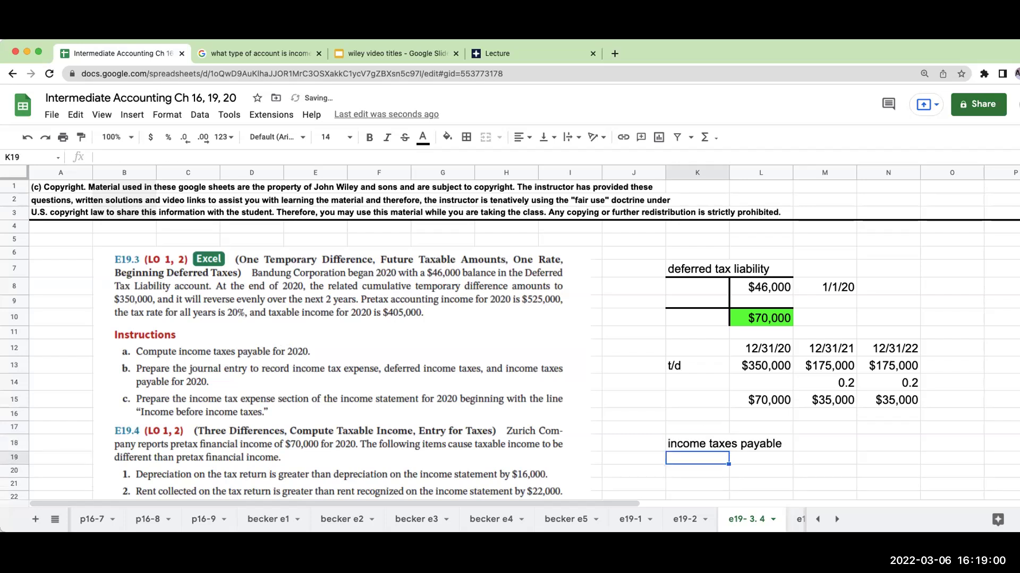
{"action": "key", "text": "Right"}
{"action": "type", "text": "taxab"}
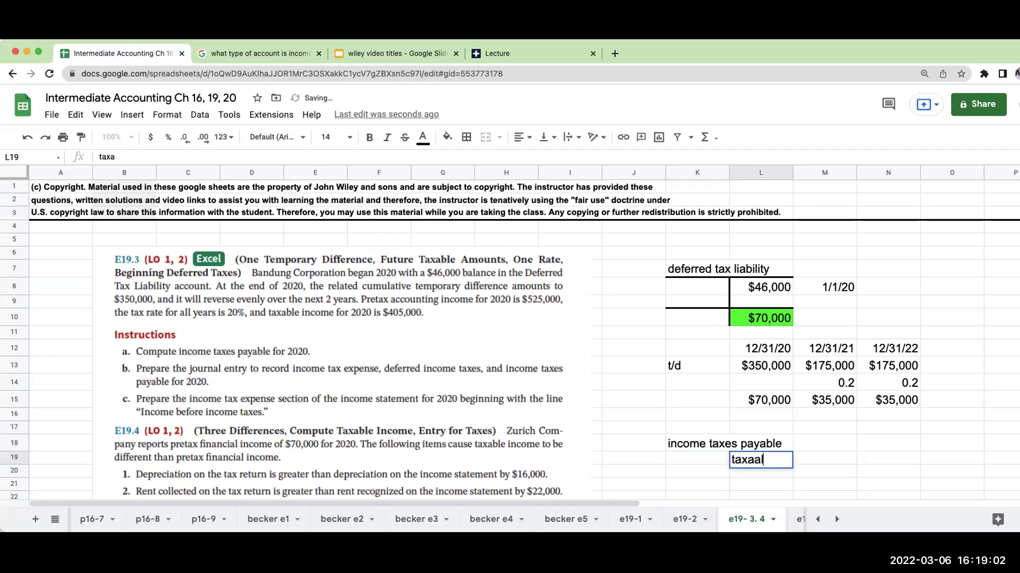
{"action": "key", "text": "BackSpace"}
{"action": "type", "text": "ble income"}
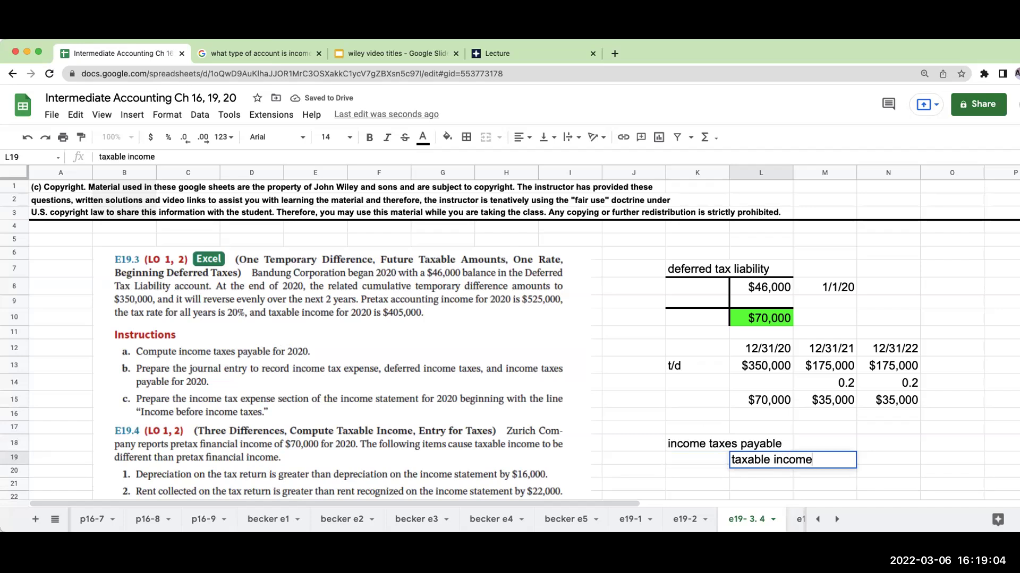
{"action": "type", "text": " for 2020"}
{"action": "key", "text": "Return"}
Step: Enter taxable income of 405000 in N19, formatted as currency with no decimals
{"action": "key", "text": "Up"}
{"action": "key", "text": "Right"}
{"action": "key", "text": "Right"}
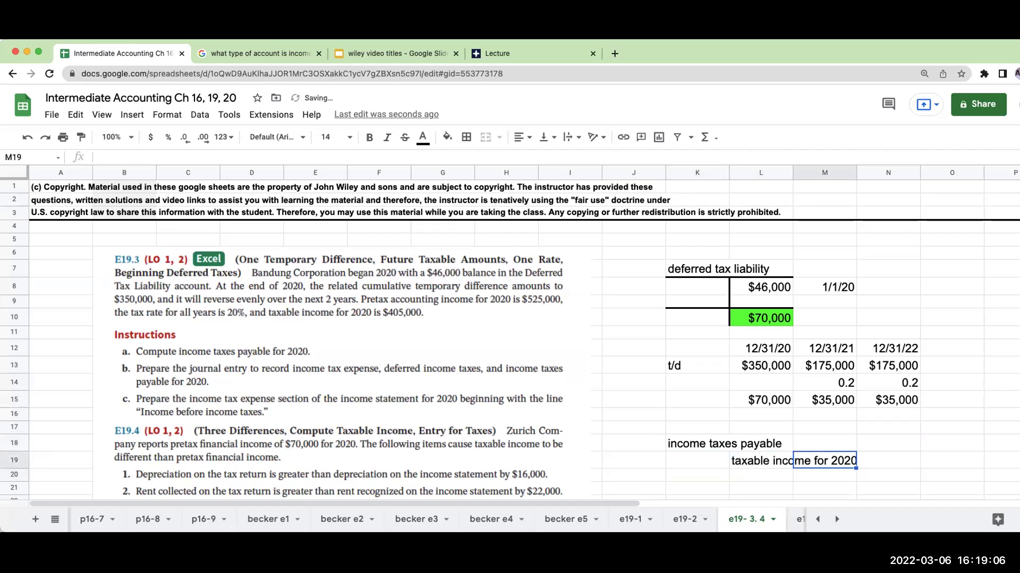
{"action": "key", "text": "Right"}
{"action": "type", "text": "405000"}
{"action": "key", "text": "Return"}
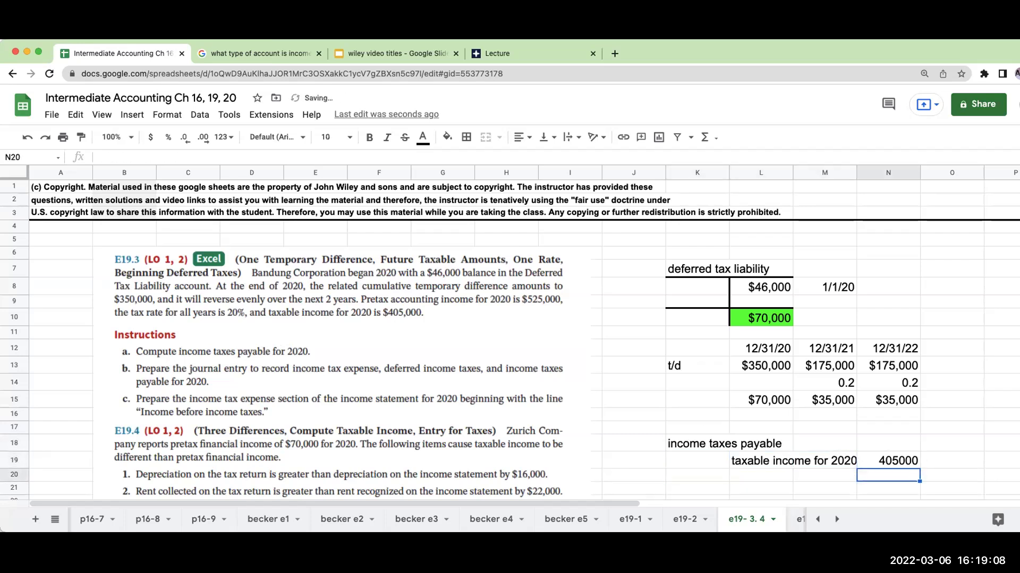
{"action": "key", "text": "Up"}
{"action": "left_click", "coordinate": [151, 137]}
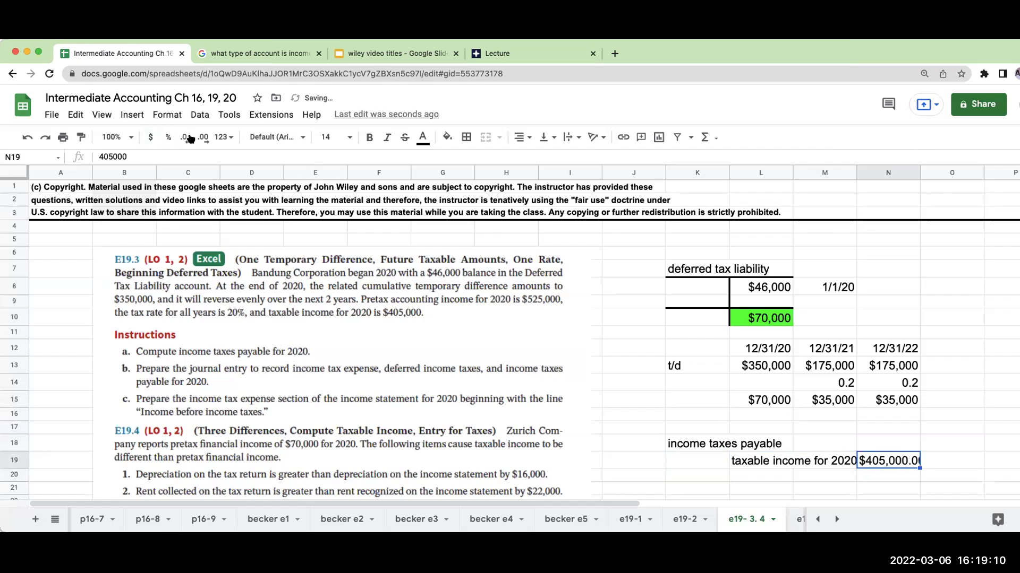
{"action": "left_click", "coordinate": [185, 137]}
Step: Add a 'tax rate' label in L20 with a rate of 0.2 in N20
{"action": "left_click", "coordinate": [788, 477]}
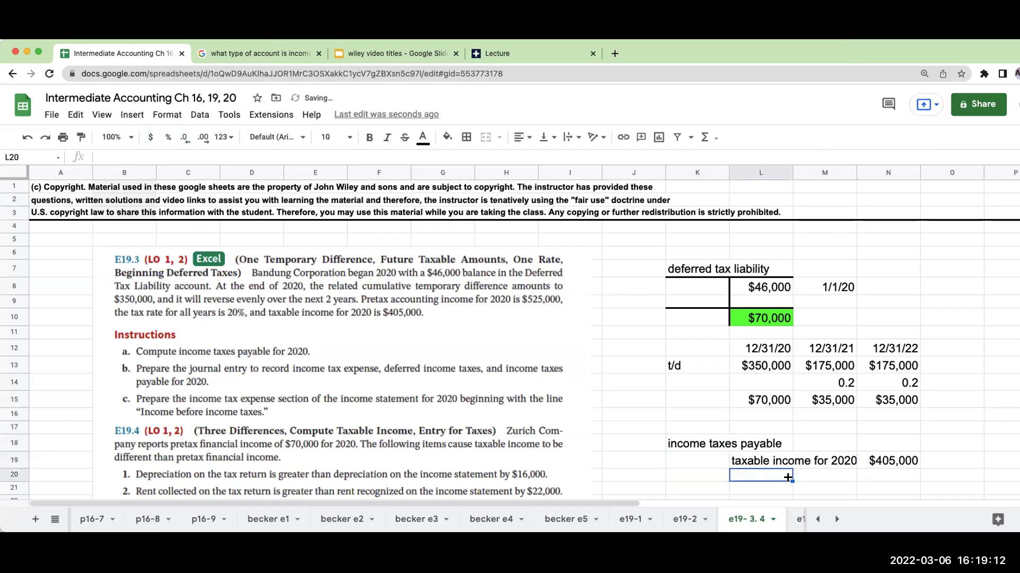
{"action": "type", "text": "tax rate"}
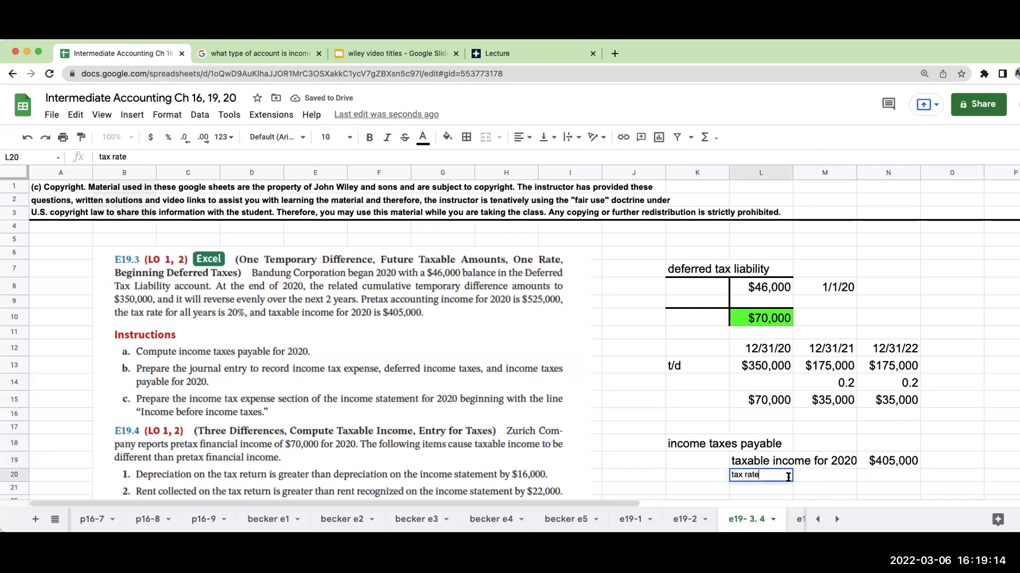
{"action": "key", "text": "Return"}
{"action": "key", "text": "Up"}
{"action": "key", "text": "Right"}
{"action": "key", "text": "Right"}
{"action": "type", "text": "0.2"}
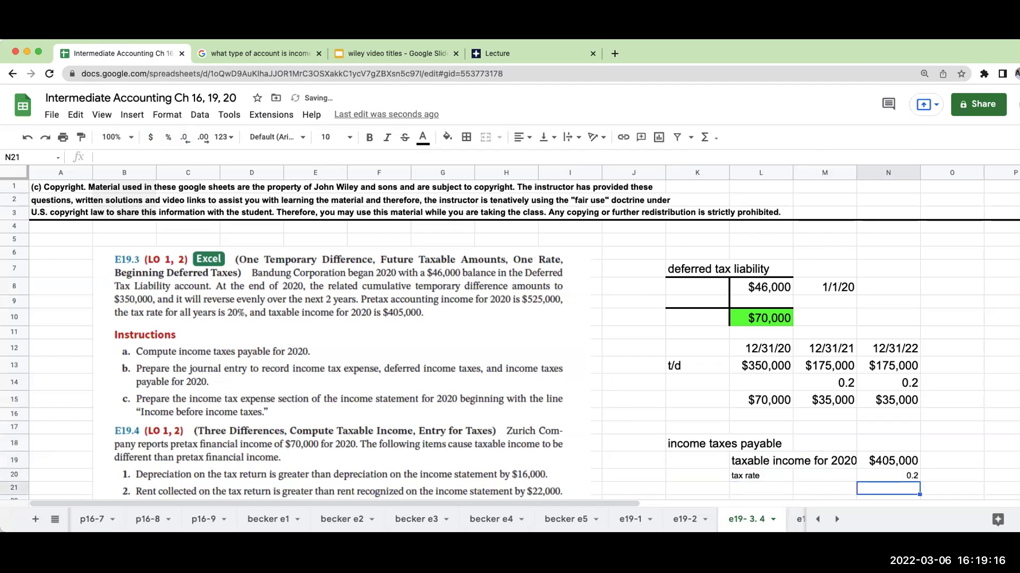
{"action": "key", "text": "Return"}
Step: Compute current taxes payable in N21 as taxable income times the rate, giving $81,000
{"action": "type", "text": "+"}
{"action": "key", "text": "Up"}
{"action": "key", "text": "Up"}
{"action": "type", "text": "*"}
{"action": "key", "text": "Up"}
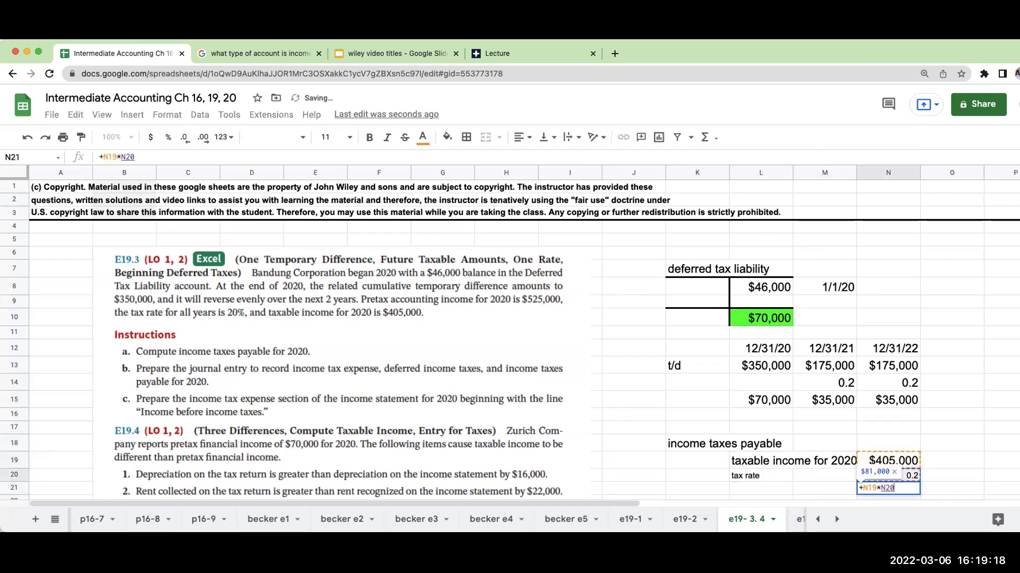
{"action": "key", "text": "Return"}
{"action": "key", "text": "Up"}
Step: Label the $81,000 result 'income taxes payable- current' in L21
{"action": "key", "text": "Left"}
{"action": "key", "text": "Right"}
{"action": "key", "text": "Left"}
{"action": "key", "text": "Left"}
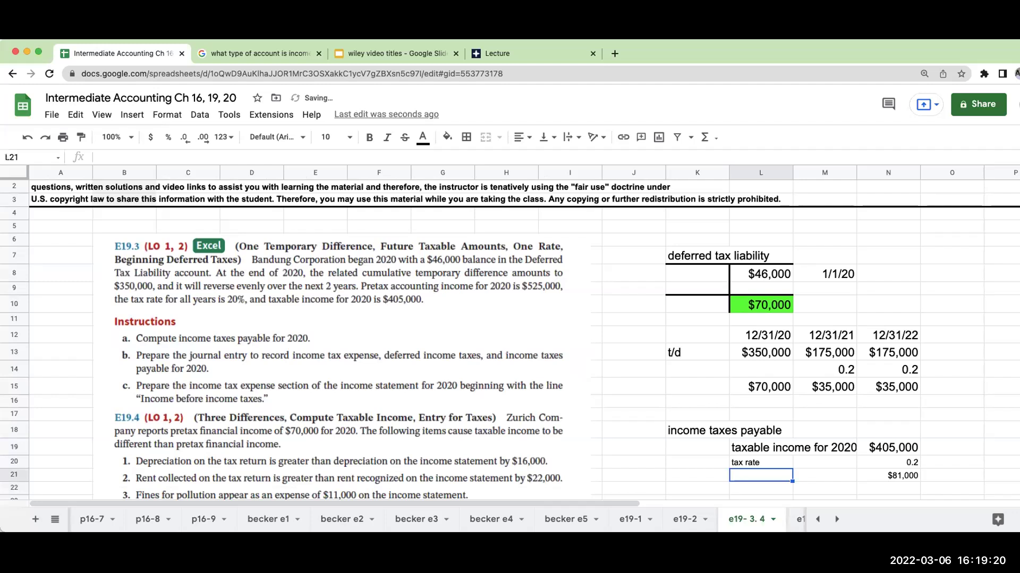
{"action": "type", "text": "income tax"}
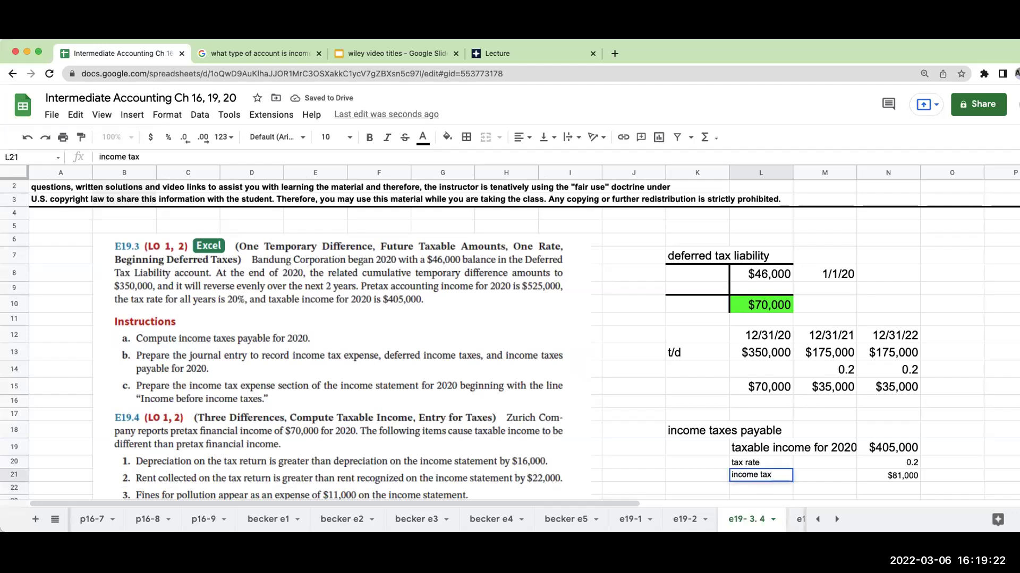
{"action": "type", "text": "es payable- cu"}
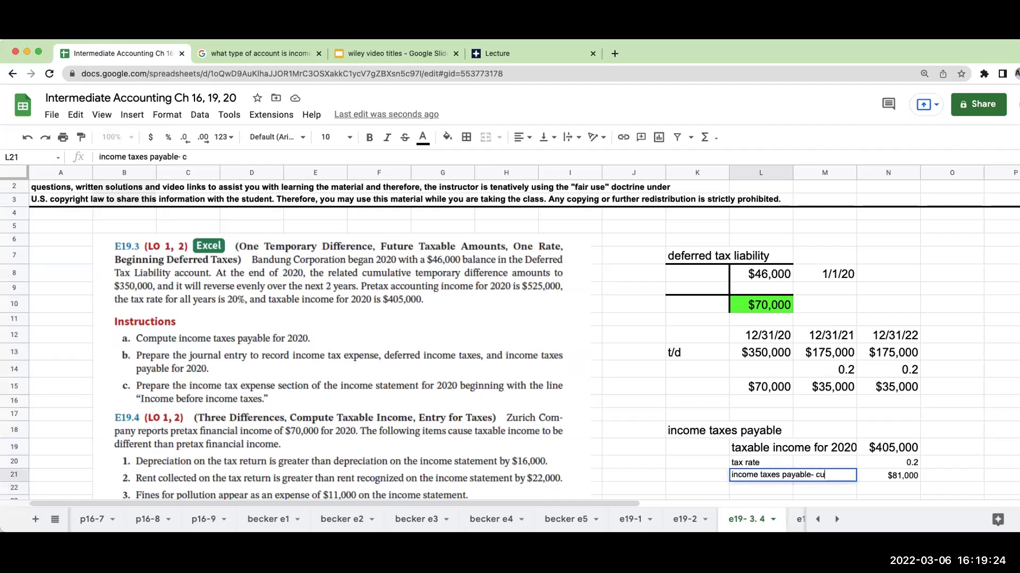
{"action": "type", "text": "rrent"}
{"action": "key", "text": "Return"}
{"action": "key", "text": "Right"}
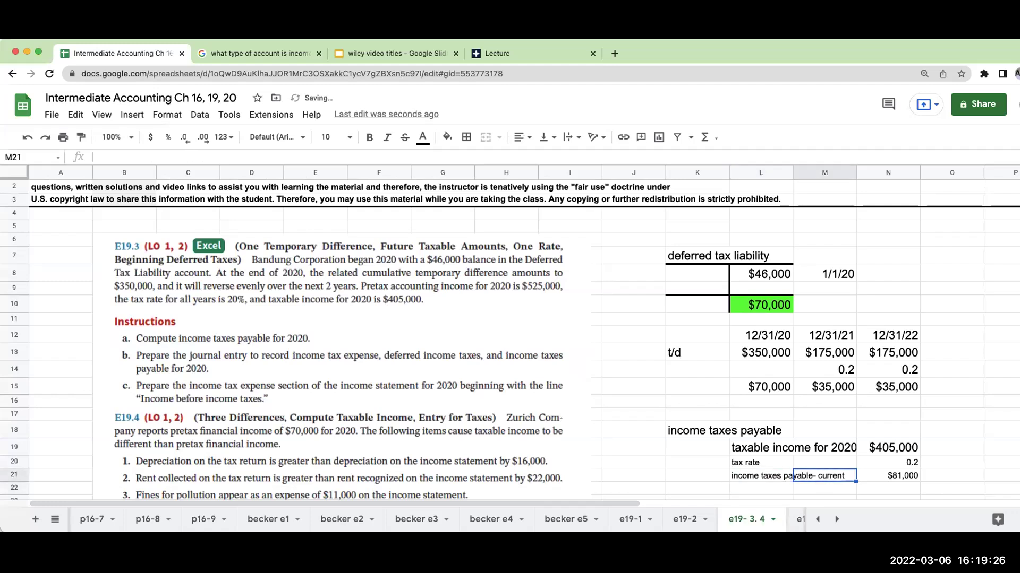
{"action": "key", "text": "Right"}
{"action": "key", "text": "Up"}
{"action": "key", "text": "Left"}
{"action": "key", "text": "Left"}
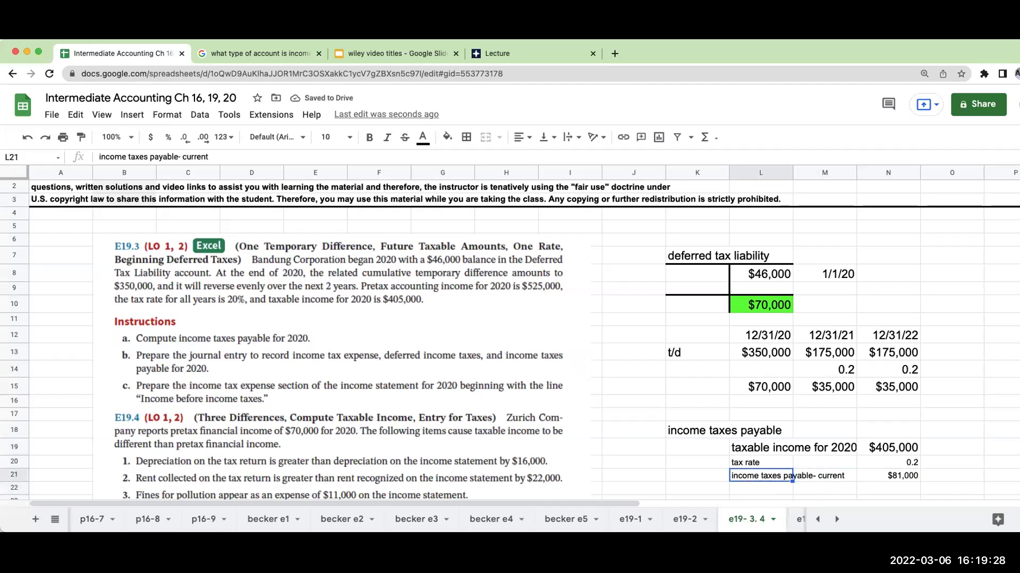
{"action": "key", "text": "Left"}
{"action": "key", "text": "Left"}
{"action": "key", "text": "Right"}
{"action": "key", "text": "Right"}
Step: Set the tax rate and payable rows (K20:N22) to font size 14
{"action": "left_click_drag", "start_coordinate": [706, 463], "coordinate": [898, 491]}
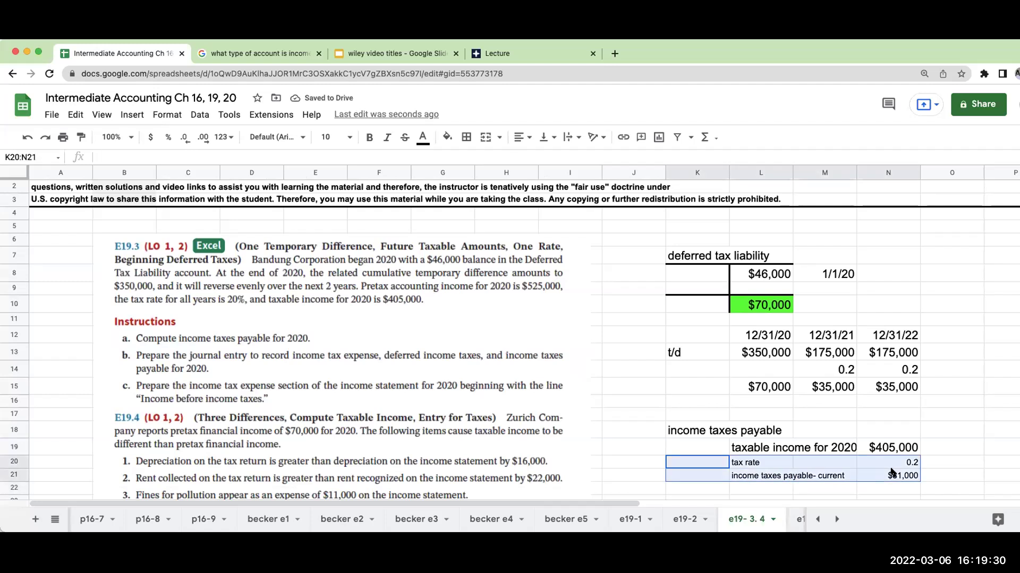
{"action": "left_click", "coordinate": [336, 141]}
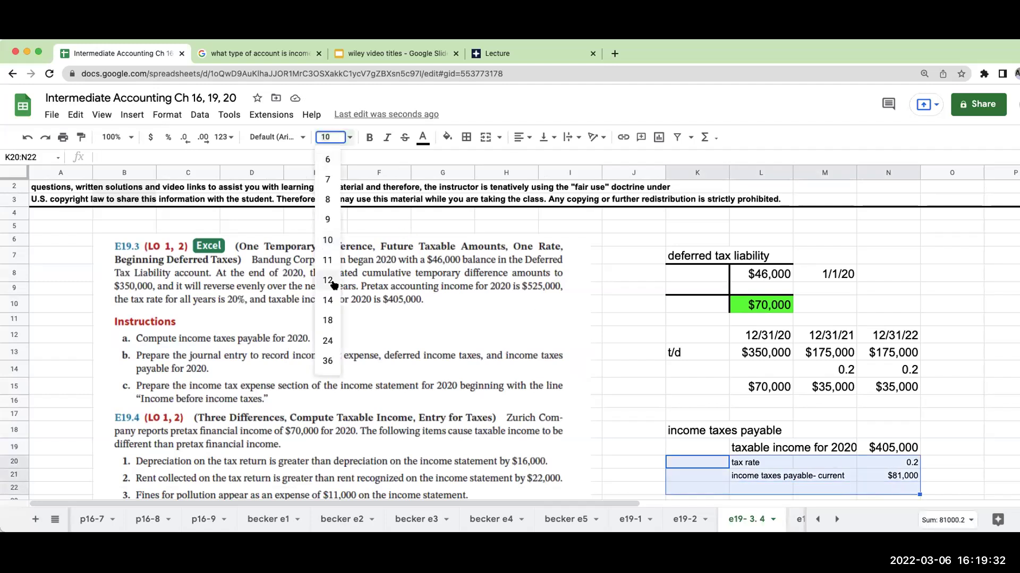
{"action": "left_click", "coordinate": [329, 300]}
{"action": "scroll", "coordinate": [725, 374], "scroll_direction": "down", "scroll_amount": 1}
{"action": "scroll", "coordinate": [730, 387], "scroll_direction": "down", "scroll_amount": 1}
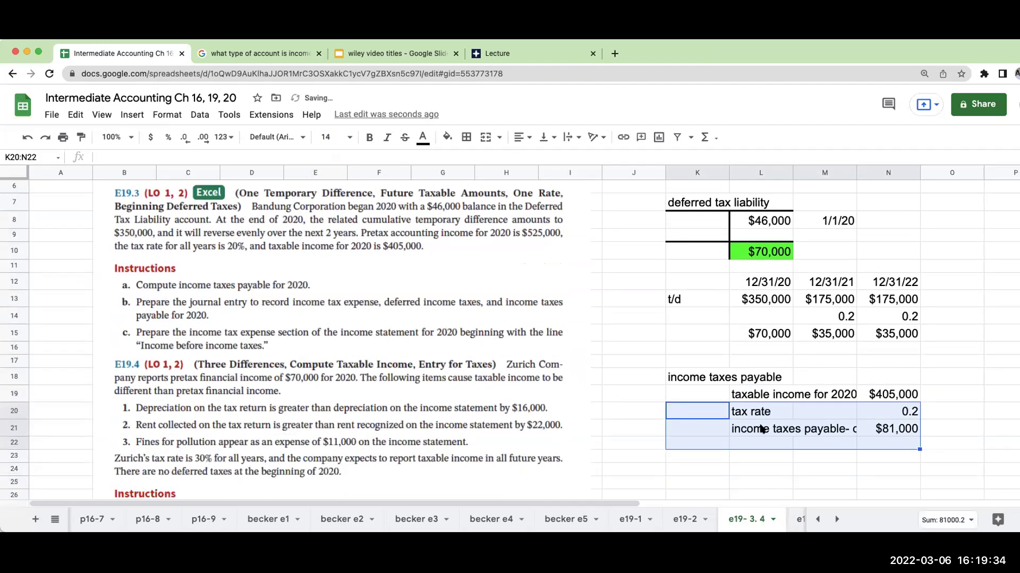
Step: Set the blank journal-entry block K23:O29 to font size 14
{"action": "left_click", "coordinate": [700, 460]}
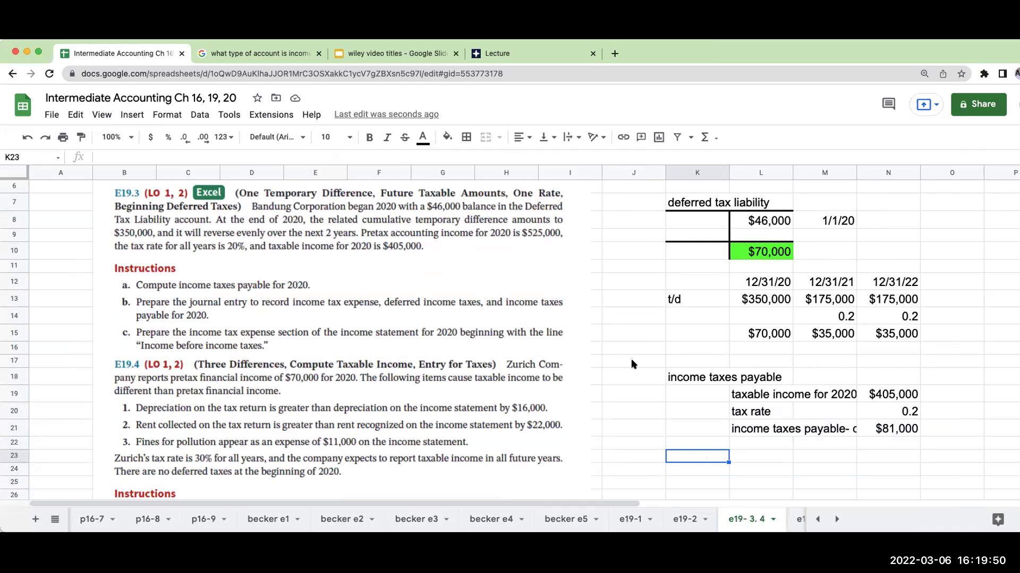
{"action": "scroll", "coordinate": [704, 378], "scroll_direction": "down", "scroll_amount": 5}
{"action": "scroll", "coordinate": [733, 393], "scroll_direction": "up", "scroll_amount": 3}
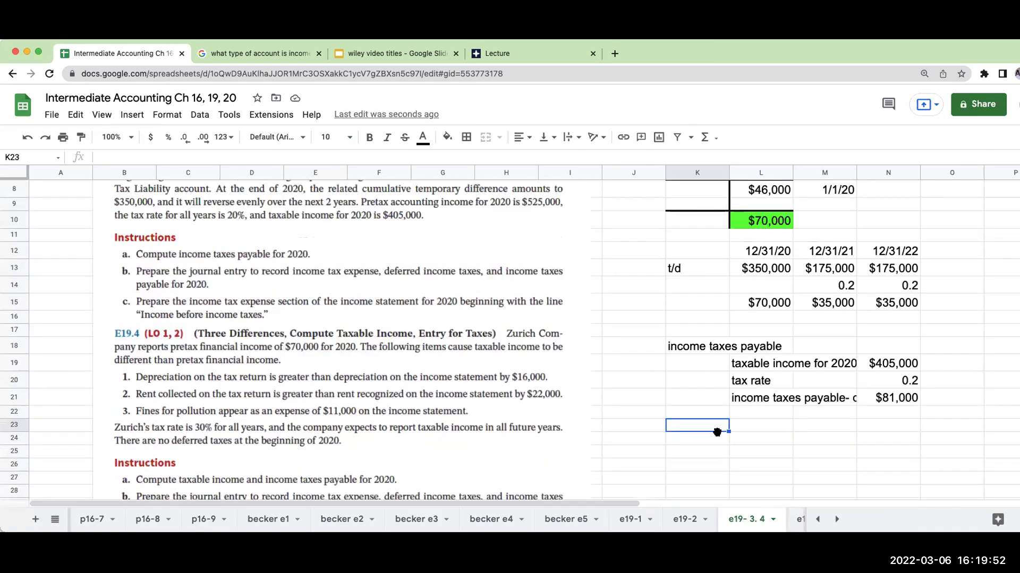
{"action": "mouse_move", "coordinate": [717, 431]}
{"action": "left_mouse_down"}
{"action": "mouse_move", "coordinate": [707, 429]}
{"action": "mouse_move", "coordinate": [969, 504]}
{"action": "left_mouse_up"}
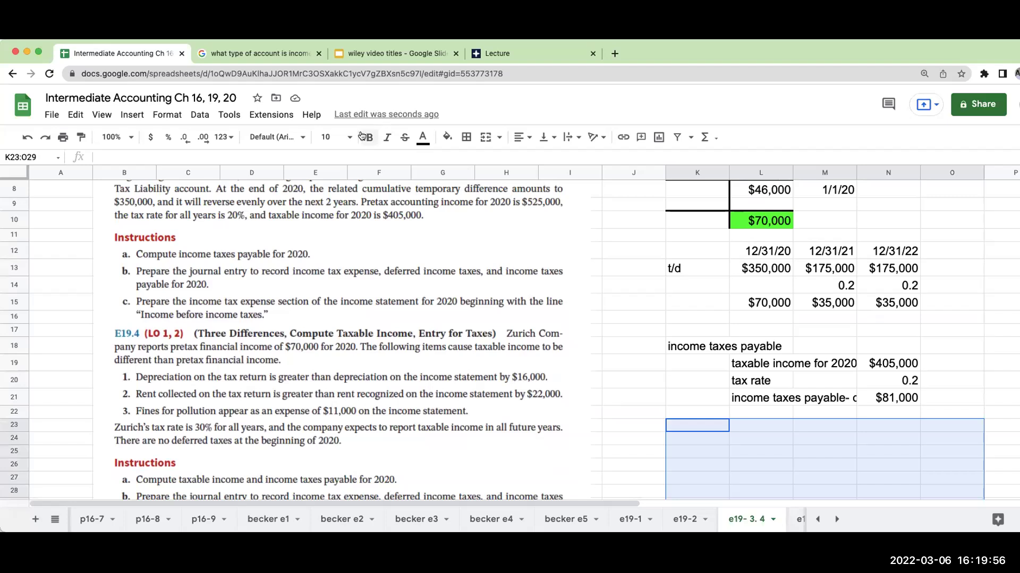
{"action": "left_click", "coordinate": [340, 137]}
{"action": "left_click", "coordinate": [326, 298]}
Step: Enter date 12/31/20 with accounts 'income tax expense- current' and 'income taxes payable- current'
{"action": "left_click", "coordinate": [713, 428]}
{"action": "type", "text": "12/31/"}
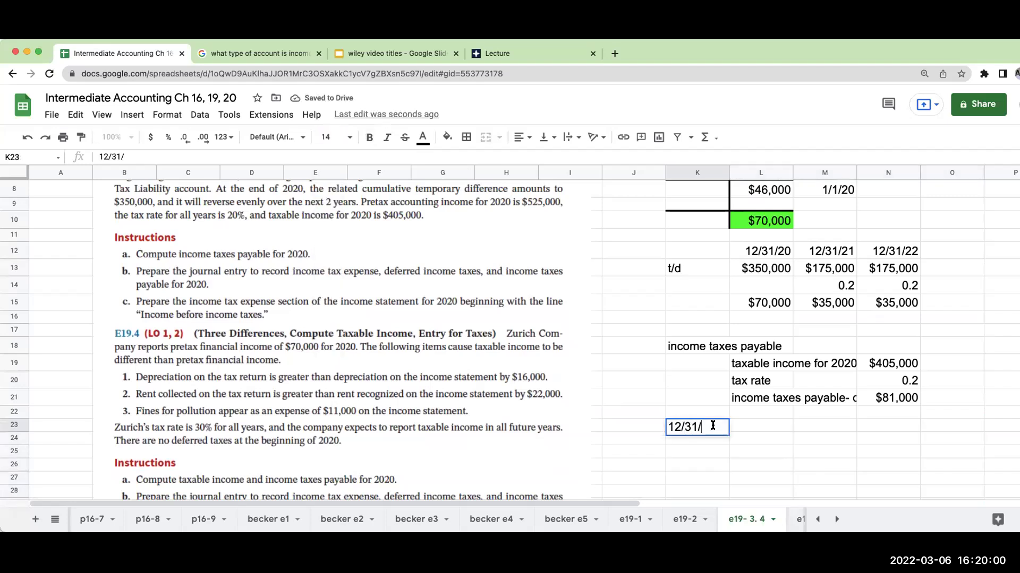
{"action": "type", "text": "20"}
{"action": "key", "text": "Tab"}
{"action": "key", "text": "Down"}
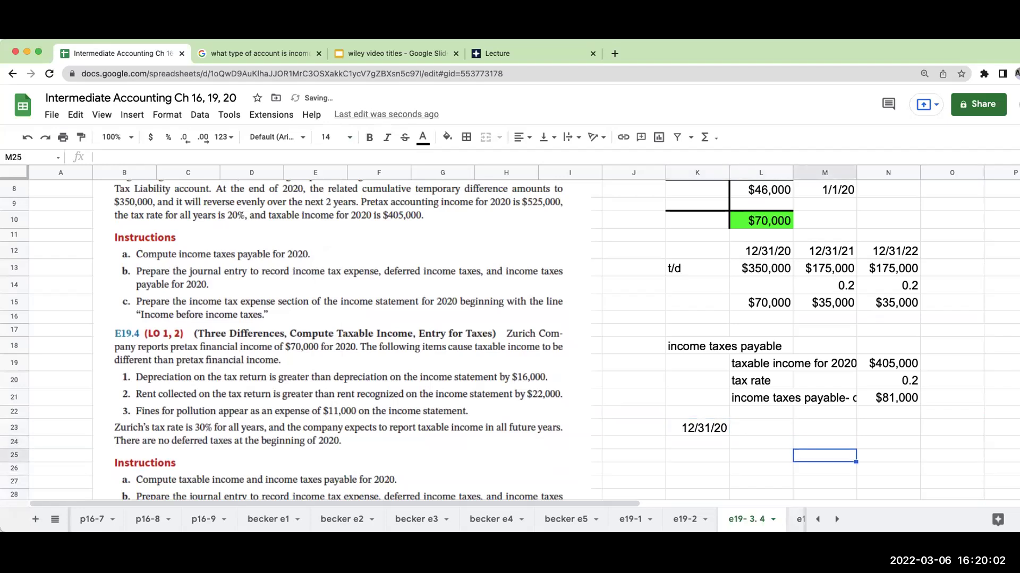
{"action": "type", "text": "inco"}
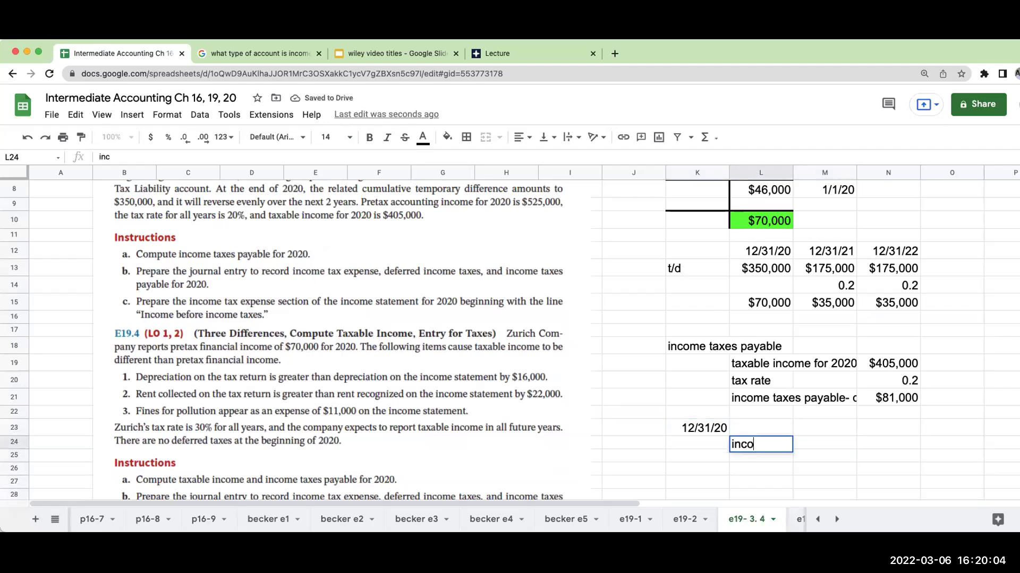
{"action": "type", "text": "me tax expense"}
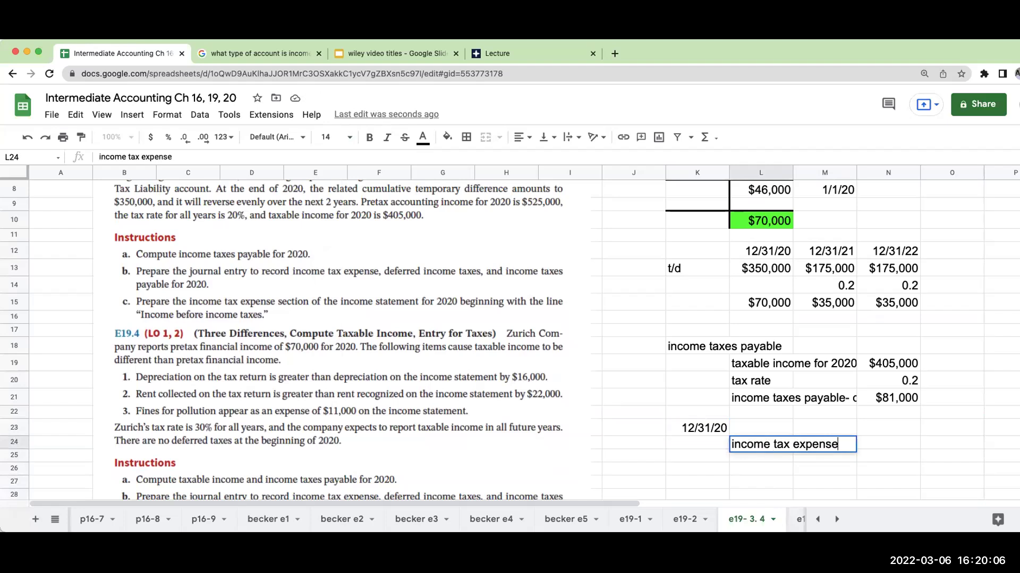
{"action": "type", "text": "- current"}
{"action": "key", "text": "Tab"}
{"action": "key", "text": "Down"}
{"action": "type", "text": "inco"}
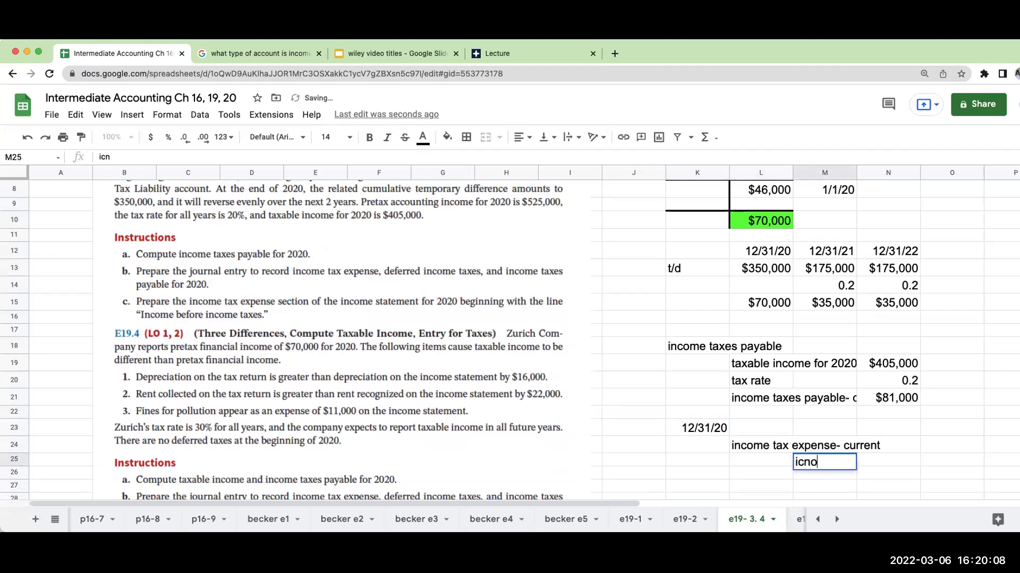
{"action": "type", "text": "me ta"}
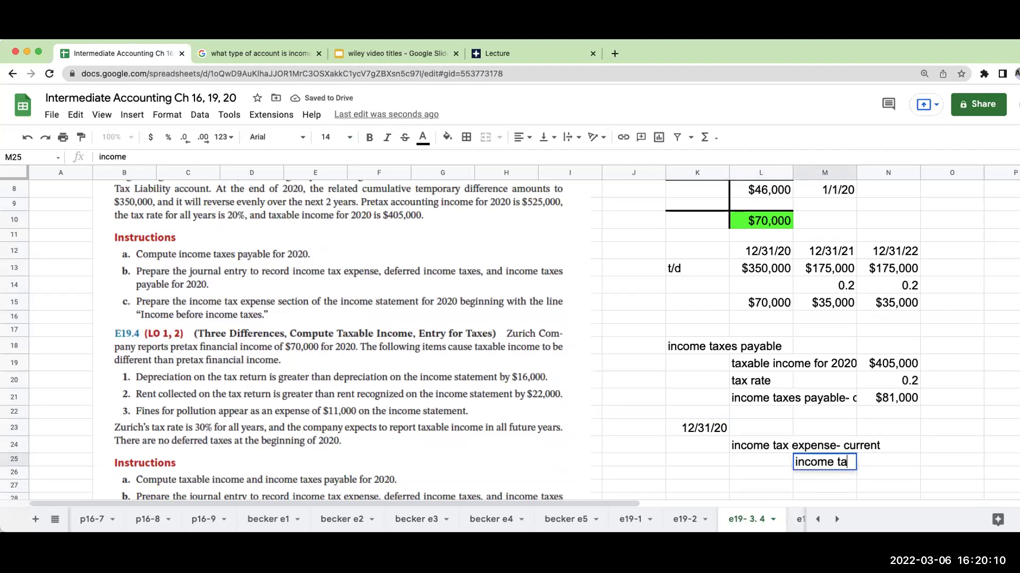
{"action": "type", "text": "xes payable- cur"}
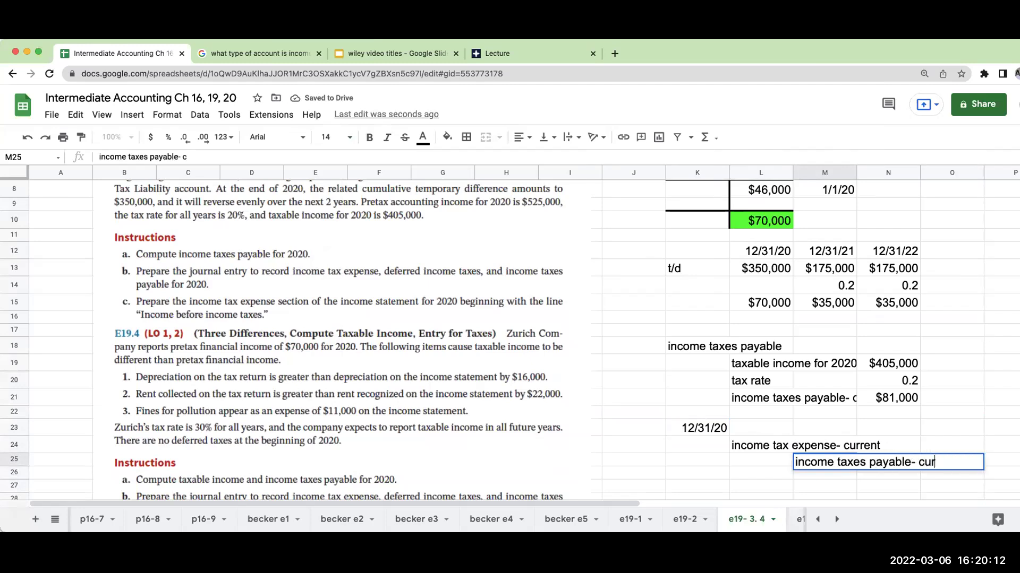
{"action": "type", "text": "rent"}
{"action": "key", "text": "Left"}
Step: Link the $81,000 debit to N21 and the credit to the debit amount
{"action": "key", "text": "Right"}
{"action": "key", "text": "Right"}
{"action": "key", "text": "Right"}
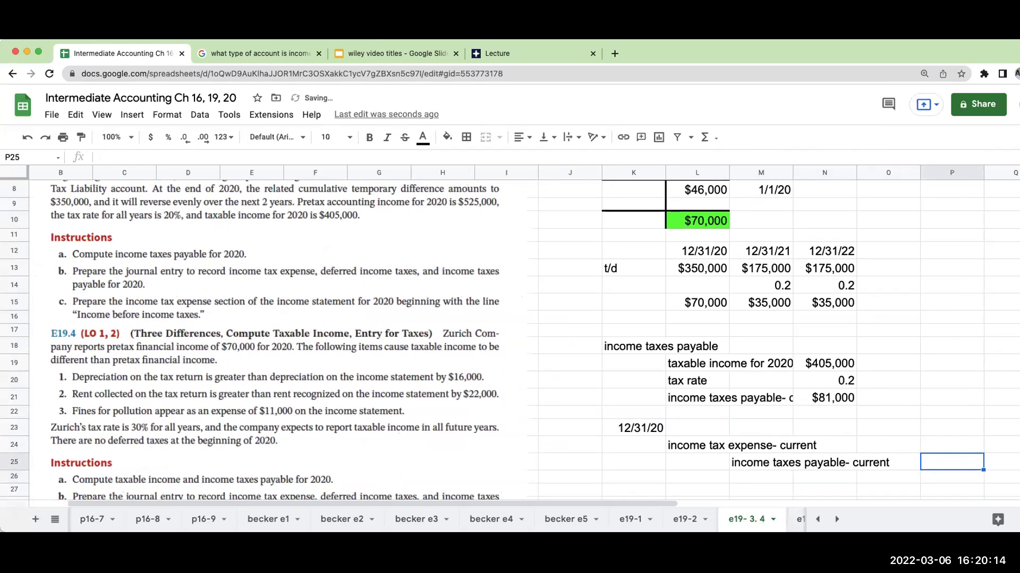
{"action": "key", "text": "Up"}
{"action": "type", "text": "+"}
{"action": "key", "text": "Left"}
{"action": "key", "text": "Up"}
{"action": "key", "text": "Up"}
{"action": "key", "text": "Up"}
{"action": "key", "text": "Return"}
{"action": "key", "text": "Right"}
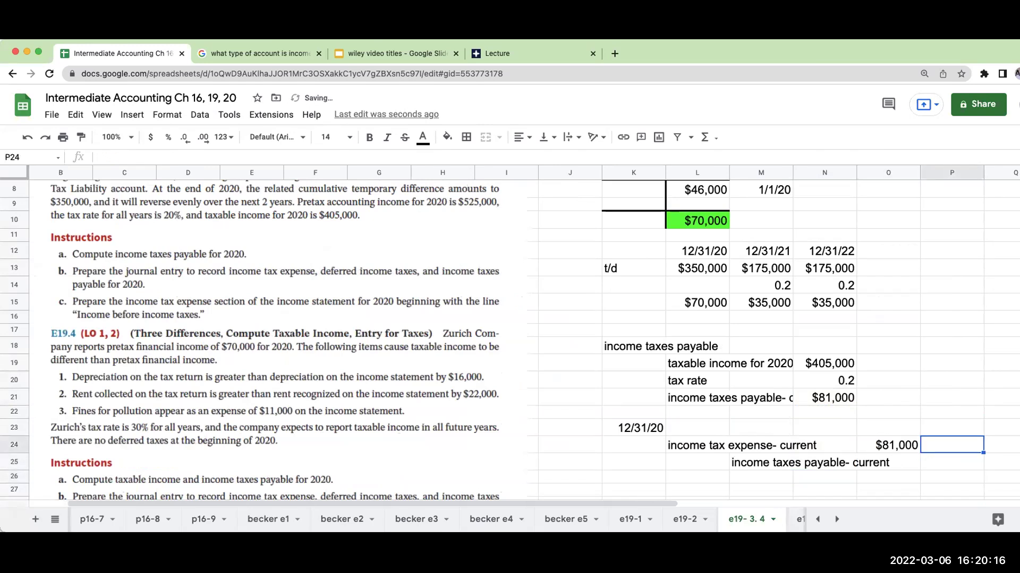
{"action": "type", "text": "+"}
{"action": "key", "text": "Left"}
{"action": "key", "text": "Up"}
{"action": "key", "text": "Return"}
{"action": "key", "text": "Up"}
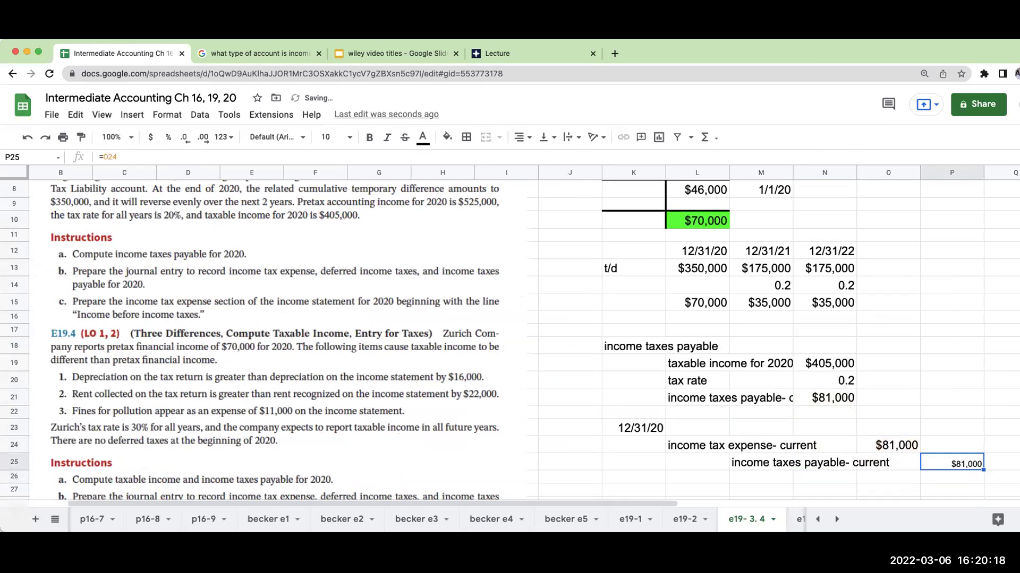
Step: Set the $81,000 credit amount in P25 to font size 14
{"action": "left_click", "coordinate": [329, 136]}
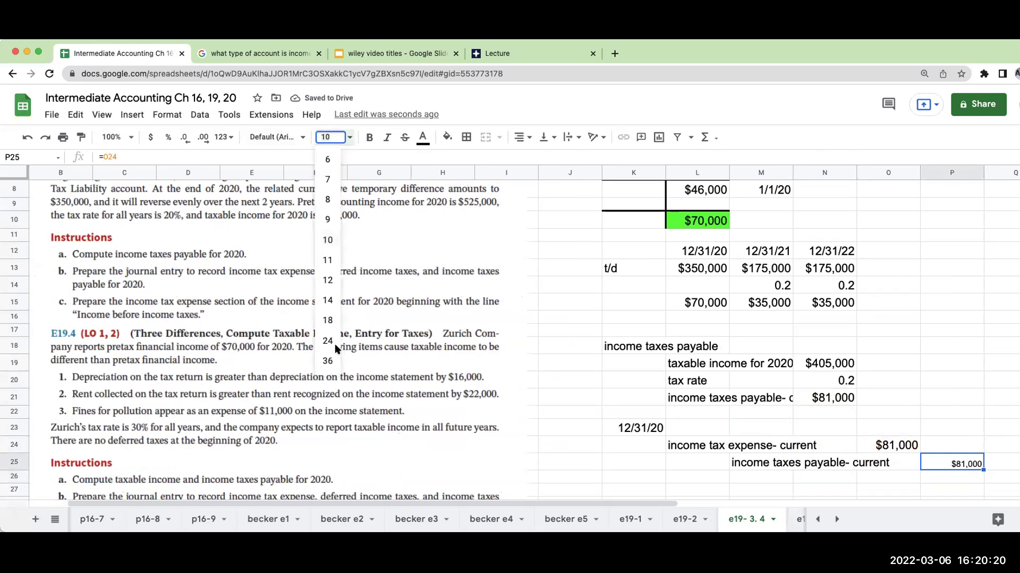
{"action": "left_click", "coordinate": [328, 300]}
{"action": "left_click", "coordinate": [924, 366]}
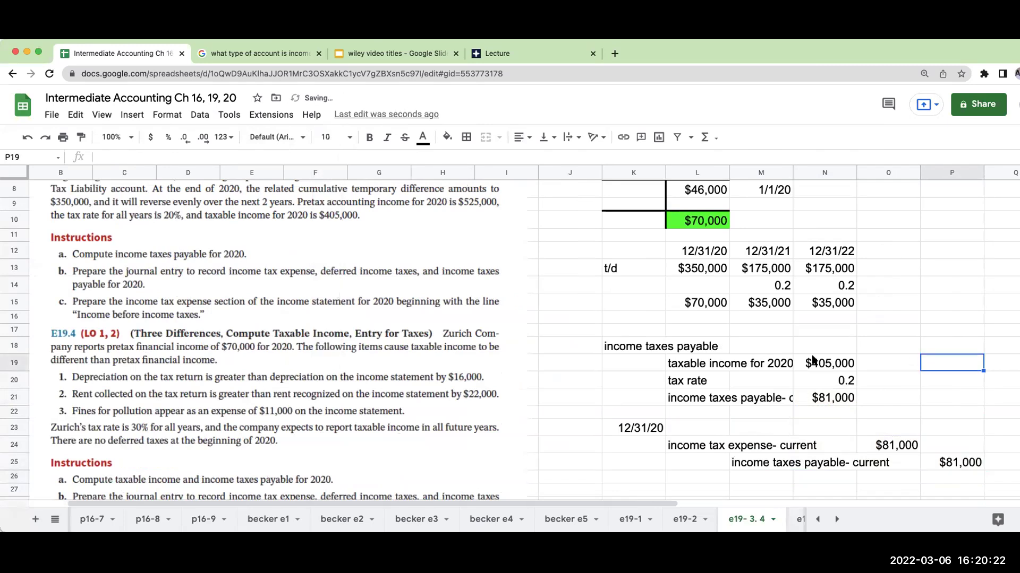
{"action": "scroll", "coordinate": [813, 361], "scroll_direction": "up", "scroll_amount": 2}
Step: Compute the $24,000 deferred tax increase with =L10-L8 between the two balances
{"action": "left_click", "coordinate": [708, 239]}
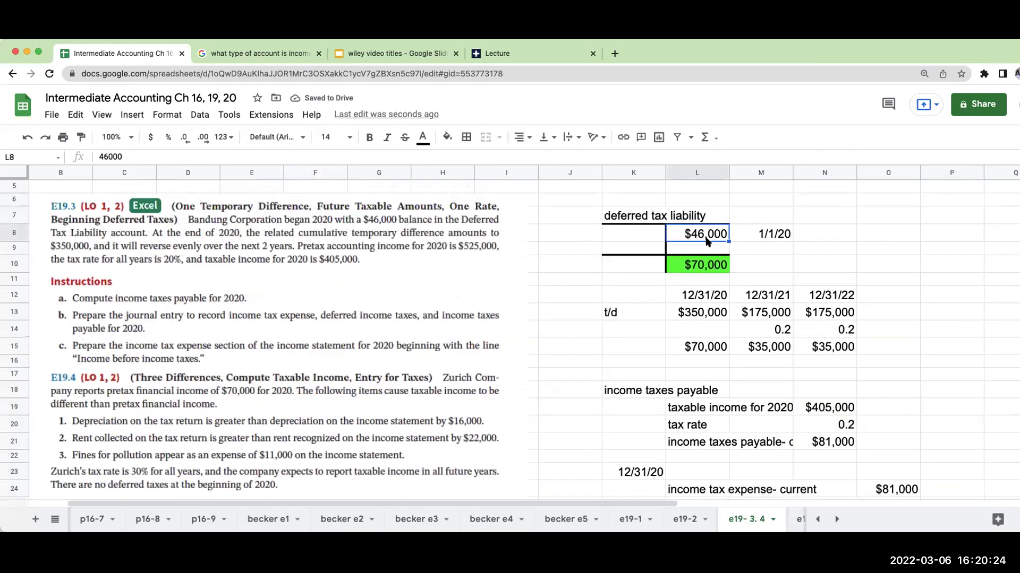
{"action": "left_click", "coordinate": [706, 266]}
{"action": "key", "text": "Up"}
{"action": "key", "text": "Down"}
{"action": "key", "text": "Down"}
{"action": "key", "text": "Up"}
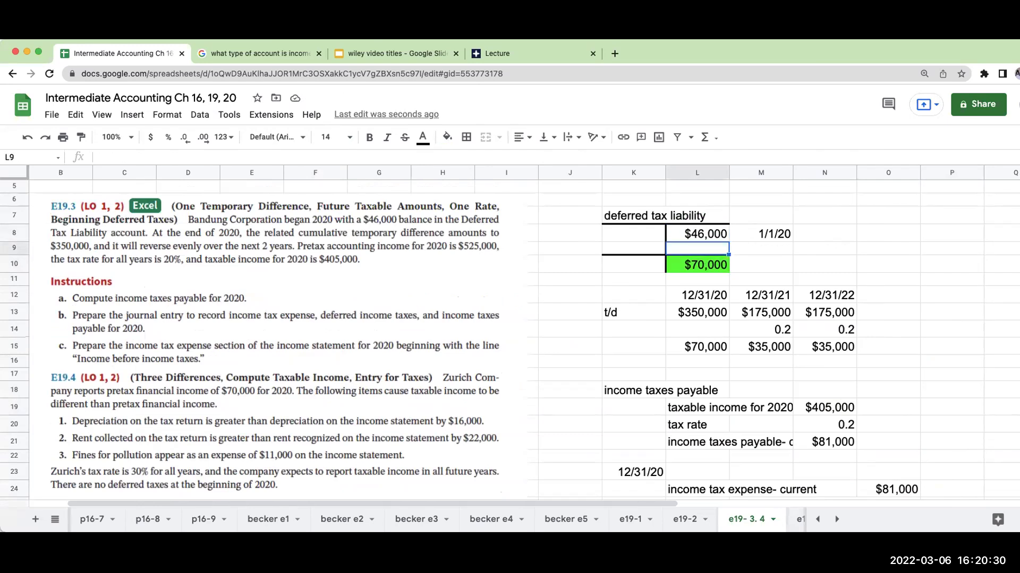
{"action": "type", "text": "=L10-L8"}
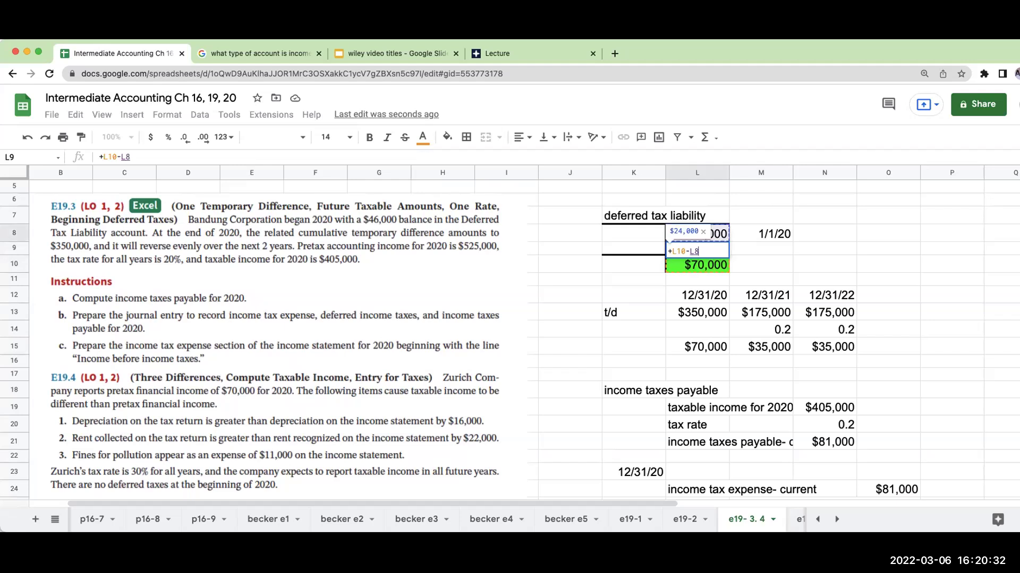
{"action": "key", "text": "Return"}
{"action": "key", "text": "Up"}
{"action": "key", "text": "Right"}
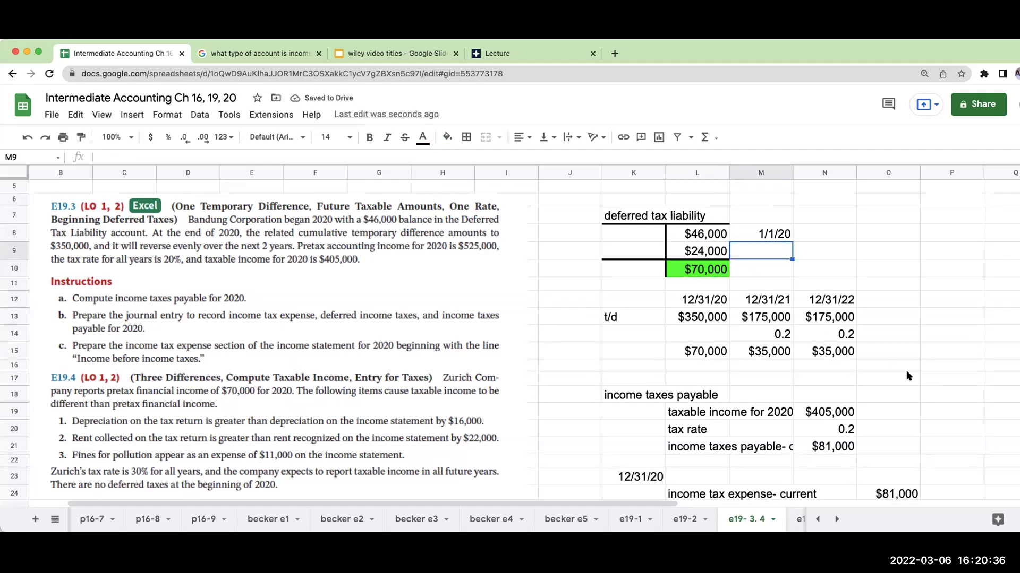
Step: Add a 'deferred income tax liability' credit line of 24000 in P26
{"action": "scroll", "coordinate": [908, 376], "scroll_direction": "down", "scroll_amount": 3}
{"action": "left_click", "coordinate": [758, 382]}
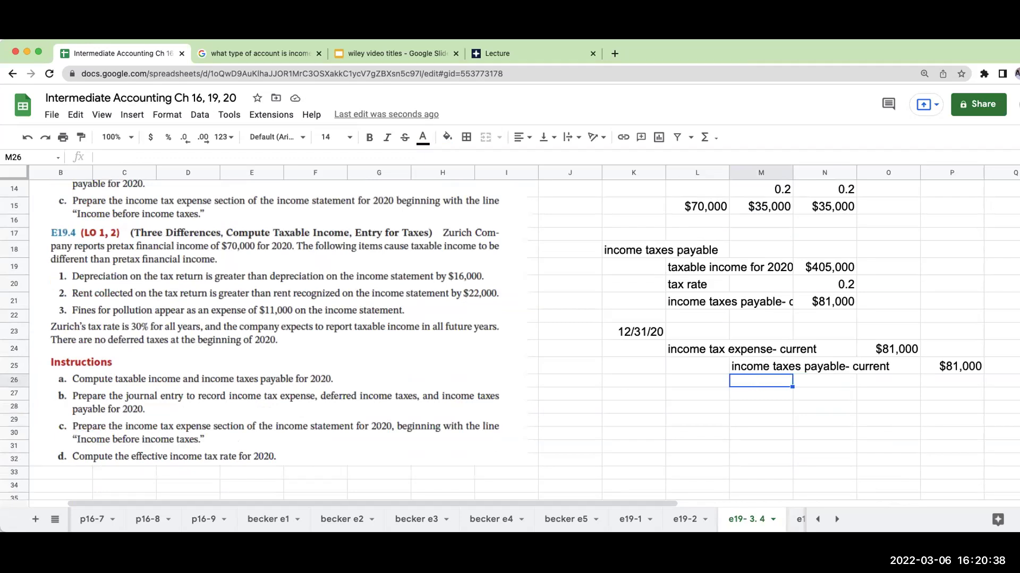
{"action": "type", "text": "deferred incom "}
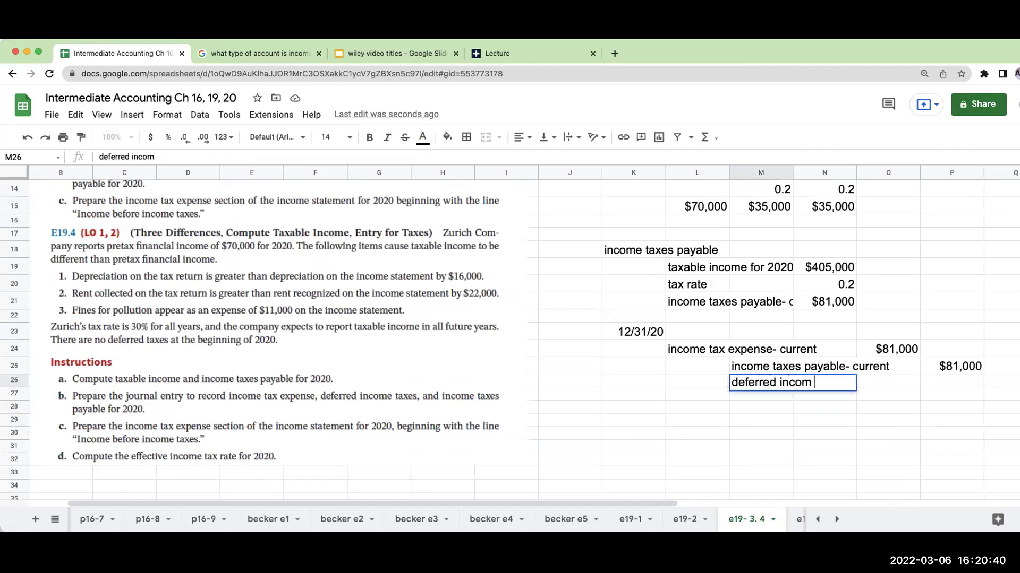
{"action": "type", "text": "e taxs"}
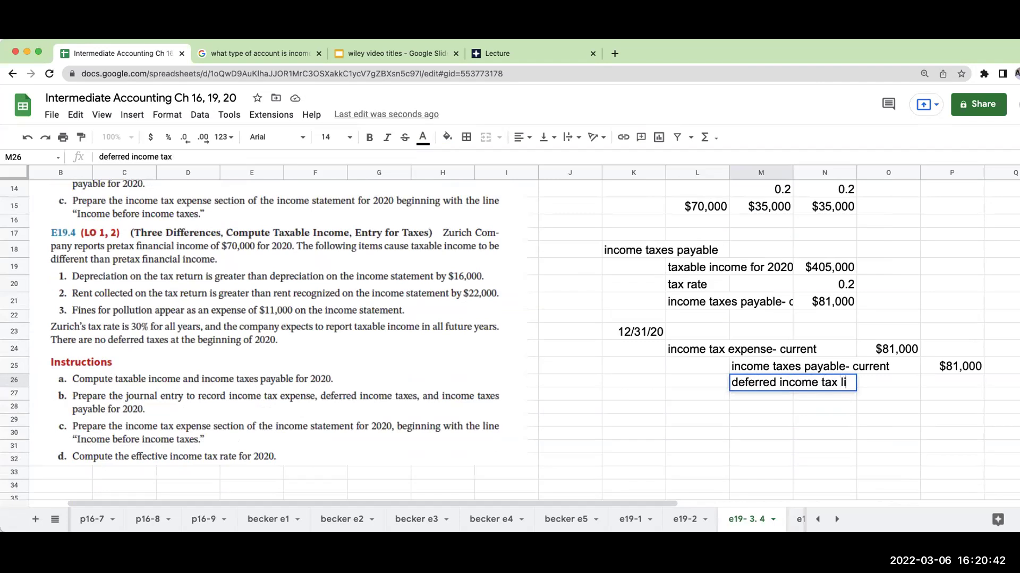
{"action": "type", "text": "ability"}
{"action": "key", "text": "Return"}
{"action": "key", "text": "Up"}
{"action": "key", "text": "Right"}
{"action": "key", "text": "Right"}
{"action": "key", "text": "Right"}
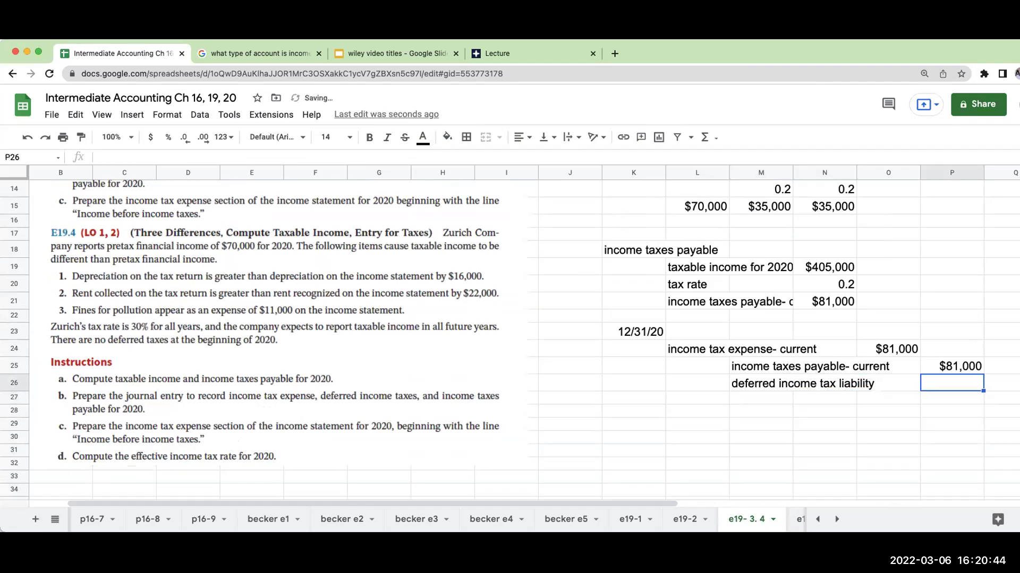
{"action": "type", "text": "24000"}
{"action": "key", "text": "Return"}
{"action": "key", "text": "Up"}
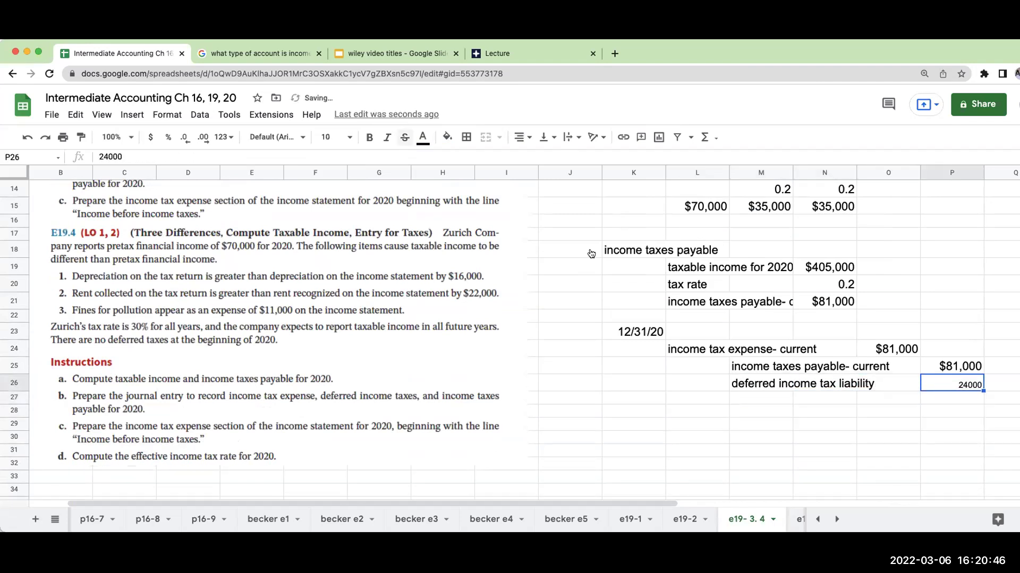
Step: Format the 24000 credit as size 14 currency with no decimals
{"action": "left_click", "coordinate": [317, 137]}
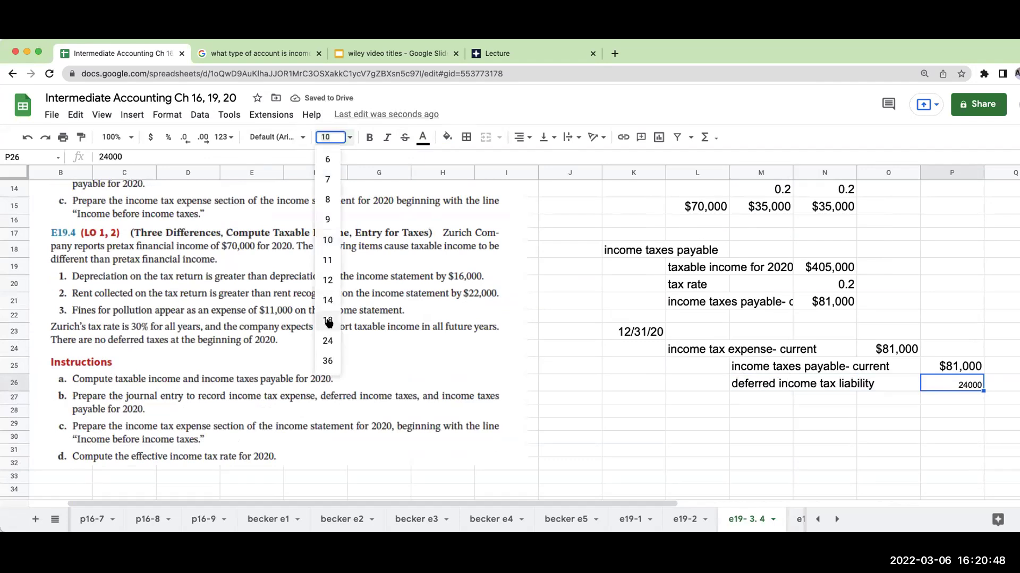
{"action": "left_click", "coordinate": [327, 301]}
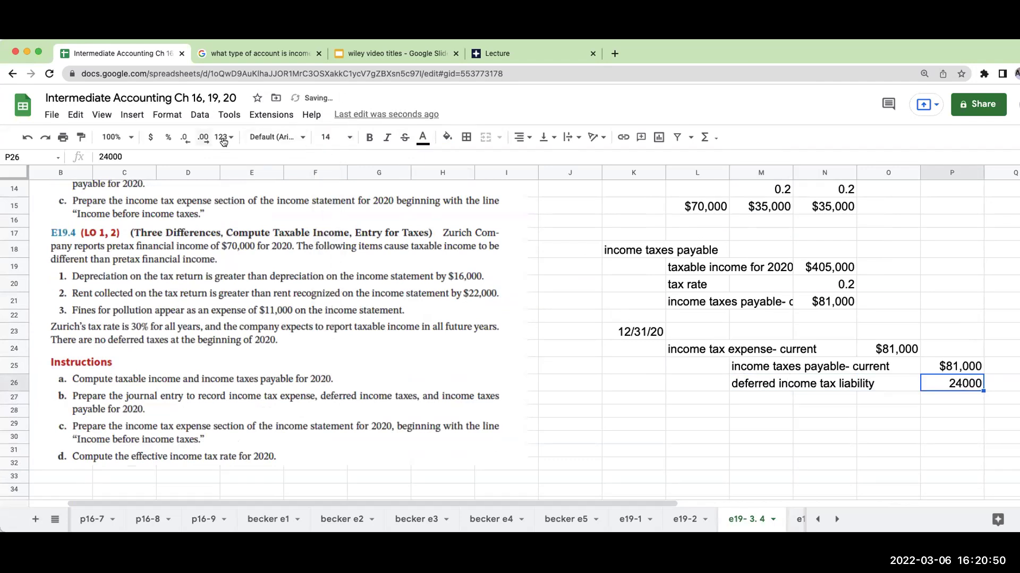
{"action": "left_click", "coordinate": [151, 137]}
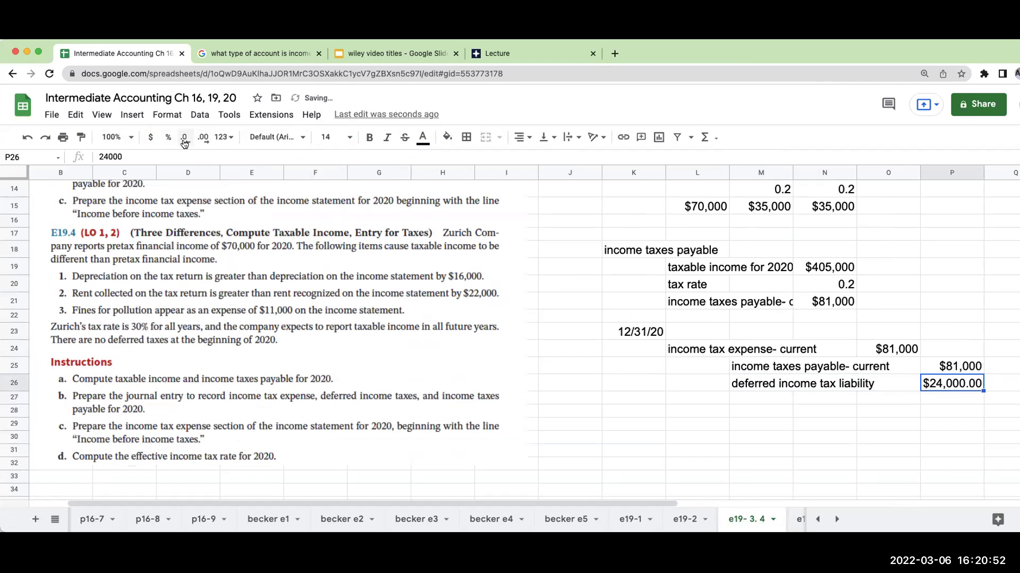
{"action": "double_click", "coordinate": [186, 141]}
Step: Add an 'income tax expense- deferred' debit in O23 linked to the $24,000 liability (=+P26)
{"action": "left_click", "coordinate": [685, 332]}
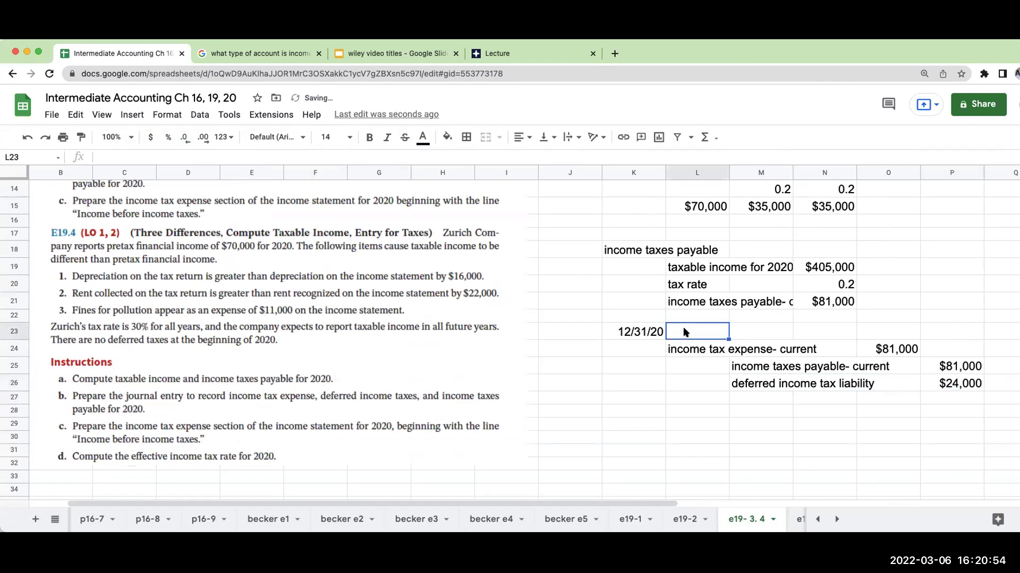
{"action": "type", "text": "income tax epxense"}
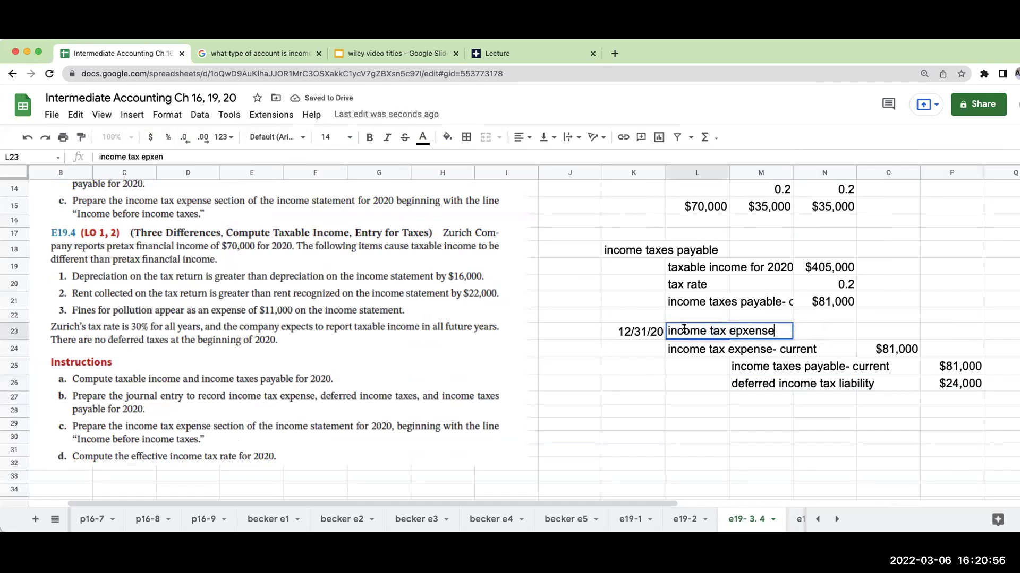
{"action": "key", "text": "BackSpace"}
{"action": "key", "text": "BackSpace"}
{"action": "key", "text": "BackSpace"}
{"action": "key", "text": "BackSpace"}
{"action": "key", "text": "BackSpace"}
{"action": "key", "text": "BackSpace"}
{"action": "type", "text": "xpense- "}
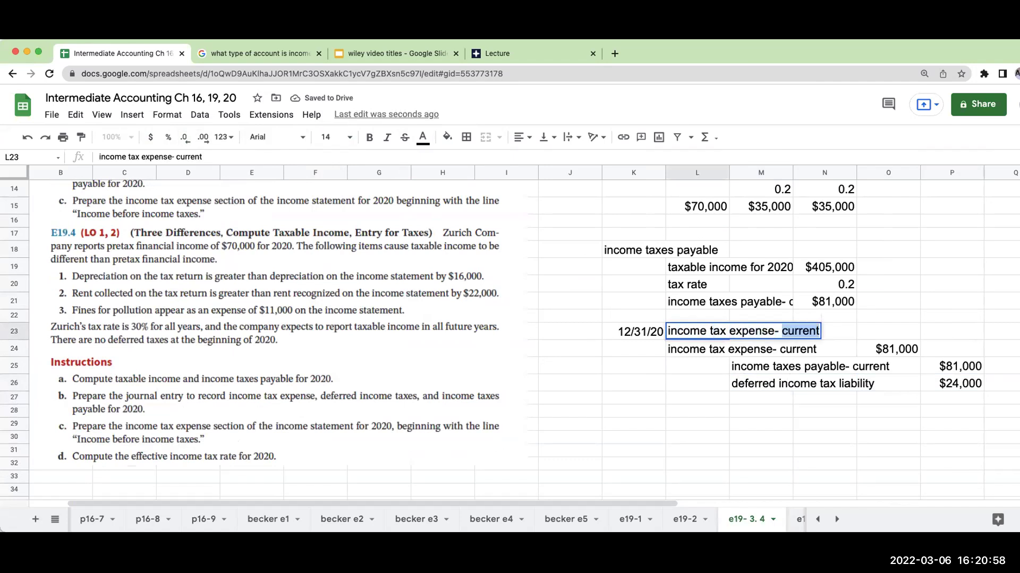
{"action": "type", "text": "deferred"}
{"action": "key", "text": "Return"}
{"action": "key", "text": "Up"}
{"action": "key", "text": "Right"}
{"action": "key", "text": "Right"}
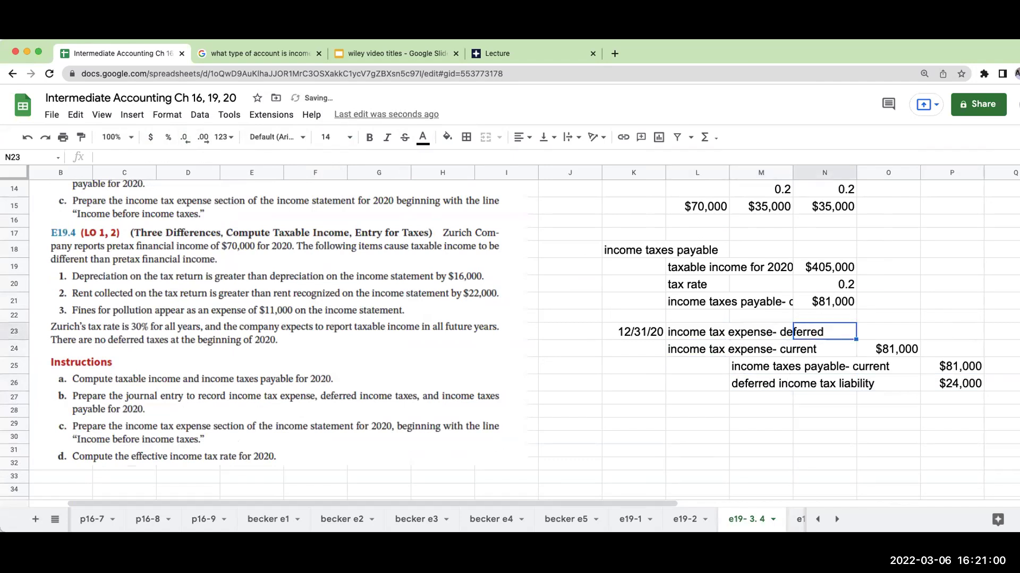
{"action": "key", "text": "Right"}
{"action": "type", "text": "+"}
{"action": "key", "text": "Down"}
{"action": "key", "text": "Down"}
{"action": "key", "text": "Right"}
{"action": "key", "text": "Down"}
{"action": "key", "text": "Return"}
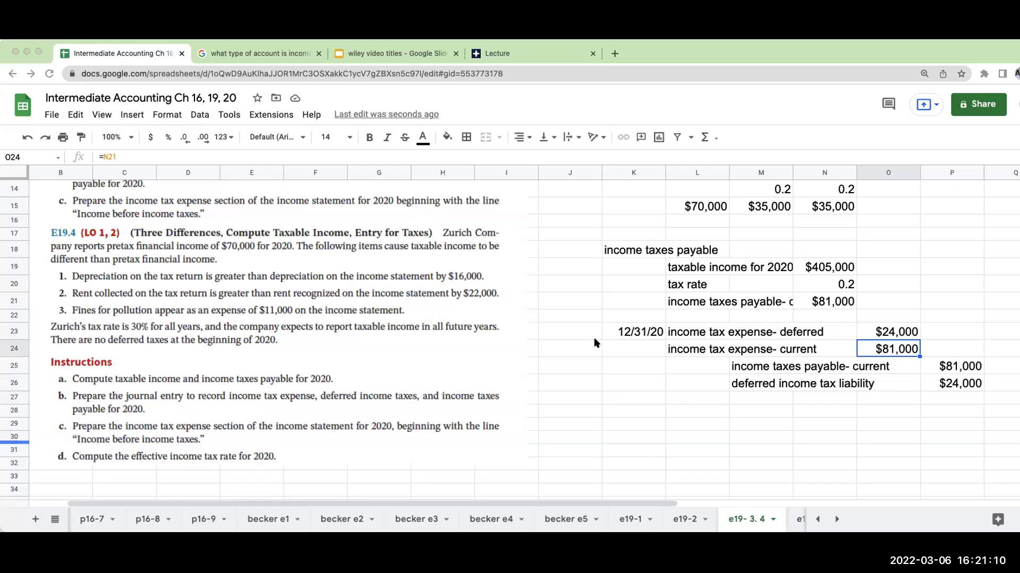
Step: Try a $105,000 total =+O23+O24 in O22, then delete it
{"action": "left_click", "coordinate": [901, 318]}
{"action": "type", "text": "+"}
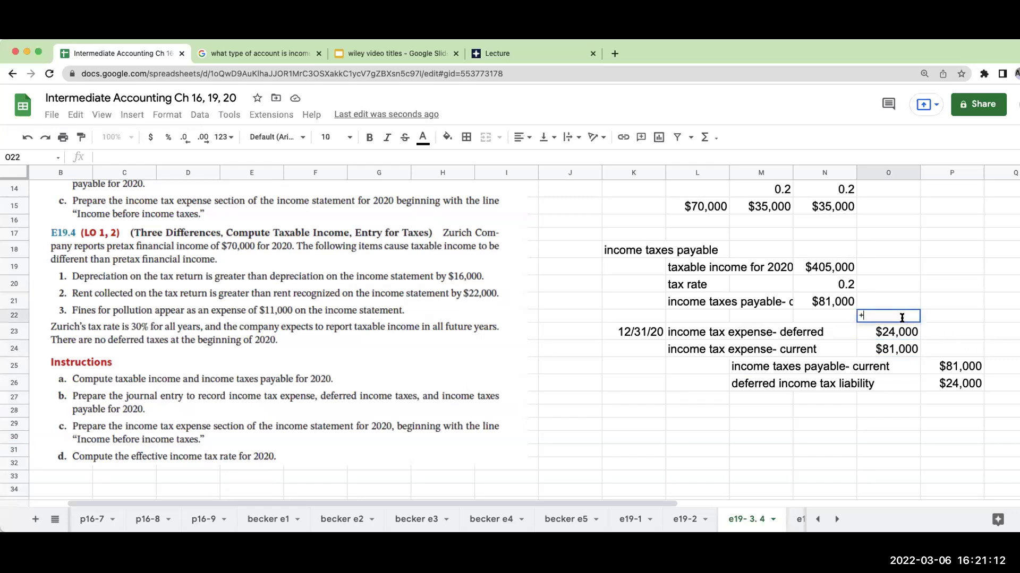
{"action": "type", "text": "O23+O24"}
{"action": "key", "text": "Return"}
{"action": "key", "text": "Up"}
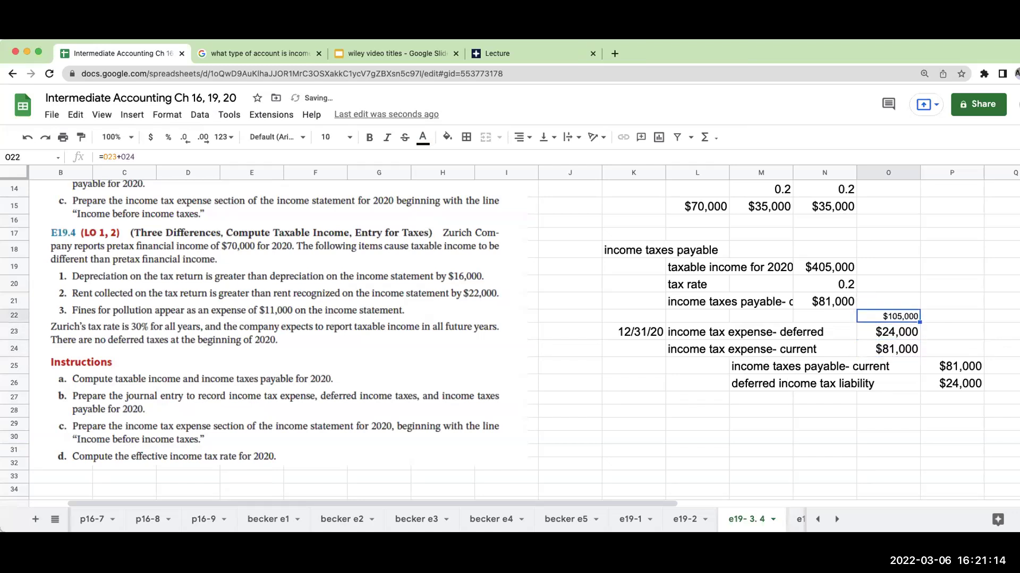
{"action": "key", "text": "Delete"}
{"action": "key", "text": "Down"}
{"action": "key", "text": "Up"}
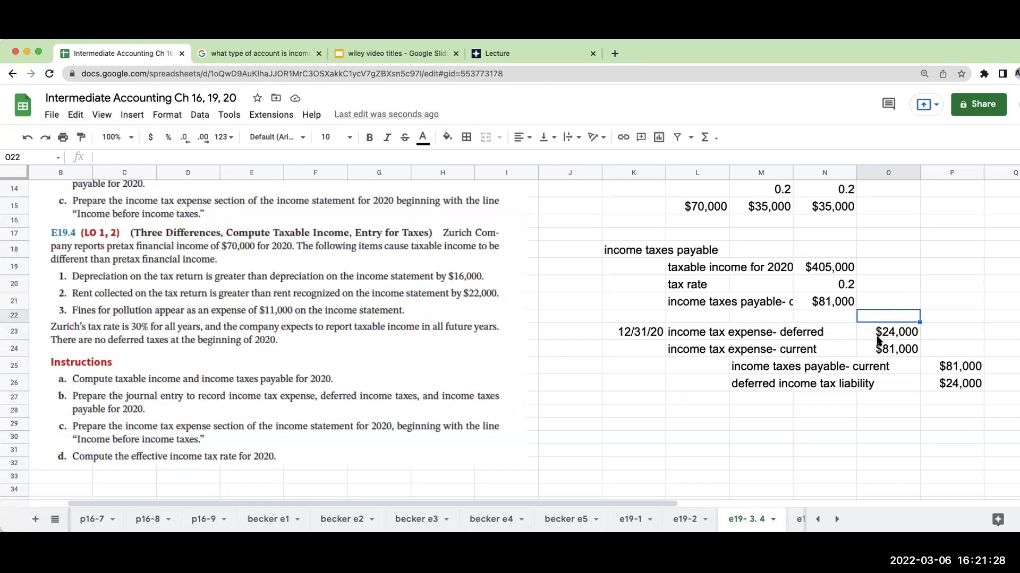
Step: Write 'to record income tax expense' in L27 under the credit lines
{"action": "left_click", "coordinate": [880, 348]}
{"action": "left_click", "coordinate": [693, 338]}
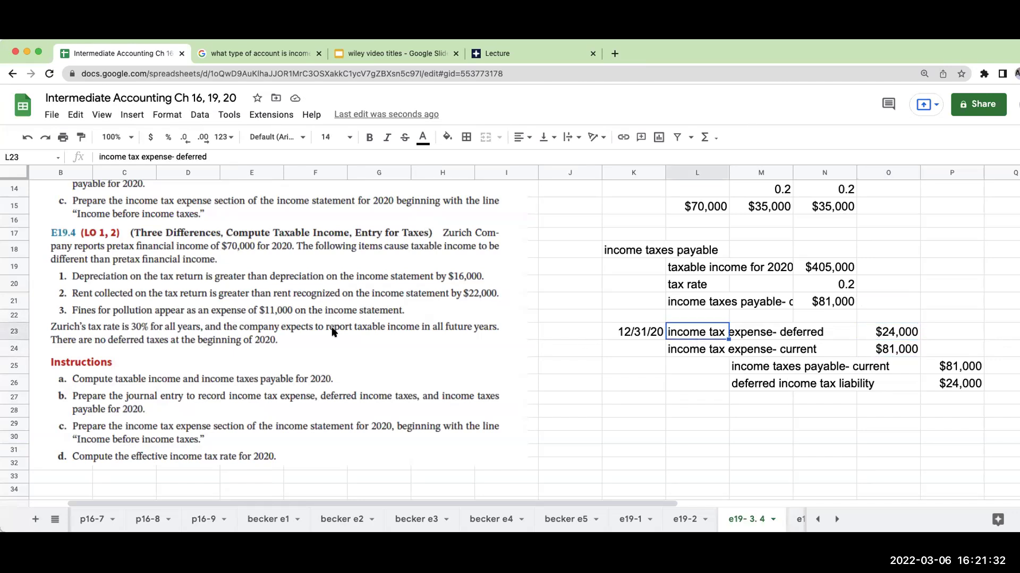
{"action": "scroll", "coordinate": [334, 333], "scroll_direction": "up", "scroll_amount": 3}
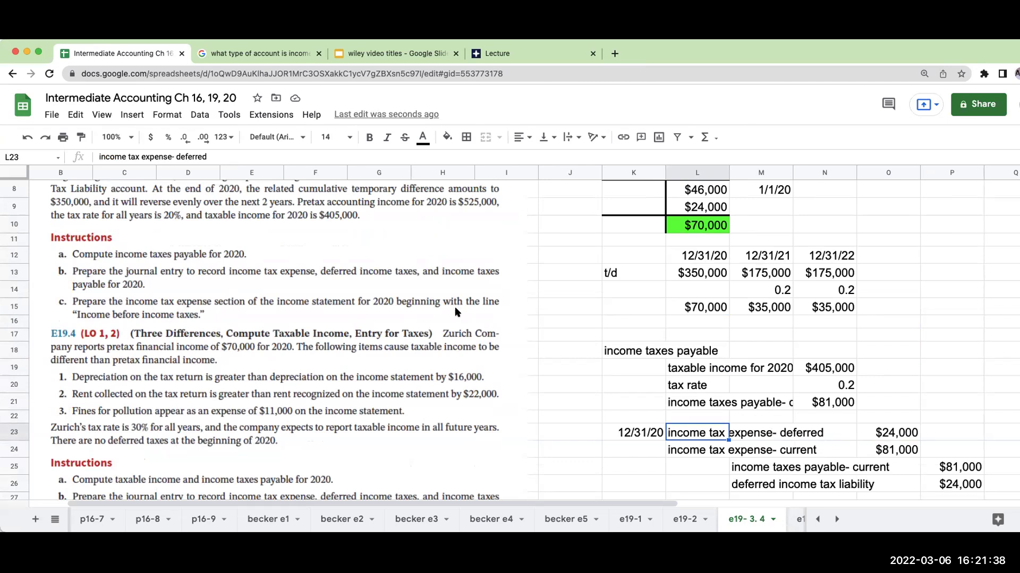
{"action": "scroll", "coordinate": [724, 374], "scroll_direction": "down", "scroll_amount": 3}
{"action": "left_click", "coordinate": [650, 413]}
{"action": "left_click", "coordinate": [706, 404]}
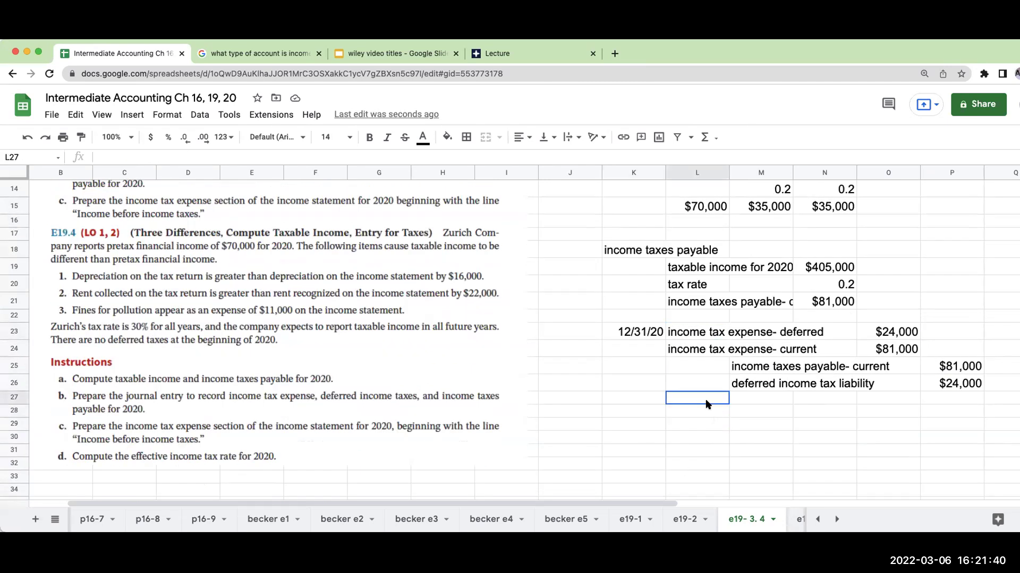
{"action": "type", "text": "to record inc"}
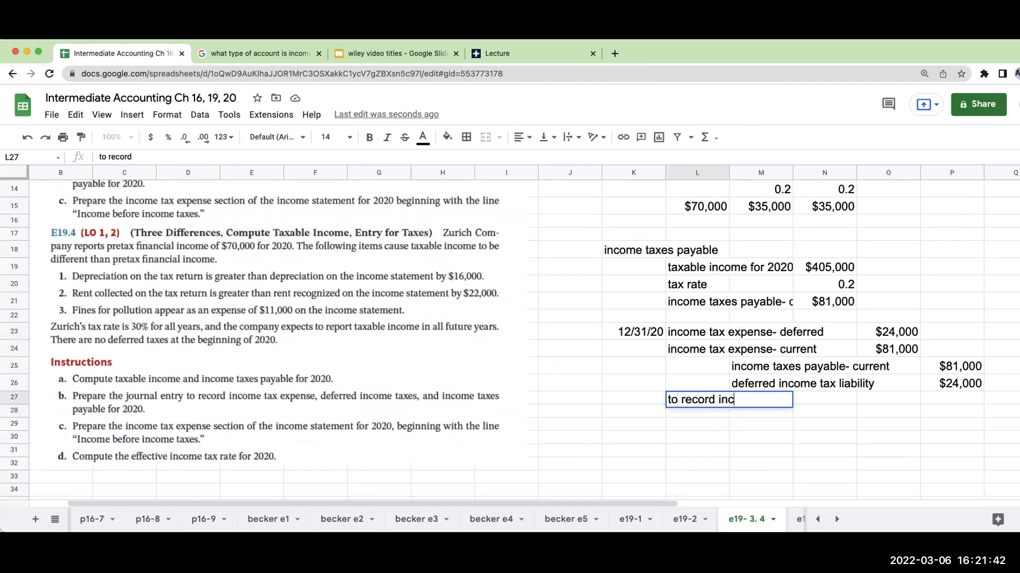
{"action": "type", "text": "ome tax expense"}
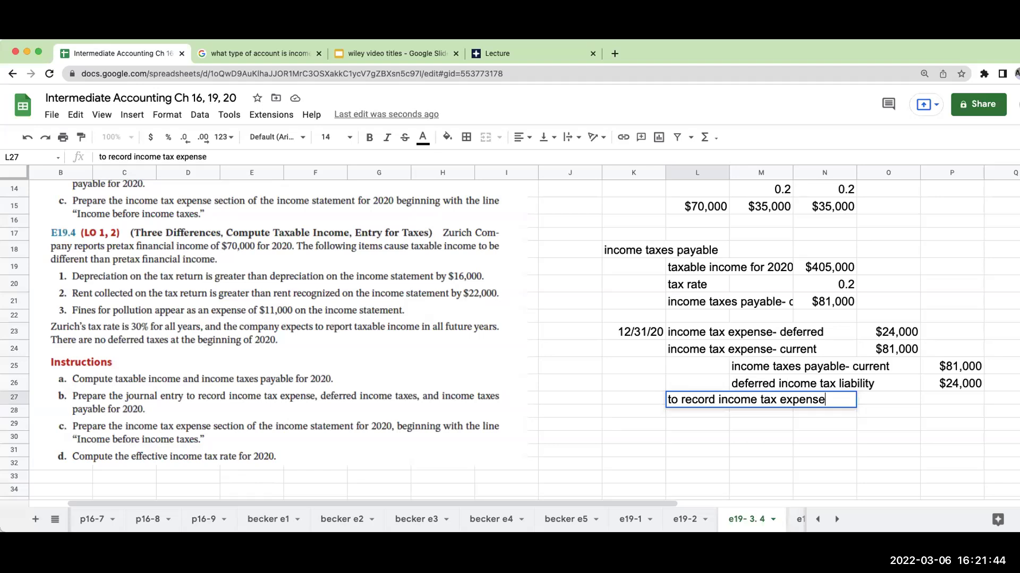
{"action": "key", "text": "Return"}
{"action": "key", "text": "Down"}
{"action": "key", "text": "Left"}
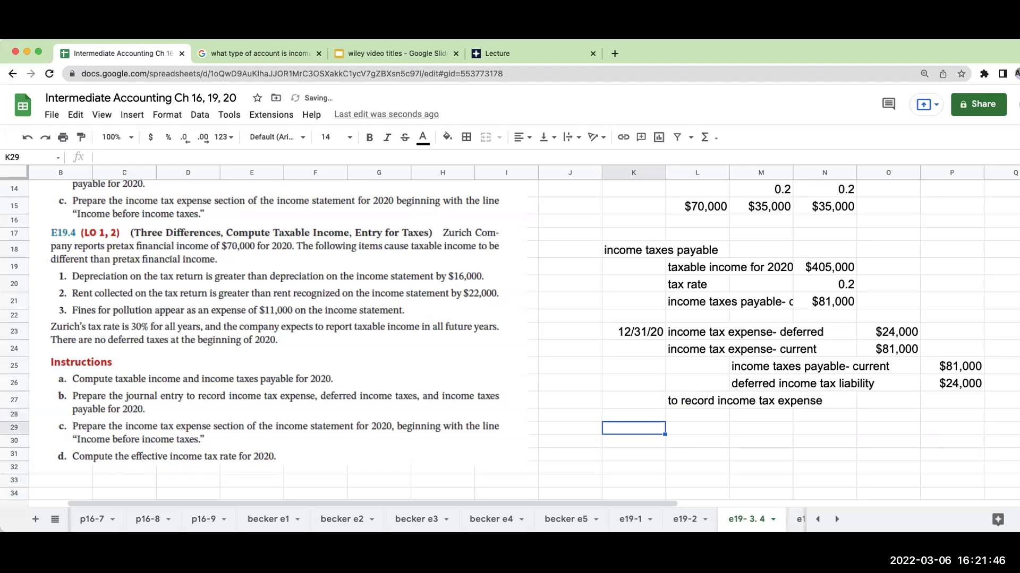
Step: Add the heading 'INCOME TAX EXPENSE SECTION OF THE I/S' and an 'INCOME BEFORE INCOME TAXES' label
{"action": "type", "text": "income"}
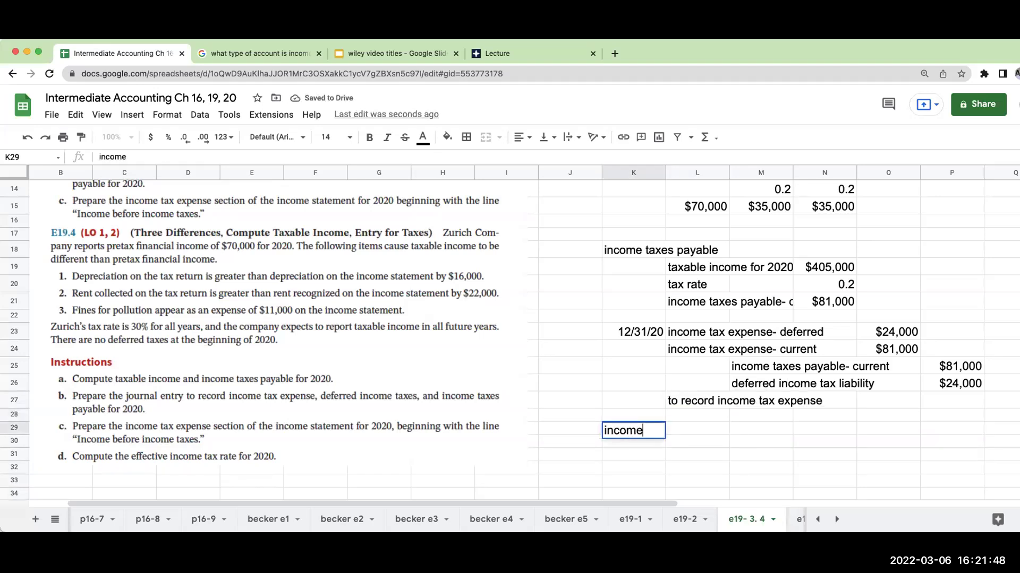
{"action": "key", "text": "BackSpace"}
{"action": "key", "text": "BackSpace"}
{"action": "key", "text": "BackSpace"}
{"action": "key", "text": "BackSpace"}
{"action": "key", "text": "BackSpace"}
{"action": "type", "text": "INCOME TAX"}
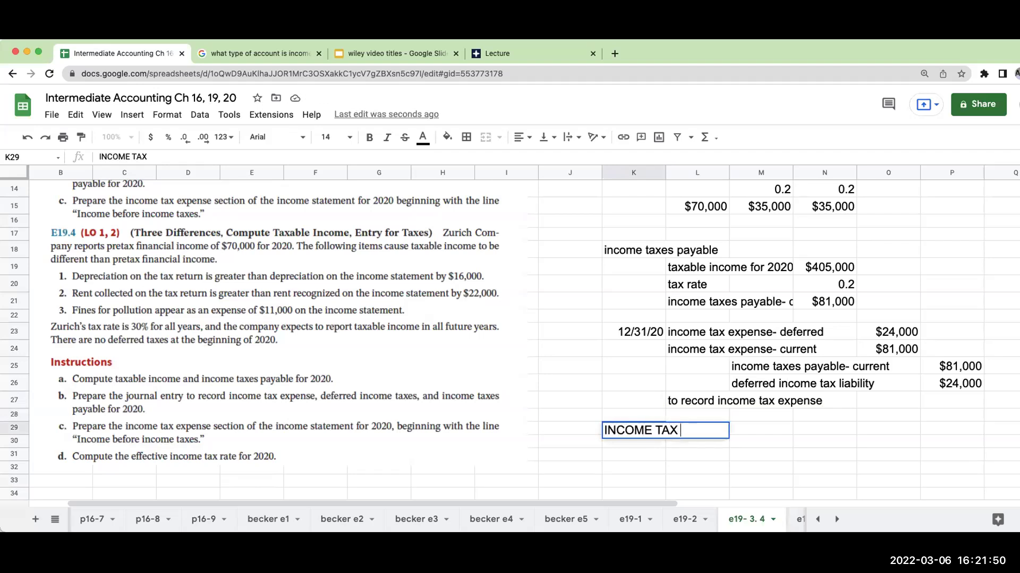
{"action": "type", "text": " EXPENSE SECTION"}
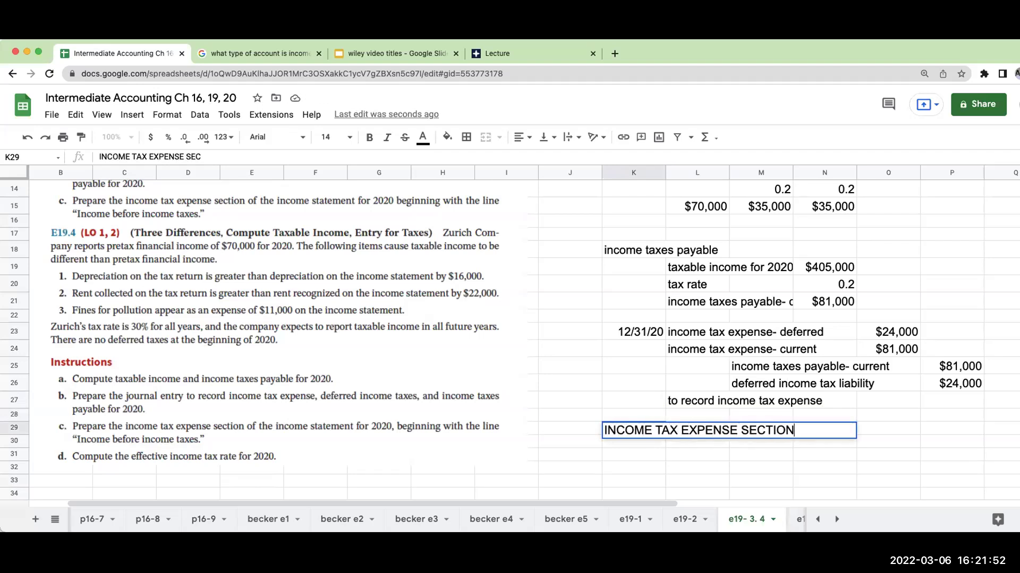
{"action": "type", "text": " OF THE I/S"}
{"action": "key", "text": "Return"}
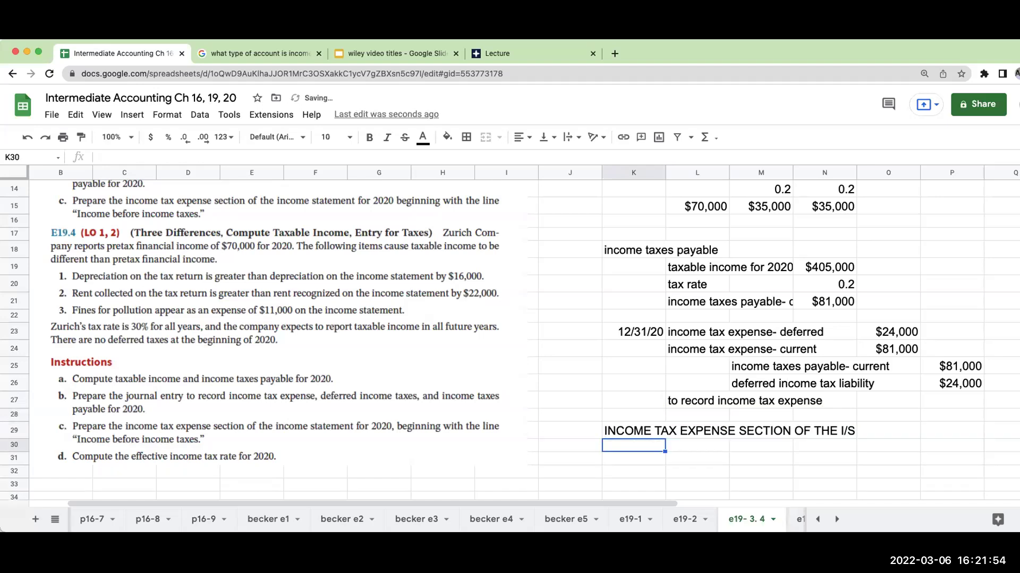
{"action": "key", "text": "Down"}
{"action": "key", "text": "Right"}
{"action": "type", "text": "IN"}
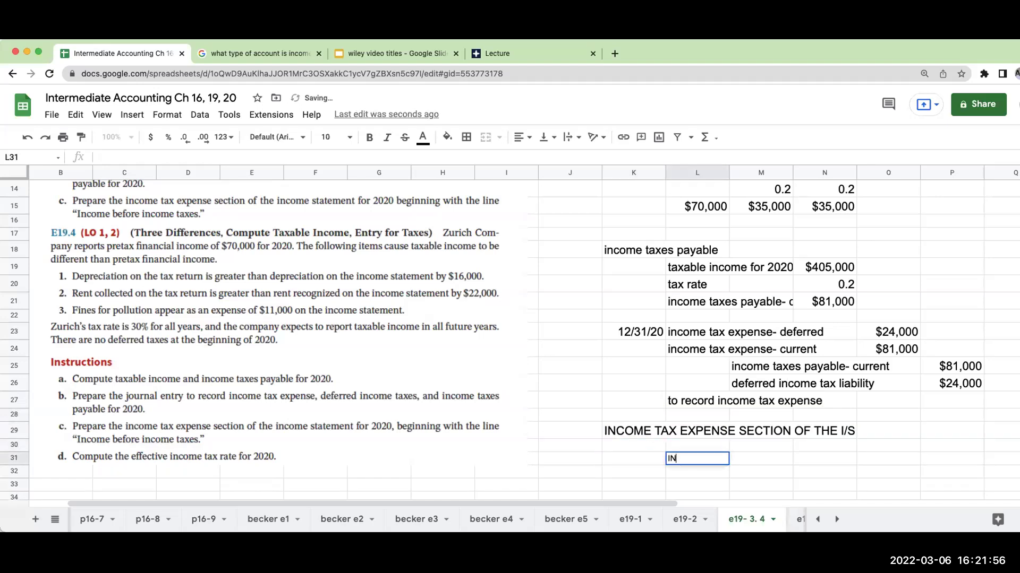
{"action": "type", "text": "COME BEFORE INCOME TAX"}
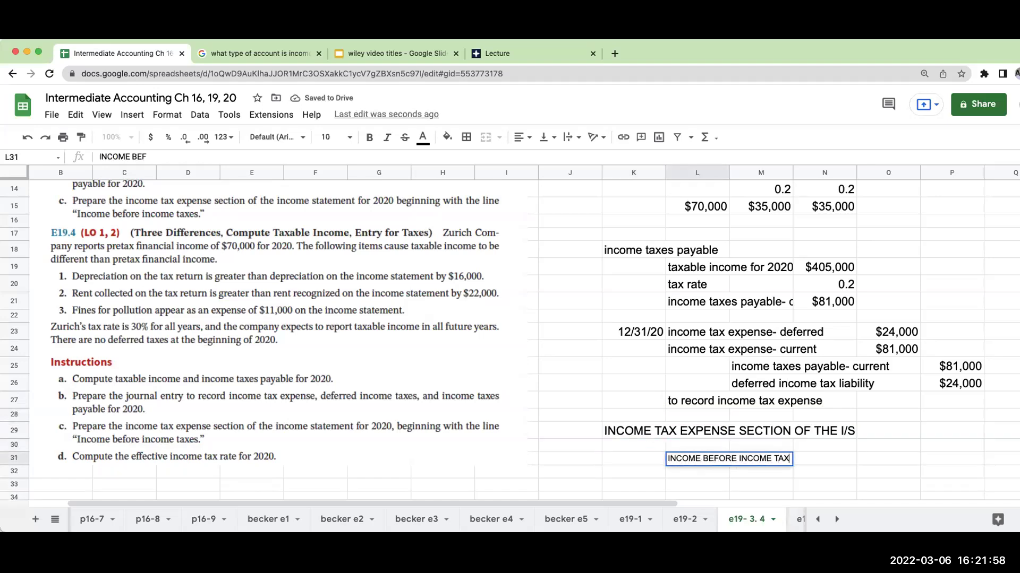
{"action": "type", "text": "ES"}
{"action": "key", "text": "Left"}
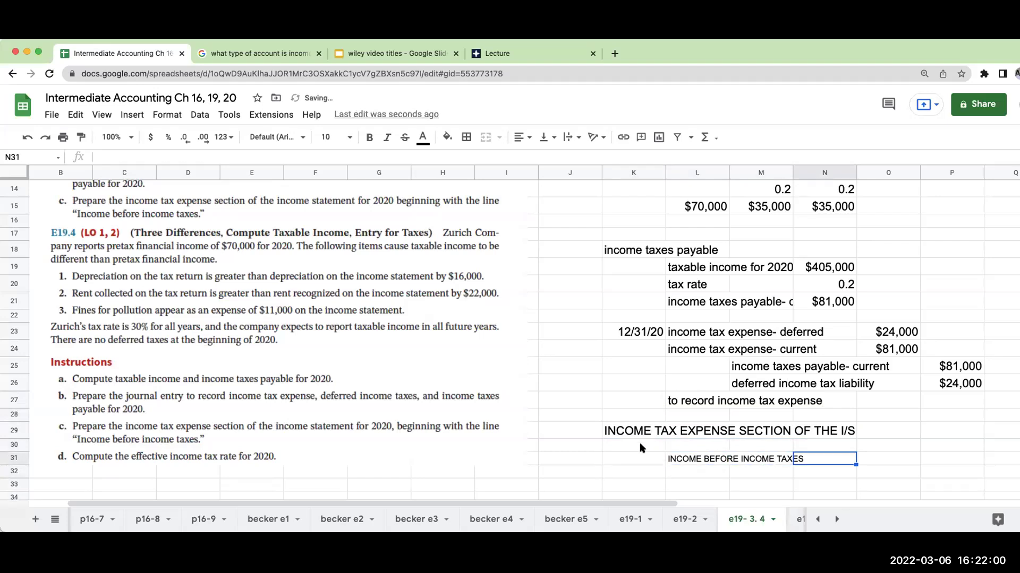
Step: Set the new section's text to font size 14
{"action": "left_click_drag", "start_coordinate": [640, 444], "coordinate": [956, 502]}
{"action": "left_click", "coordinate": [342, 137]}
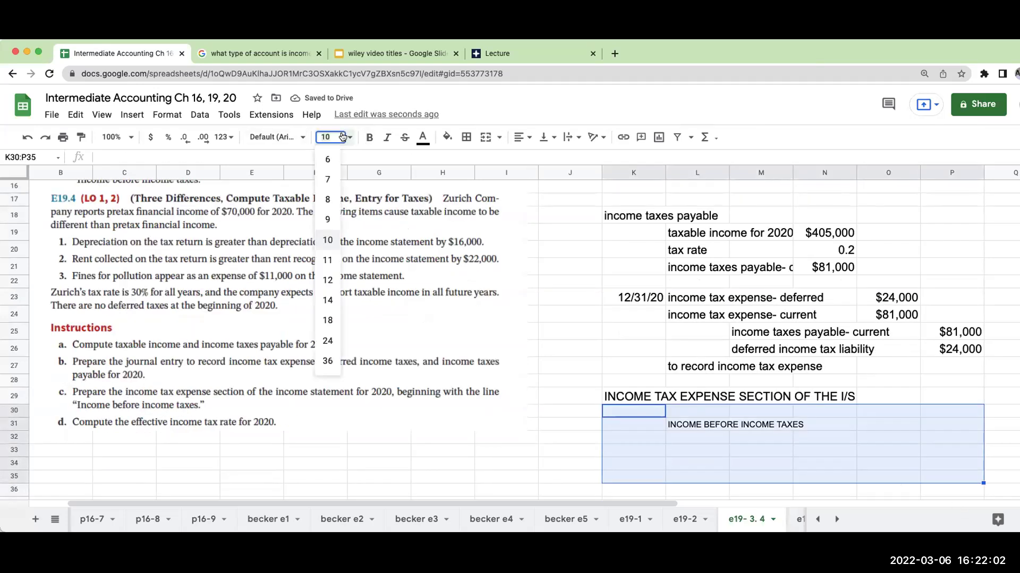
{"action": "left_click", "coordinate": [329, 301]}
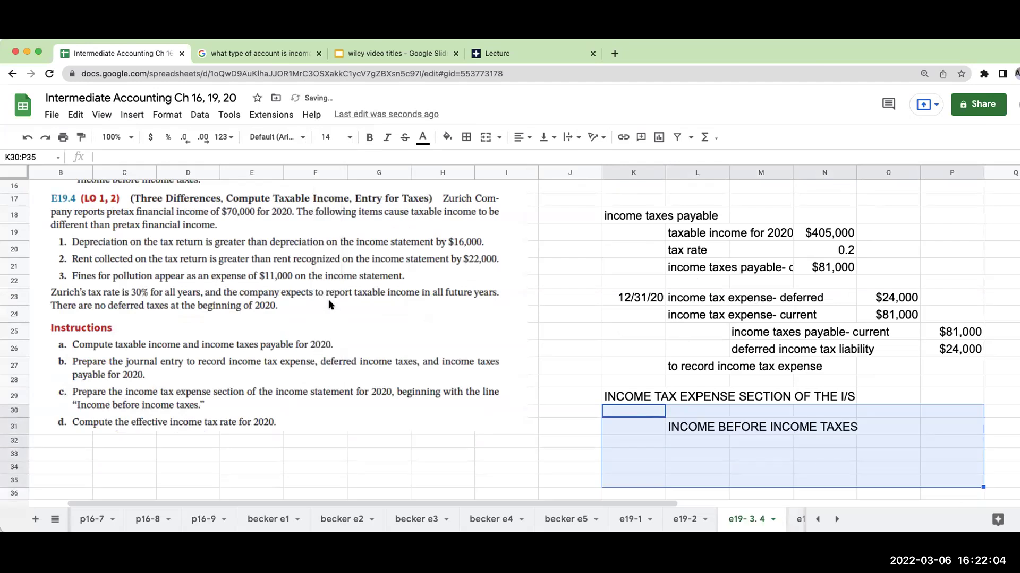
{"action": "scroll", "coordinate": [419, 368], "scroll_direction": "up", "scroll_amount": 5}
{"action": "left_click", "coordinate": [399, 359]}
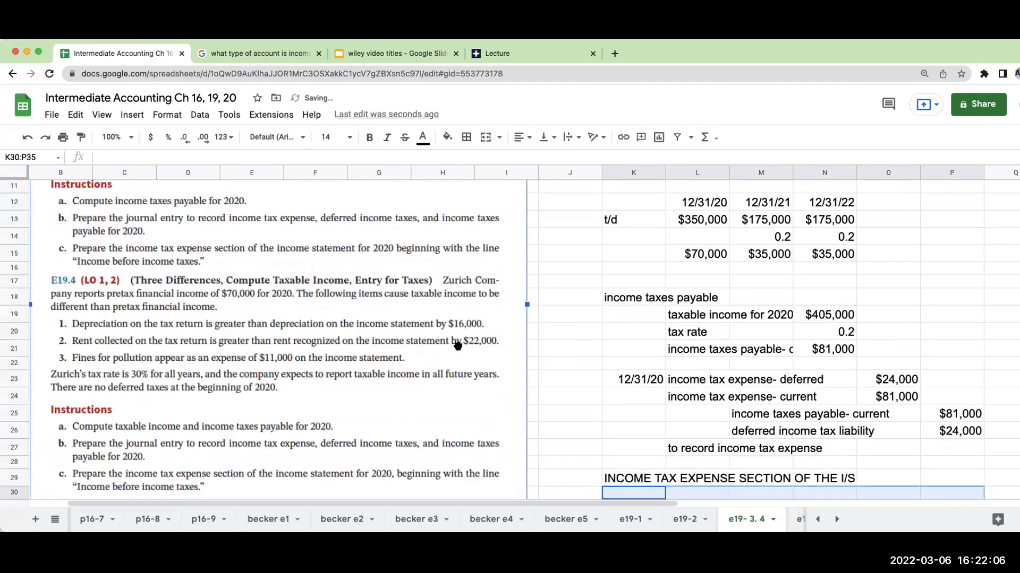
{"action": "left_click", "coordinate": [570, 297]}
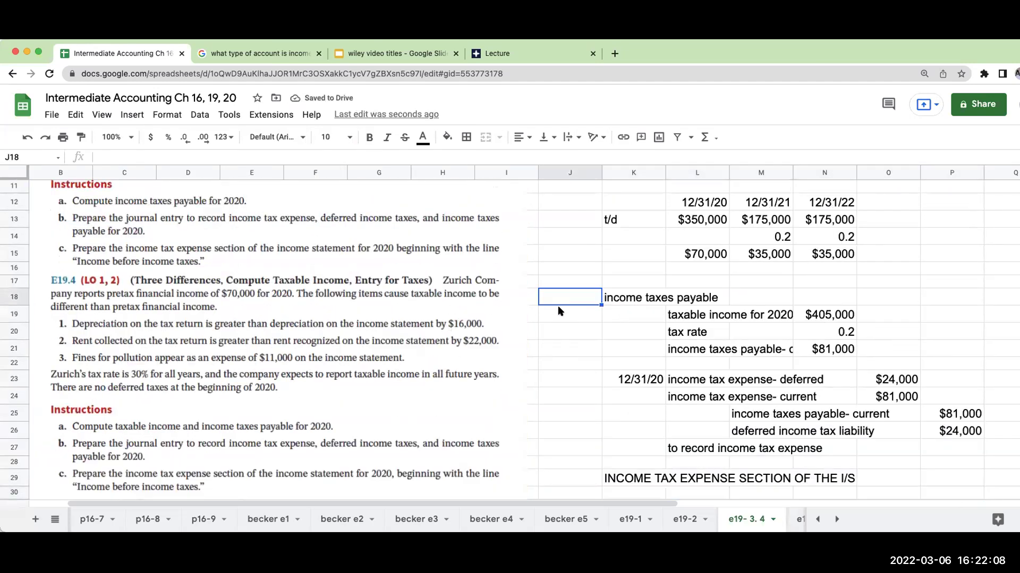
{"action": "scroll", "coordinate": [504, 288], "scroll_direction": "up", "scroll_amount": 5}
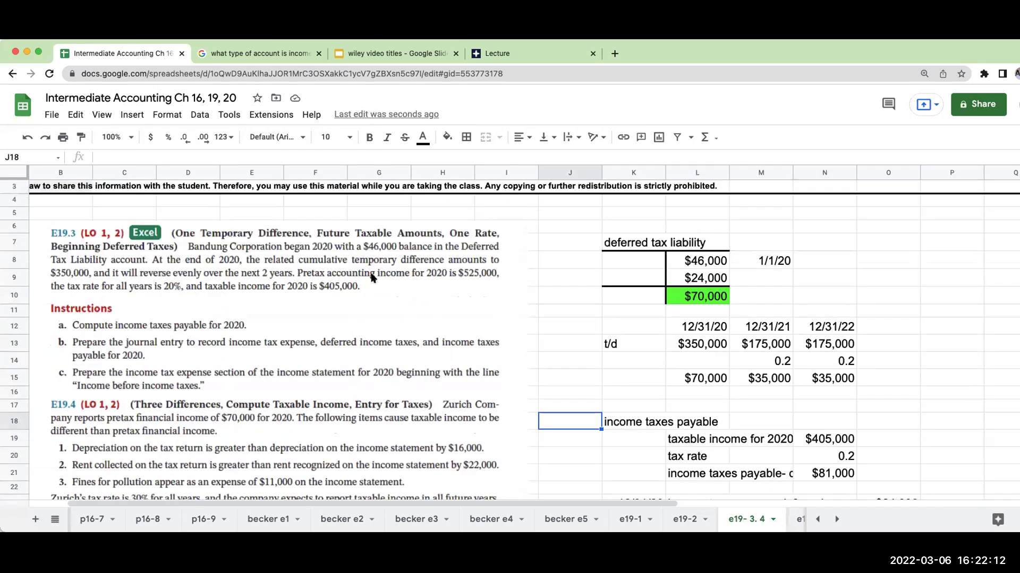
{"action": "scroll", "coordinate": [850, 414], "scroll_direction": "down", "scroll_amount": 5}
Step: Enter 525000 as the income before income taxes amount
{"action": "left_click", "coordinate": [951, 441]}
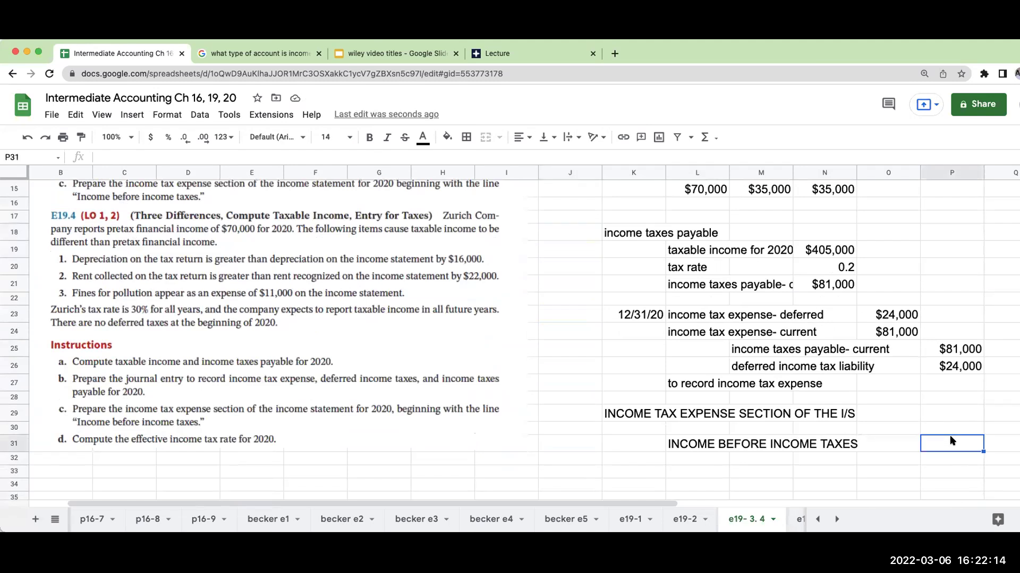
{"action": "type", "text": "525000"}
{"action": "key", "text": "Return"}
{"action": "key", "text": "Left"}
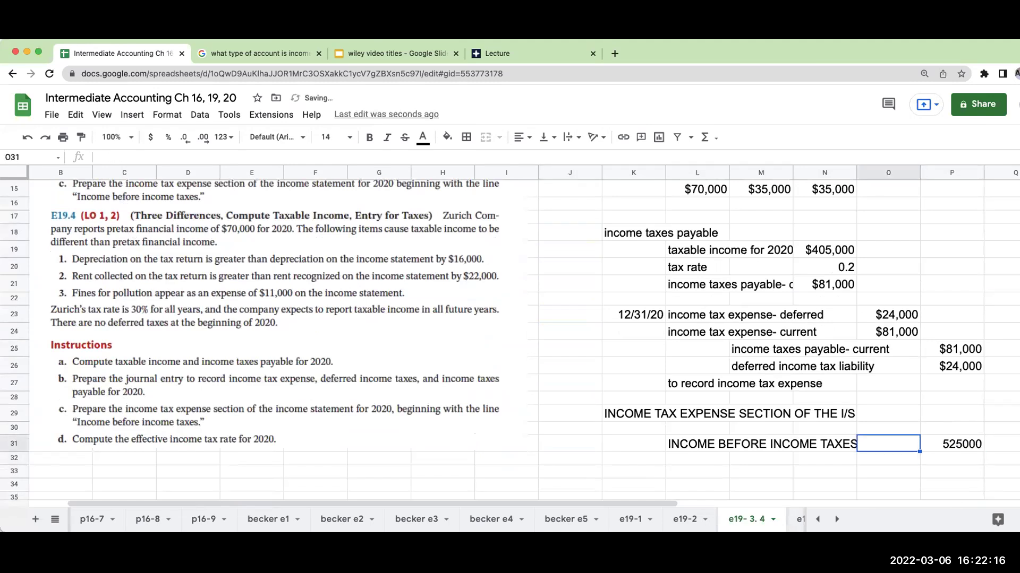
{"action": "key", "text": "Left"}
{"action": "key", "text": "Left"}
{"action": "key", "text": "Left"}
Step: Add the labels 'LESS:', 'income tax expense- current' and 'income tax expense- deferred'
{"action": "type", "text": "LESS:"}
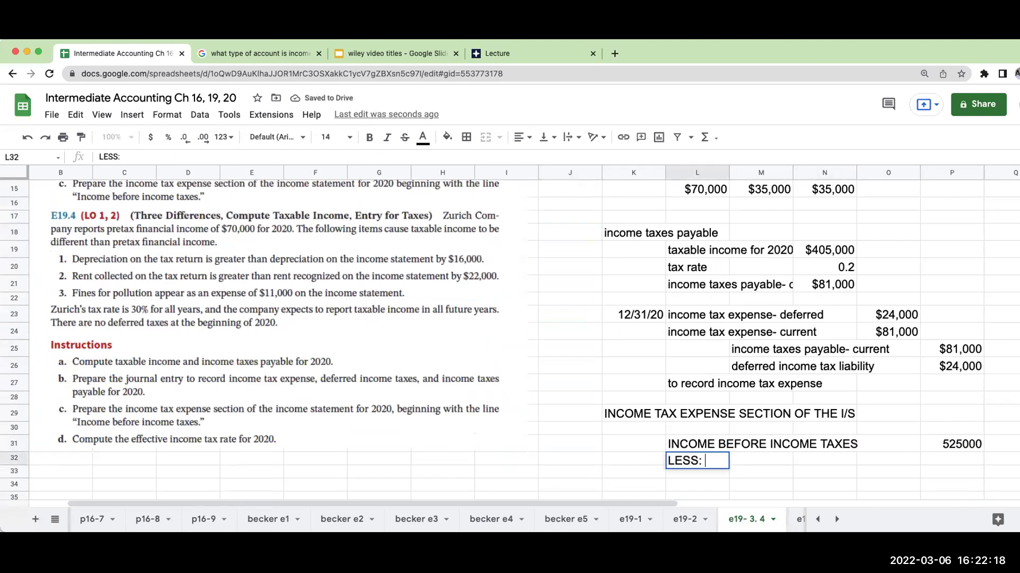
{"action": "key", "text": "Return"}
{"action": "type", "text": "income"}
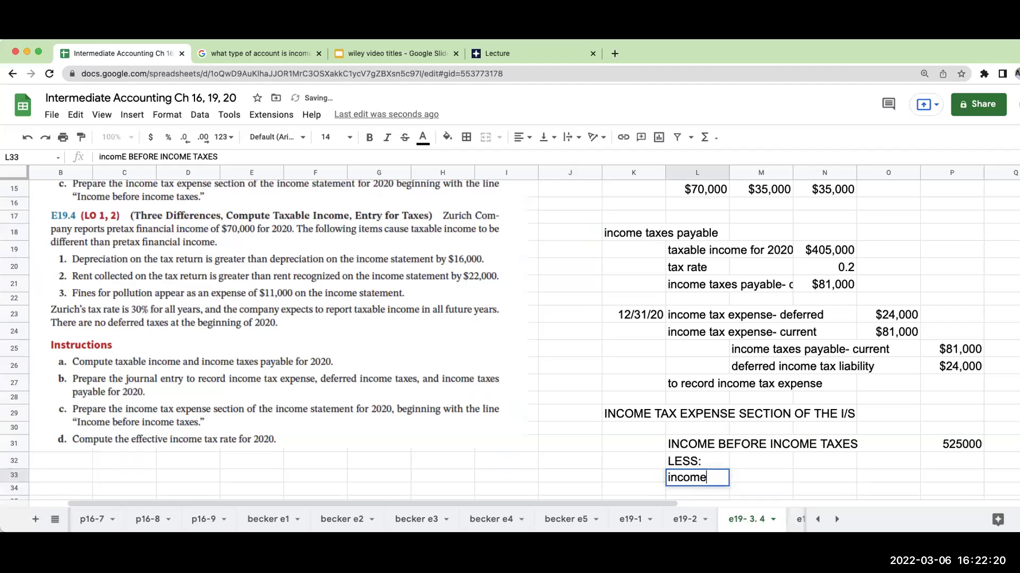
{"action": "type", "text": " tax expens"}
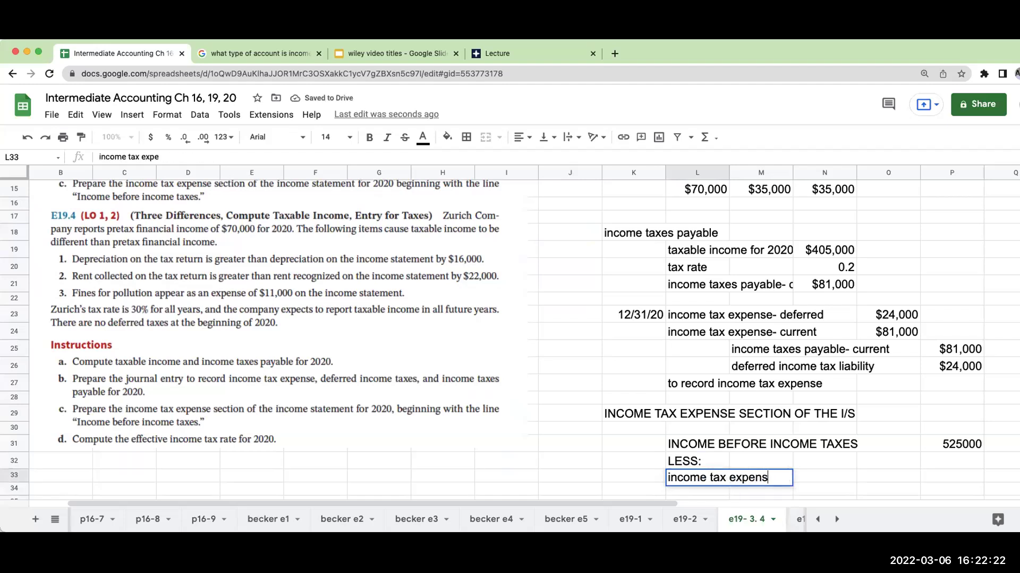
{"action": "type", "text": "e- current"}
{"action": "key", "text": "Return"}
{"action": "type", "text": "inc"}
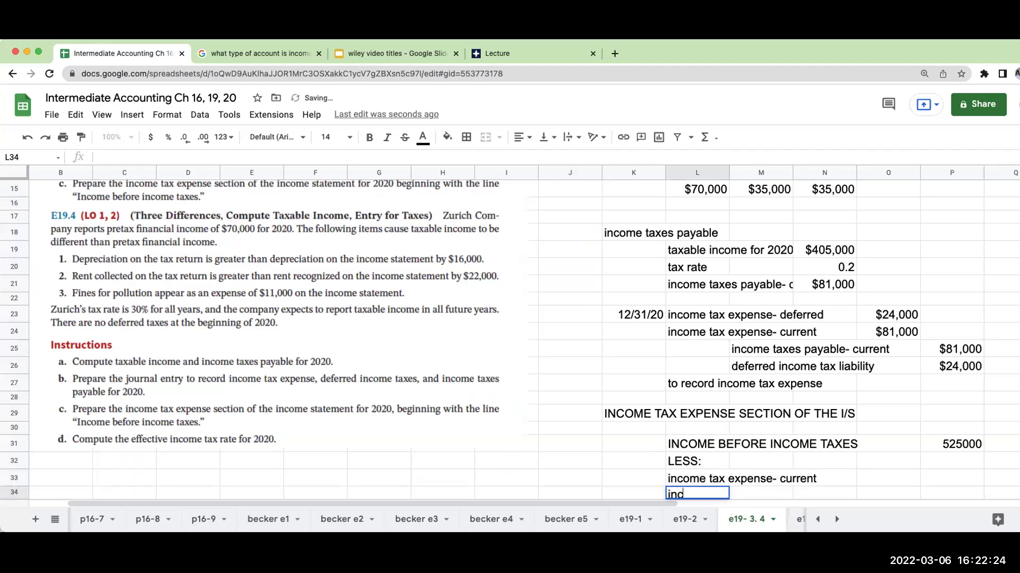
{"action": "type", "text": "ome tax expe"}
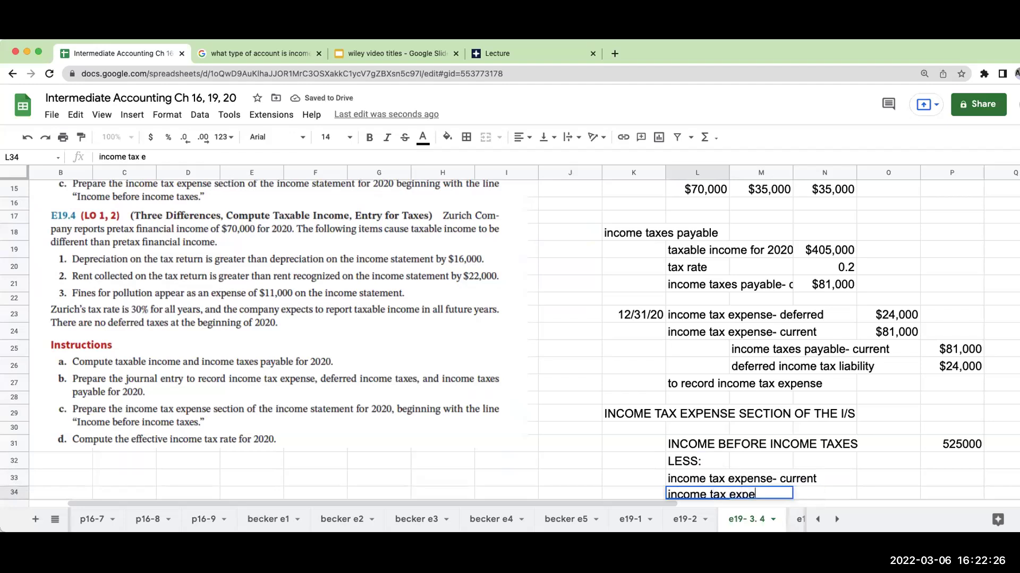
{"action": "type", "text": "nse- deferred"}
{"action": "key", "text": "Return"}
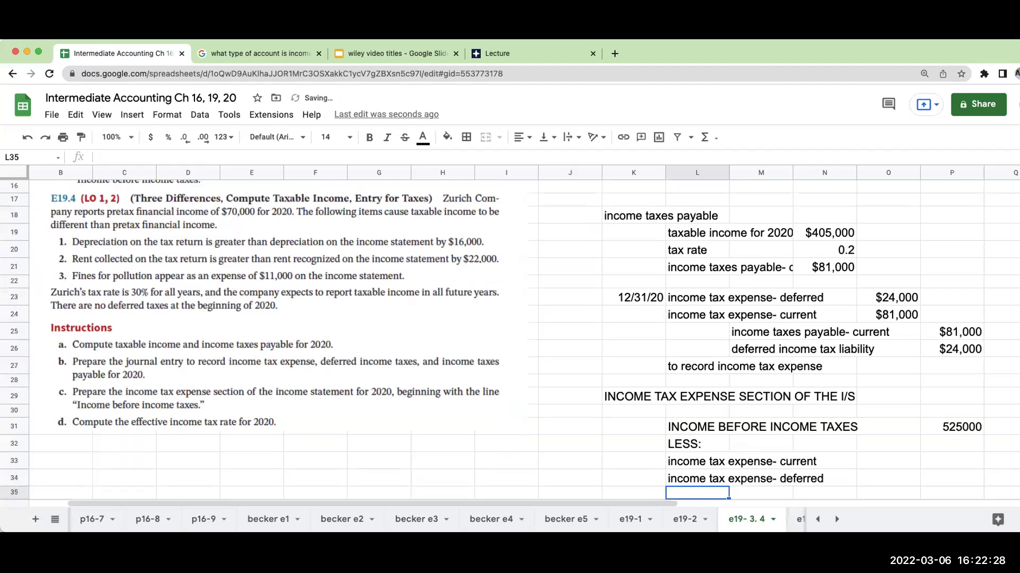
Step: Link the current ($81,000) and deferred ($24,000) amounts to the journal entry figures
{"action": "left_click", "coordinate": [824, 478]}
{"action": "left_click", "coordinate": [888, 461]}
{"action": "type", "text": "+"}
{"action": "key", "text": "Up"}
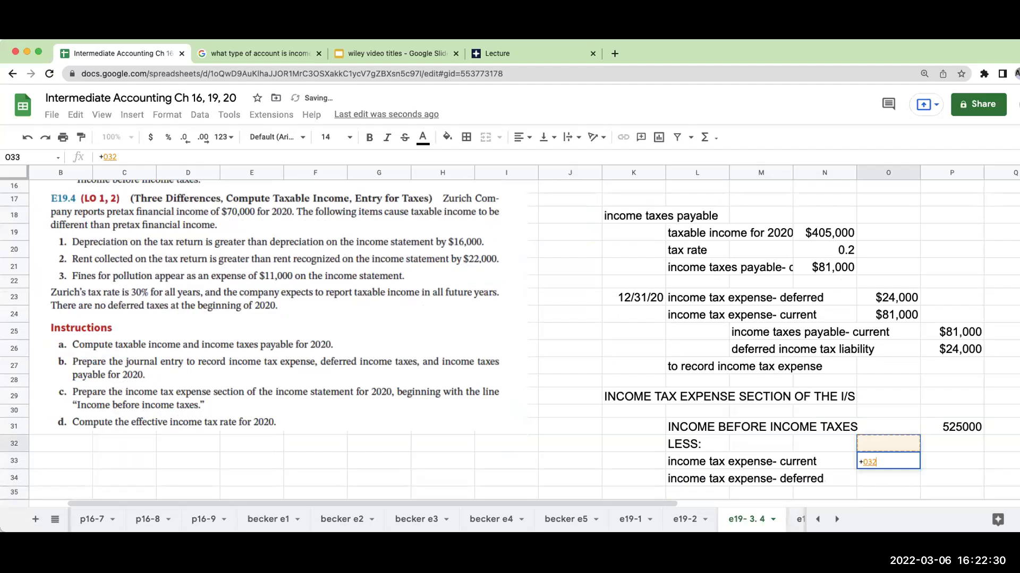
{"action": "key", "text": "Up"}
{"action": "key", "text": "Up"}
{"action": "key", "text": "Up"}
{"action": "key", "text": "Up"}
{"action": "key", "text": "Up"}
{"action": "key", "text": "Up"}
{"action": "key", "text": "Return"}
{"action": "type", "text": "+"}
{"action": "key", "text": "Up"}
{"action": "key", "text": "Up"}
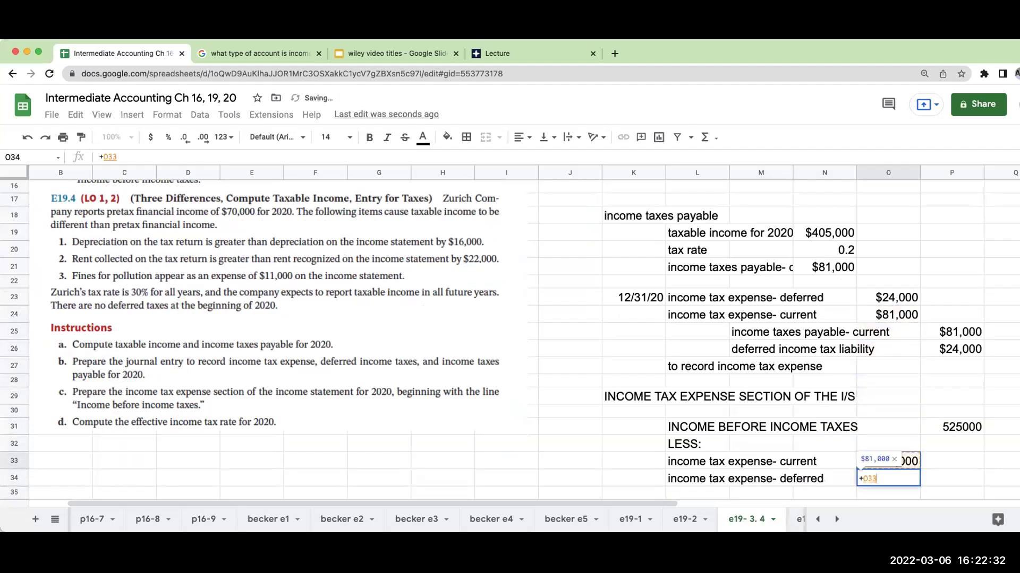
{"action": "key", "text": "Up"}
{"action": "key", "text": "Up"}
{"action": "key", "text": "Up"}
{"action": "key", "text": "Up"}
{"action": "key", "text": "Up"}
{"action": "key", "text": "Up"}
{"action": "key", "text": "Return"}
{"action": "key", "text": "Left"}
{"action": "key", "text": "Left"}
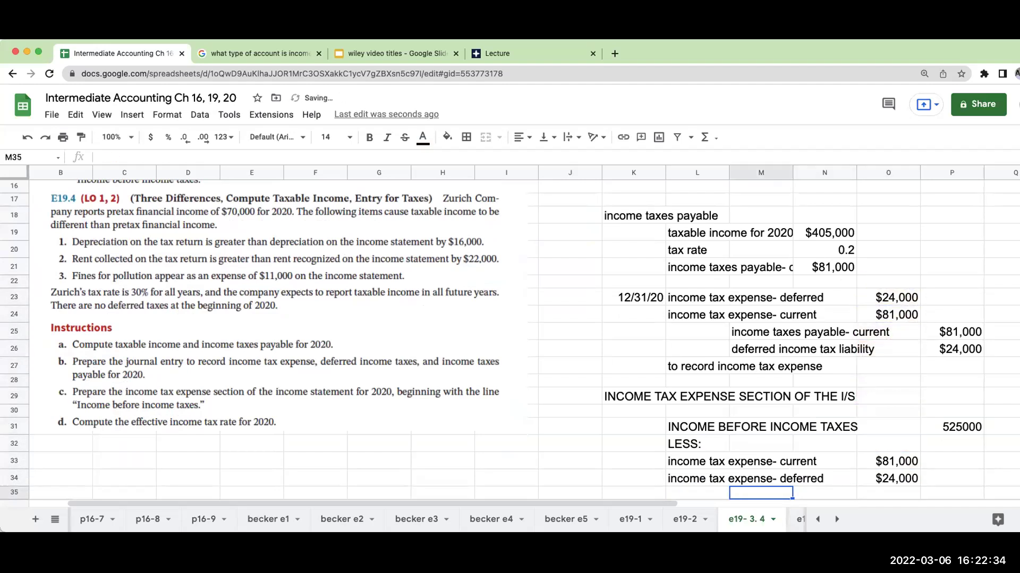
{"action": "key", "text": "Left"}
Step: Add a 'total income tax expense' line computing =O33+O34 to $105,000
{"action": "type", "text": "total inc"}
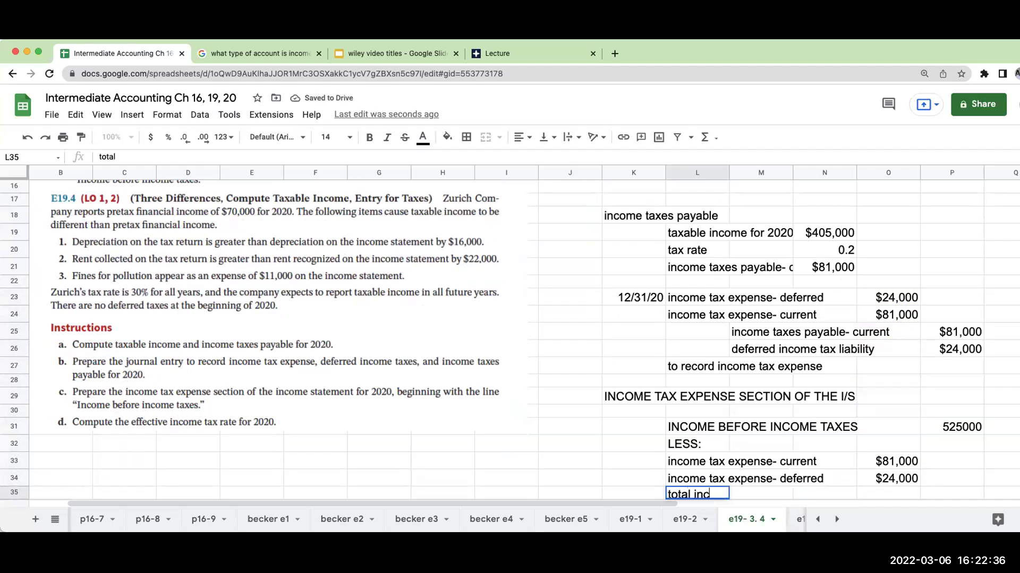
{"action": "type", "text": "ome tax"}
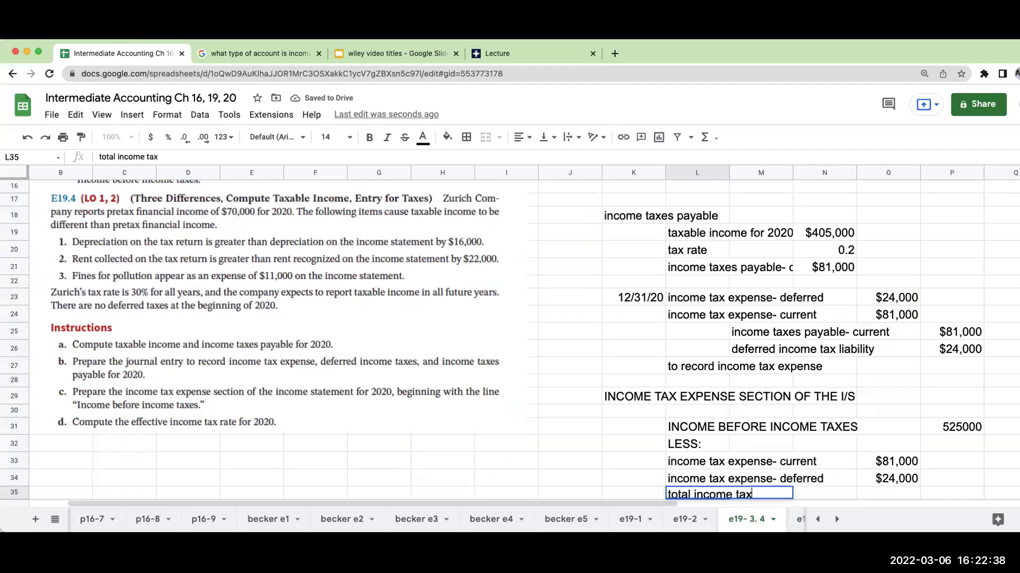
{"action": "type", "text": " expense"}
{"action": "key", "text": "Return"}
{"action": "key", "text": "Up"}
{"action": "key", "text": "Right"}
{"action": "key", "text": "Right"}
{"action": "key", "text": "Right"}
{"action": "key", "text": "Right"}
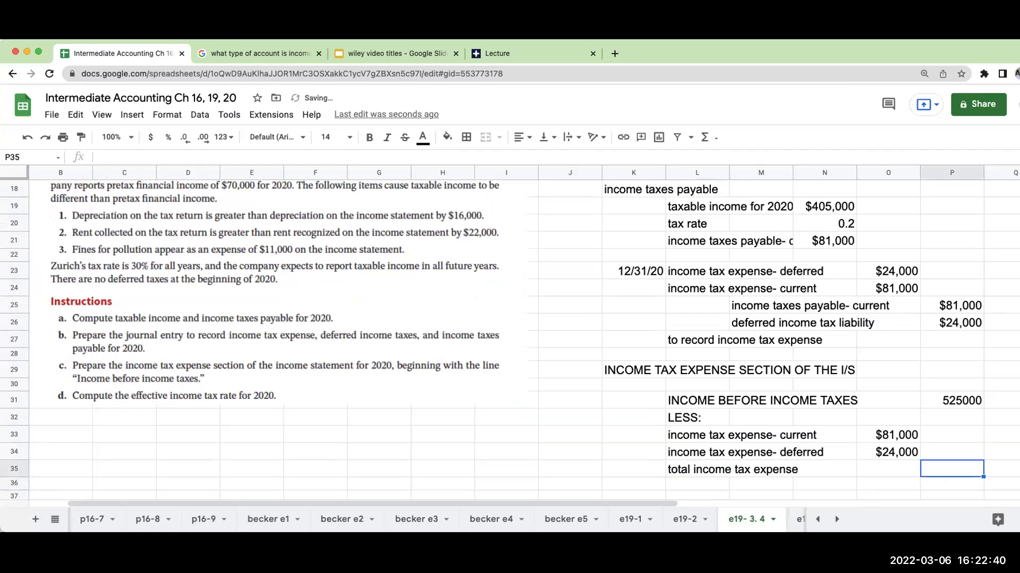
{"action": "type", "text": "=O33+O34"}
{"action": "key", "text": "Return"}
{"action": "key", "text": "Left"}
{"action": "key", "text": "Left"}
{"action": "key", "text": "Left"}
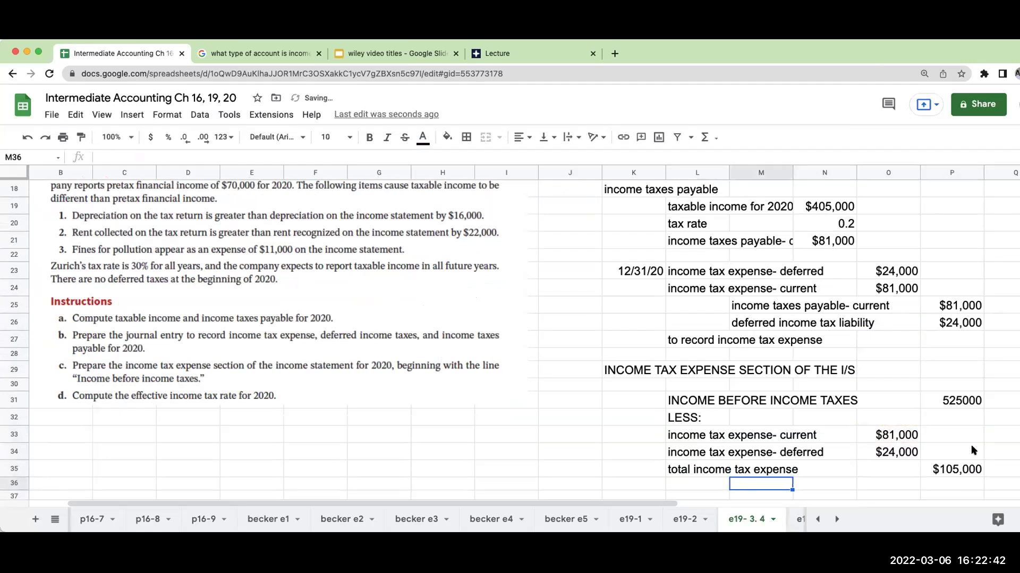
Step: Format the section's amounts as whole-dollar currency and add a 'net income' label
{"action": "left_click_drag", "start_coordinate": [954, 407], "coordinate": [957, 498]}
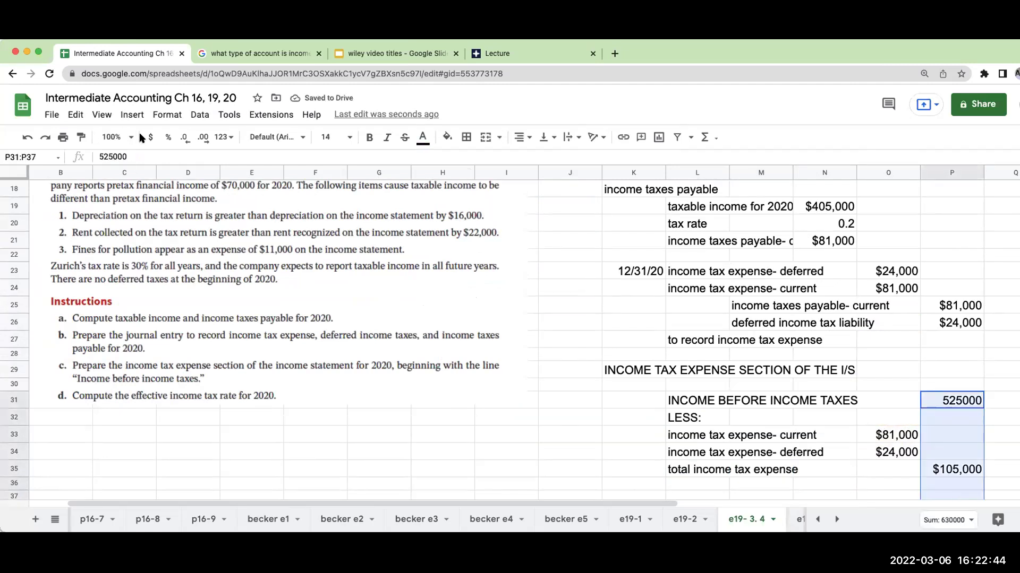
{"action": "left_click", "coordinate": [184, 137]}
{"action": "left_click", "coordinate": [184, 137]}
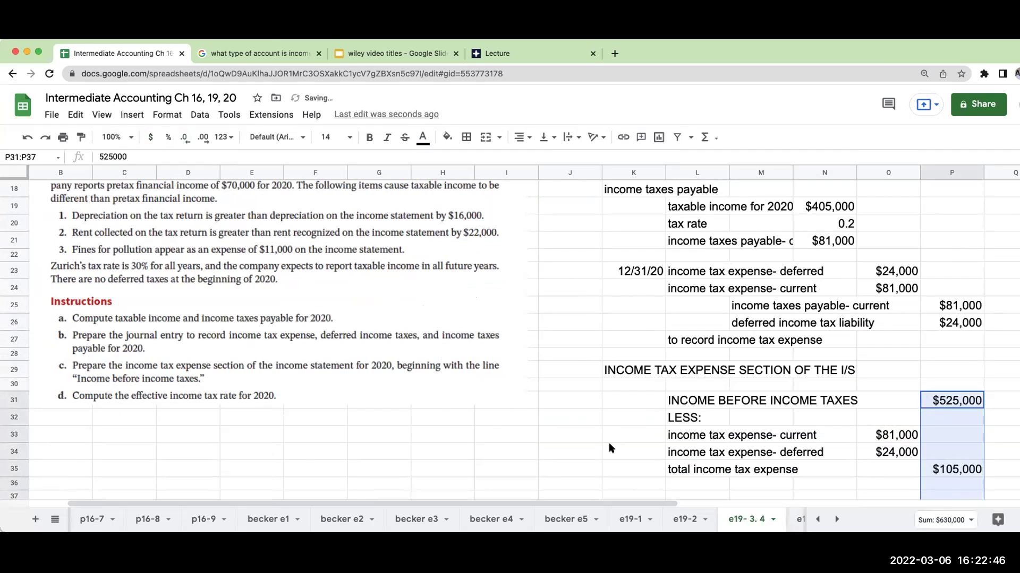
{"action": "left_click", "coordinate": [706, 489]}
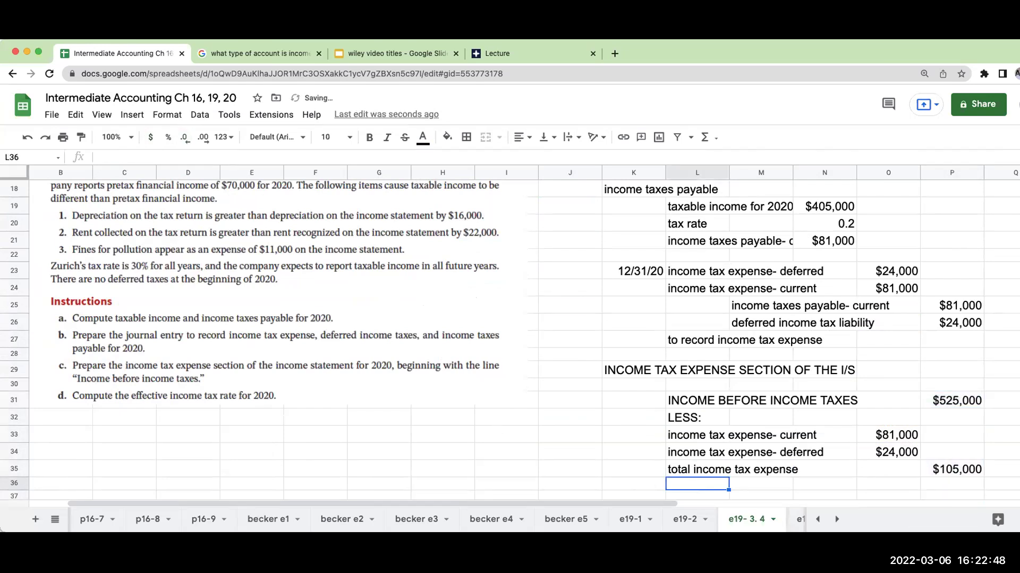
{"action": "type", "text": "net income"}
{"action": "key", "text": "Return"}
Step: Compute net income of $420,000 as income before taxes minus total tax expense
{"action": "key", "text": "Up"}
{"action": "key", "text": "Right"}
{"action": "key", "text": "Right"}
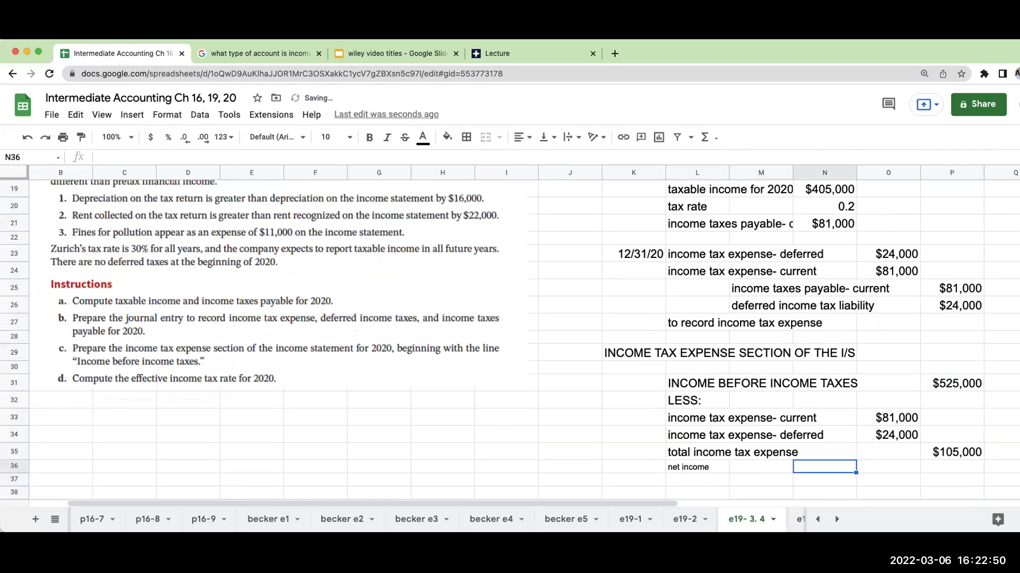
{"action": "key", "text": "Right"}
{"action": "key", "text": "Right"}
{"action": "type", "text": "+"}
{"action": "key", "text": "Up"}
{"action": "key", "text": "Up"}
{"action": "key", "text": "Up"}
{"action": "key", "text": "Up"}
{"action": "key", "text": "Up"}
{"action": "type", "text": "-"}
{"action": "key", "text": "Up"}
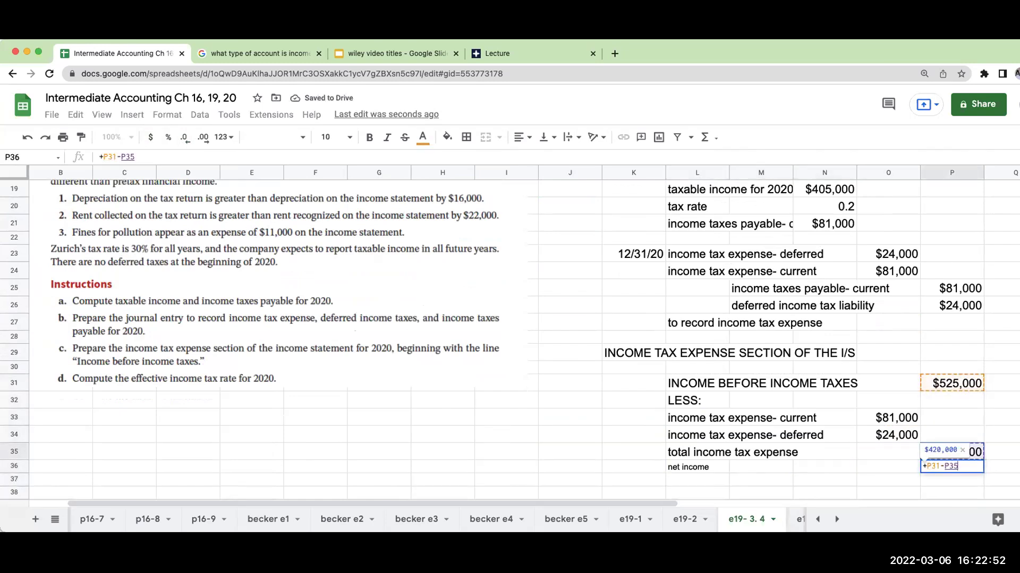
{"action": "key", "text": "Return"}
Step: Set the net income row to font size 14
{"action": "left_click_drag", "start_coordinate": [689, 467], "coordinate": [968, 492]}
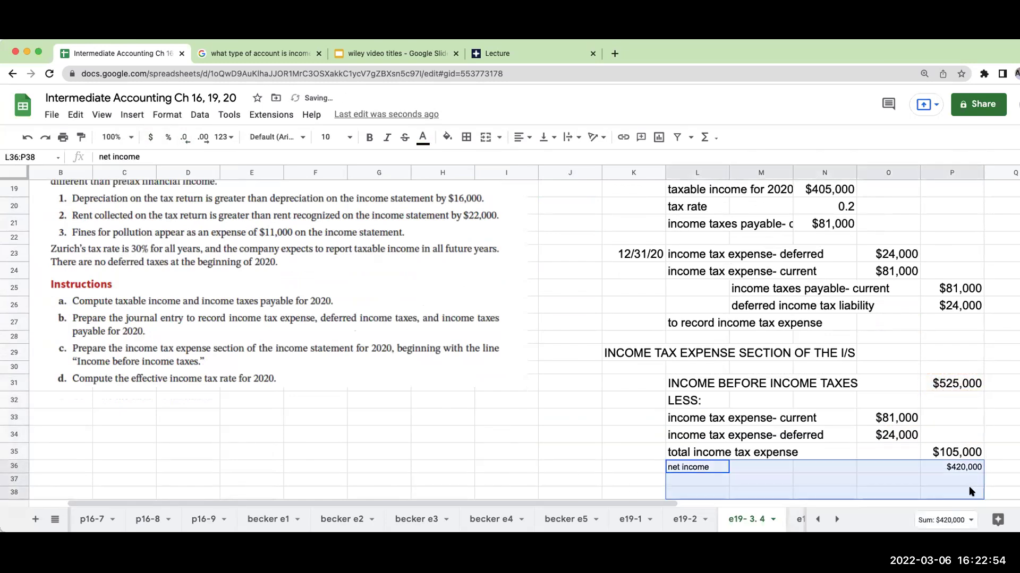
{"action": "left_click", "coordinate": [341, 137]}
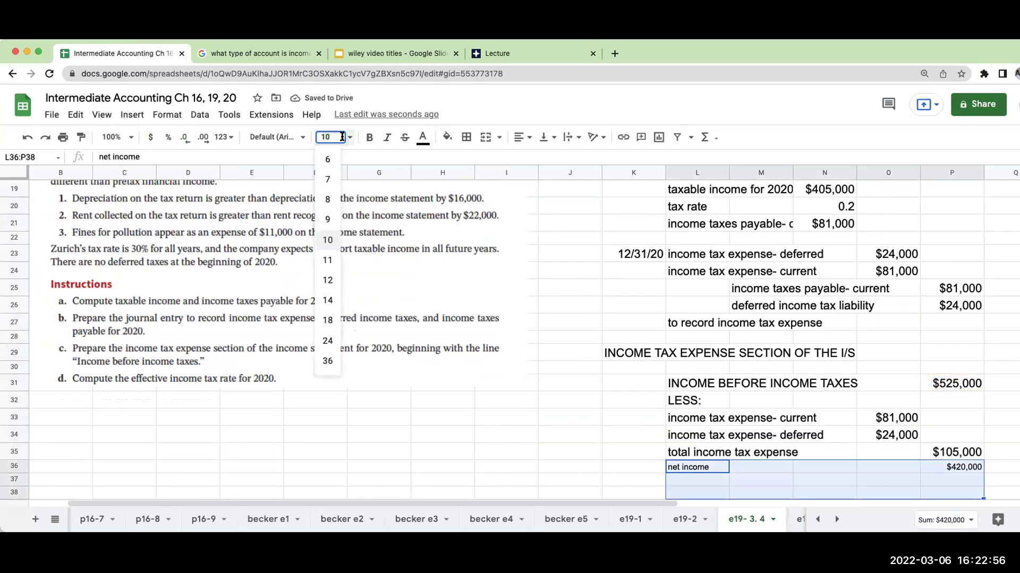
{"action": "left_click", "coordinate": [328, 300]}
{"action": "left_click", "coordinate": [757, 472]}
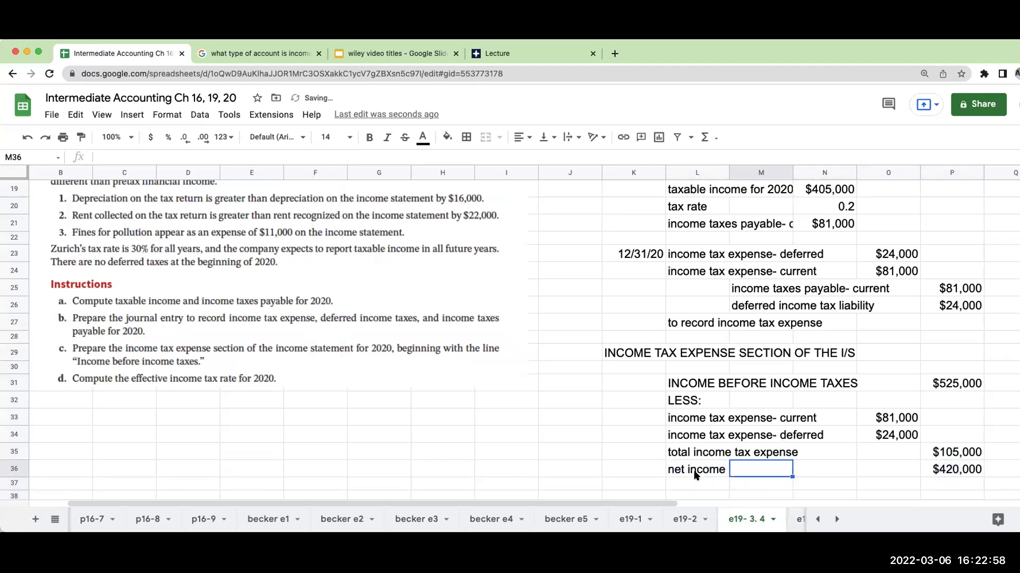
Step: Add a top border above the net income row
{"action": "left_click_drag", "start_coordinate": [695, 472], "coordinate": [951, 469]}
{"action": "left_click", "coordinate": [464, 138]}
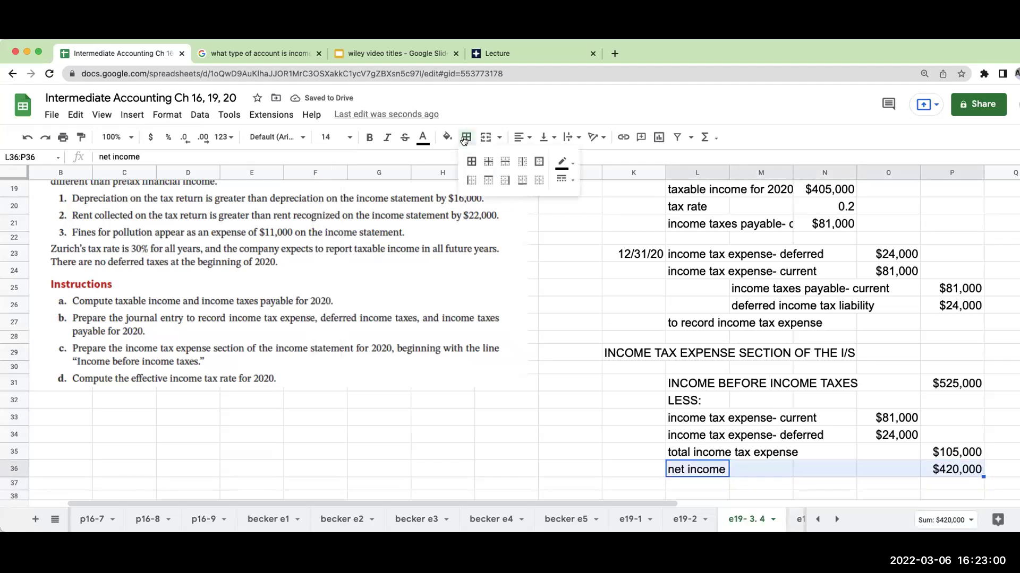
{"action": "left_click", "coordinate": [488, 180]}
{"action": "left_click", "coordinate": [579, 354]}
{"action": "scroll", "coordinate": [590, 377], "scroll_direction": "up", "scroll_amount": 3}
{"action": "scroll", "coordinate": [590, 377], "scroll_direction": "up", "scroll_amount": 4}
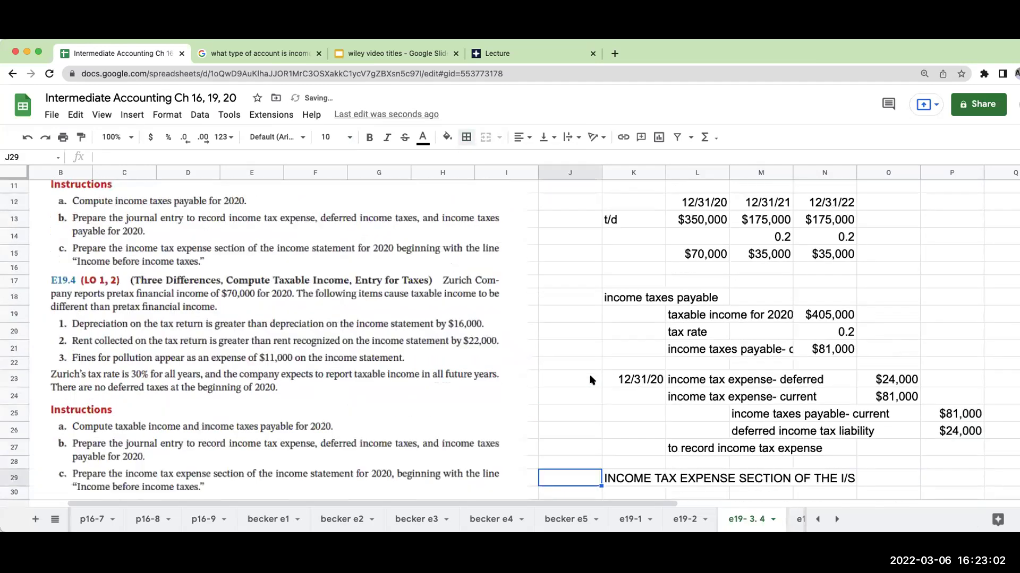
{"action": "scroll", "coordinate": [457, 366], "scroll_direction": "up", "scroll_amount": 10}
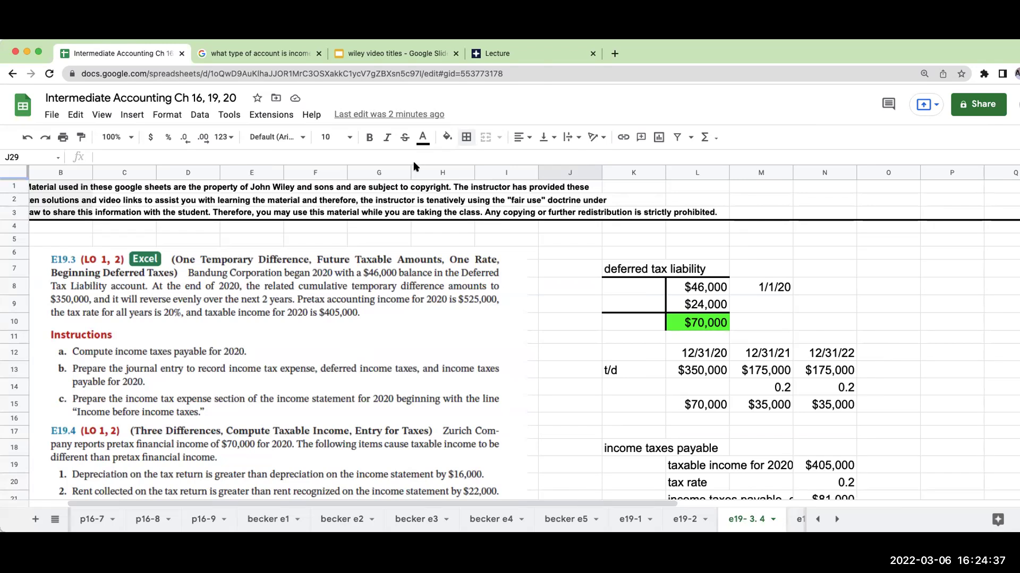
Step: Switch to the Slides deck and present slide 3, 'THANK YOU WILEY!!!!!!', full screen
{"action": "left_click", "coordinate": [416, 52]}
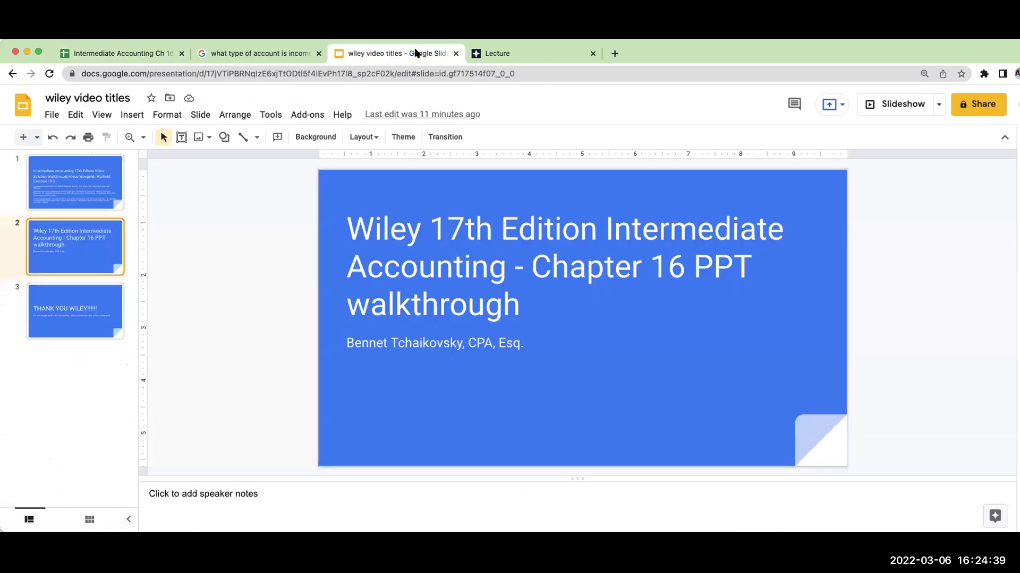
{"action": "left_click", "coordinate": [77, 313]}
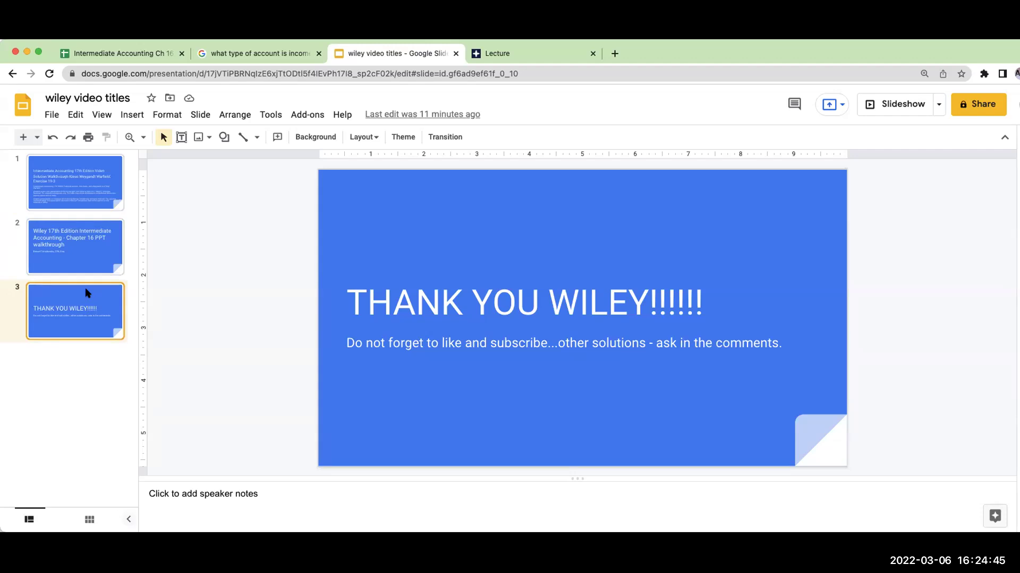
{"action": "left_click", "coordinate": [900, 109]}
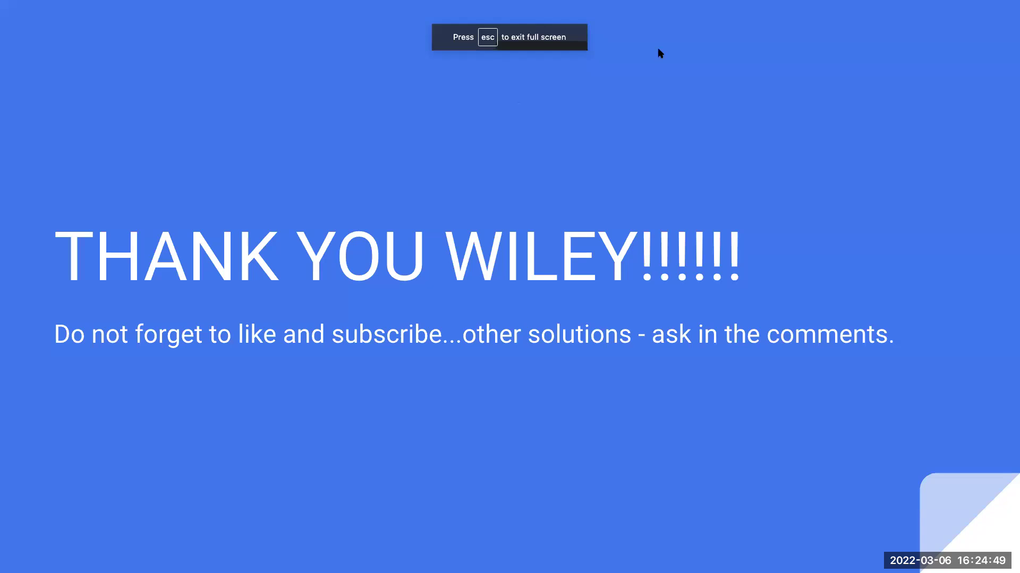